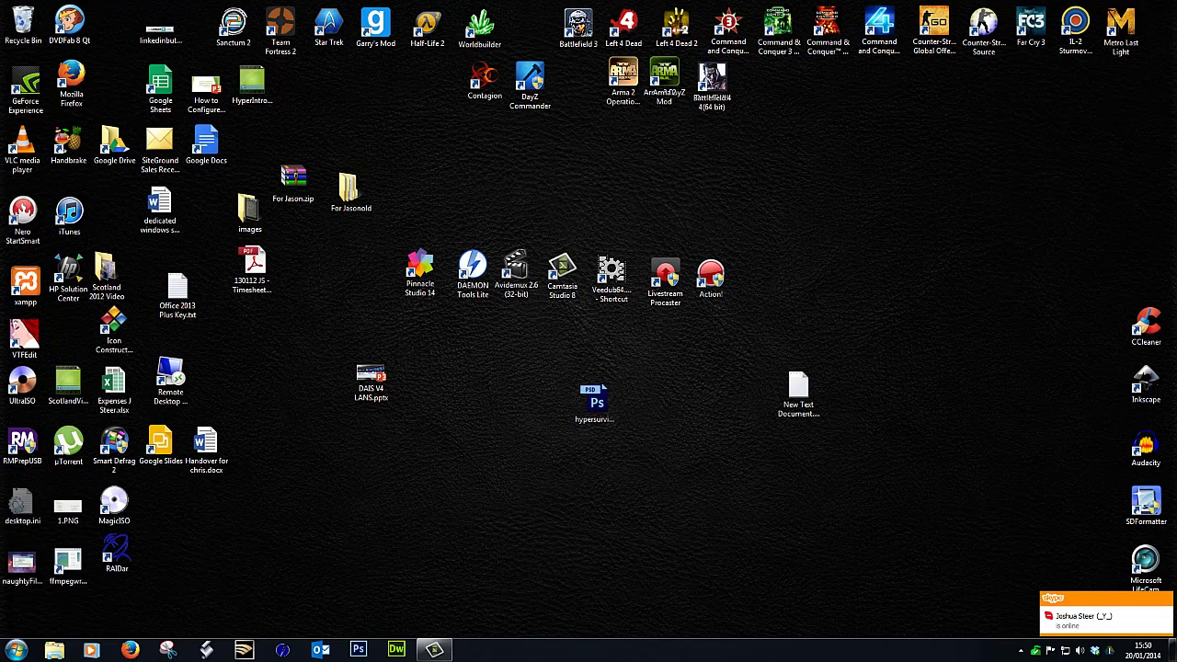
Select the Invenio Motion Content Handler tutorial Word document on the desktop
click(477, 425)
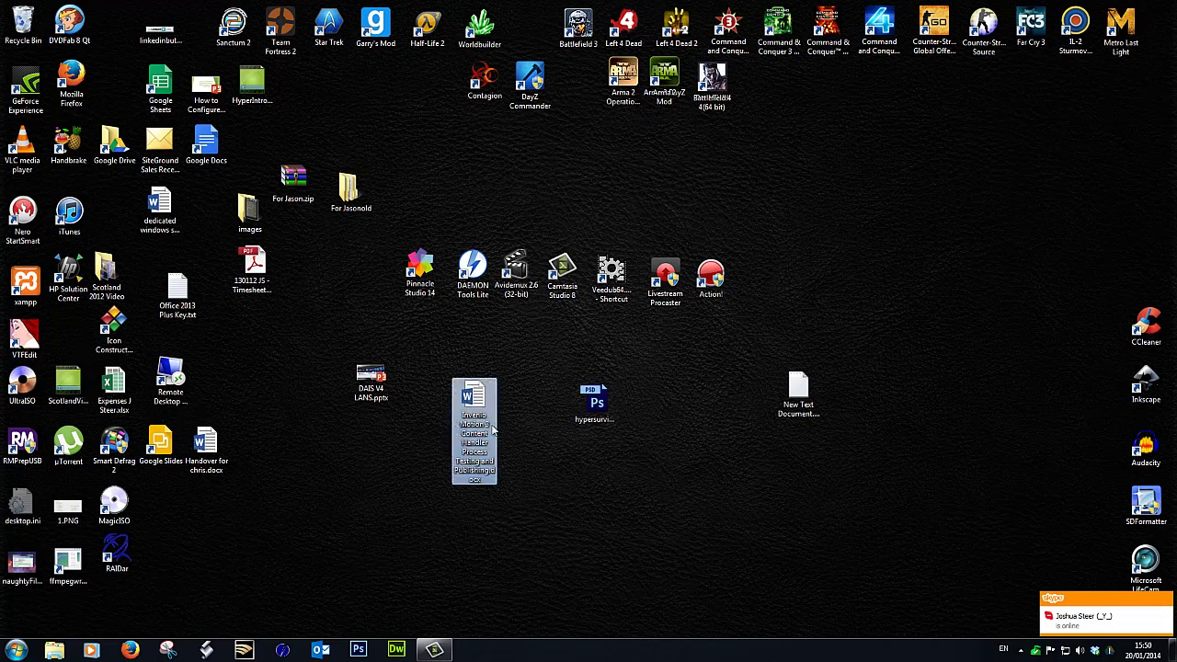
Open the tutorial in Word and select its Content Handler screenshot and NOTE sticker image
double_click(492, 428)
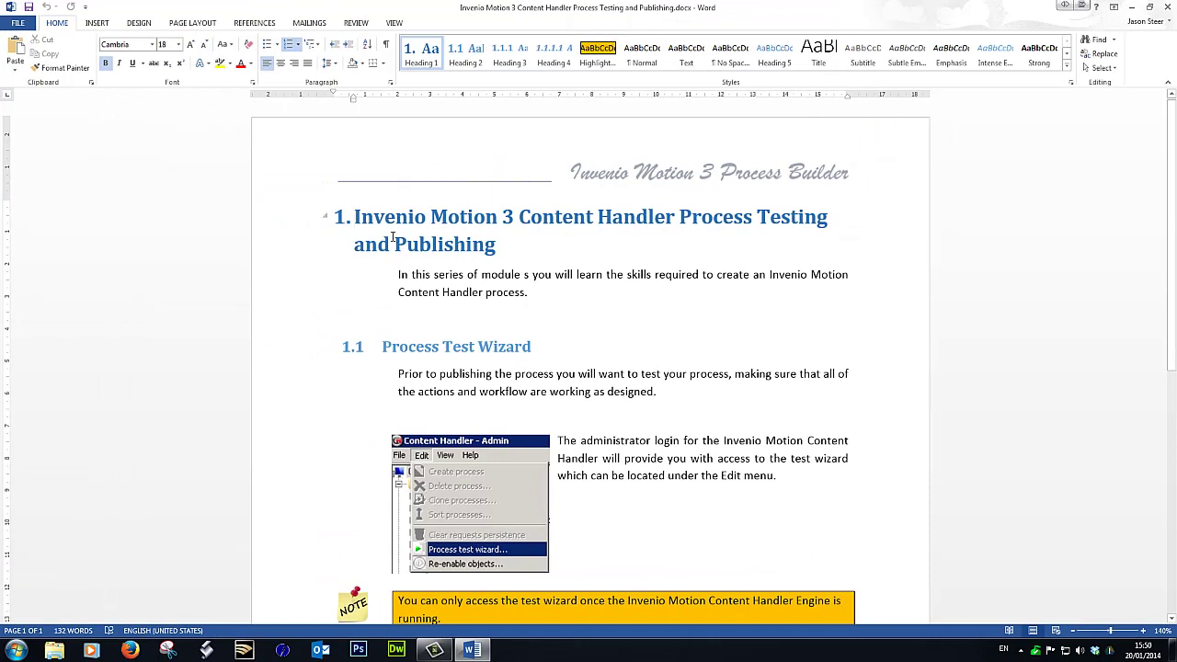
click(404, 504)
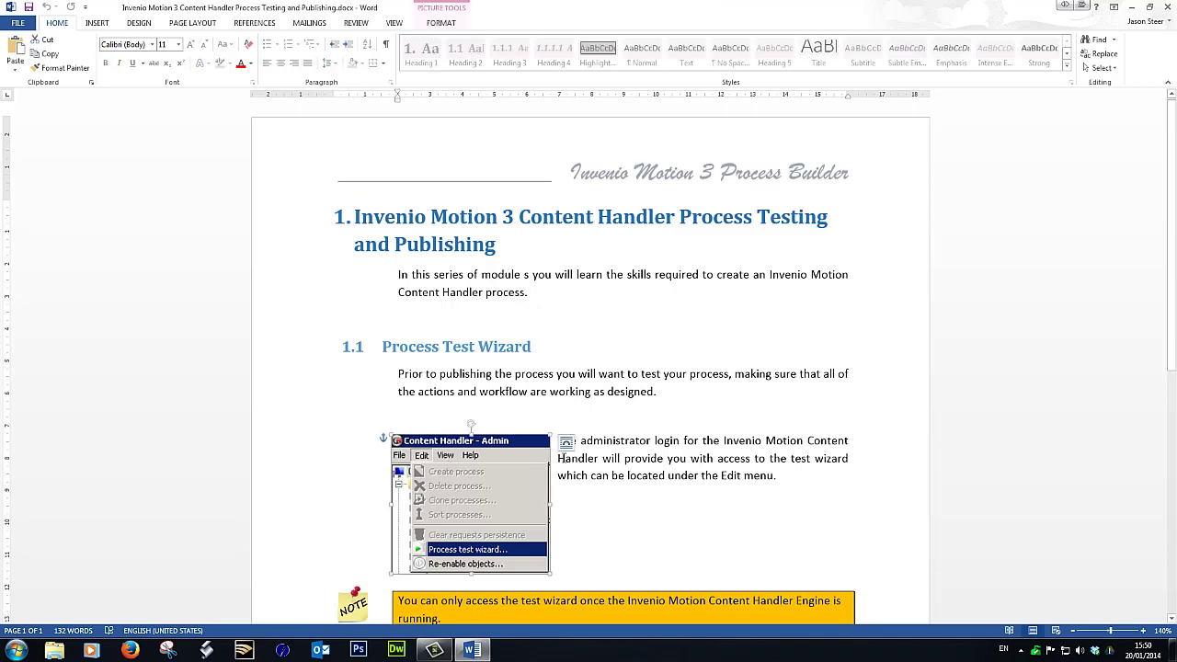
scroll(404, 503, down, 2)
click(353, 524)
click(450, 539)
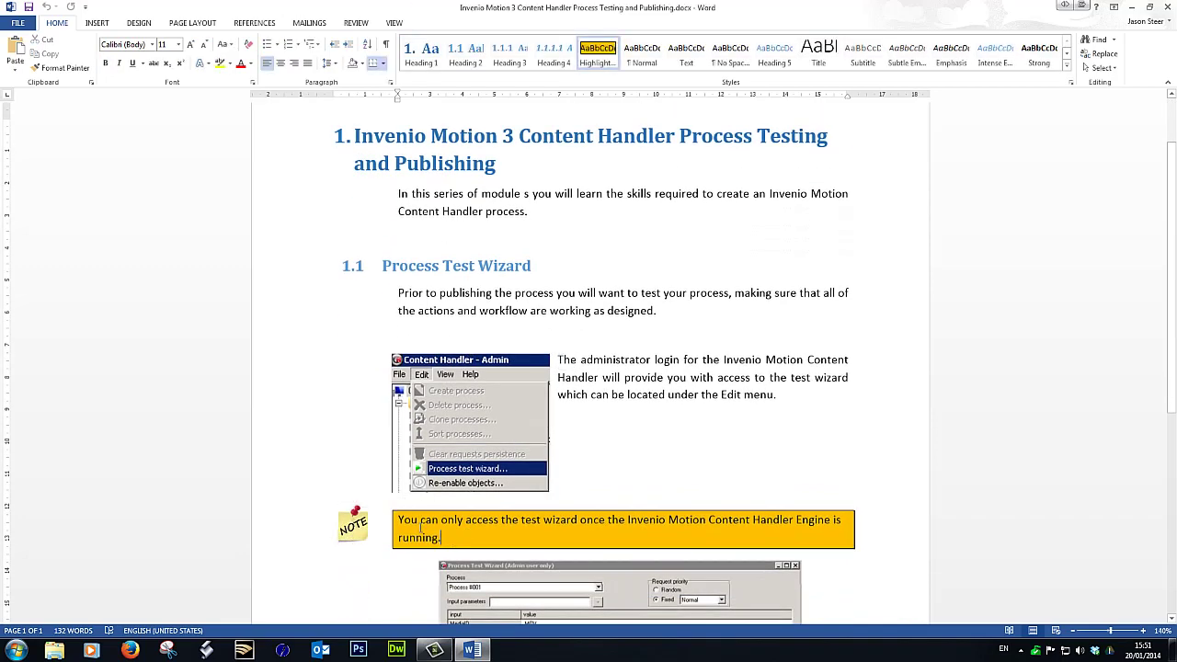
triple_click(416, 520)
Scroll through the document to review the Process Test Wizard section and screenshots
click(593, 441)
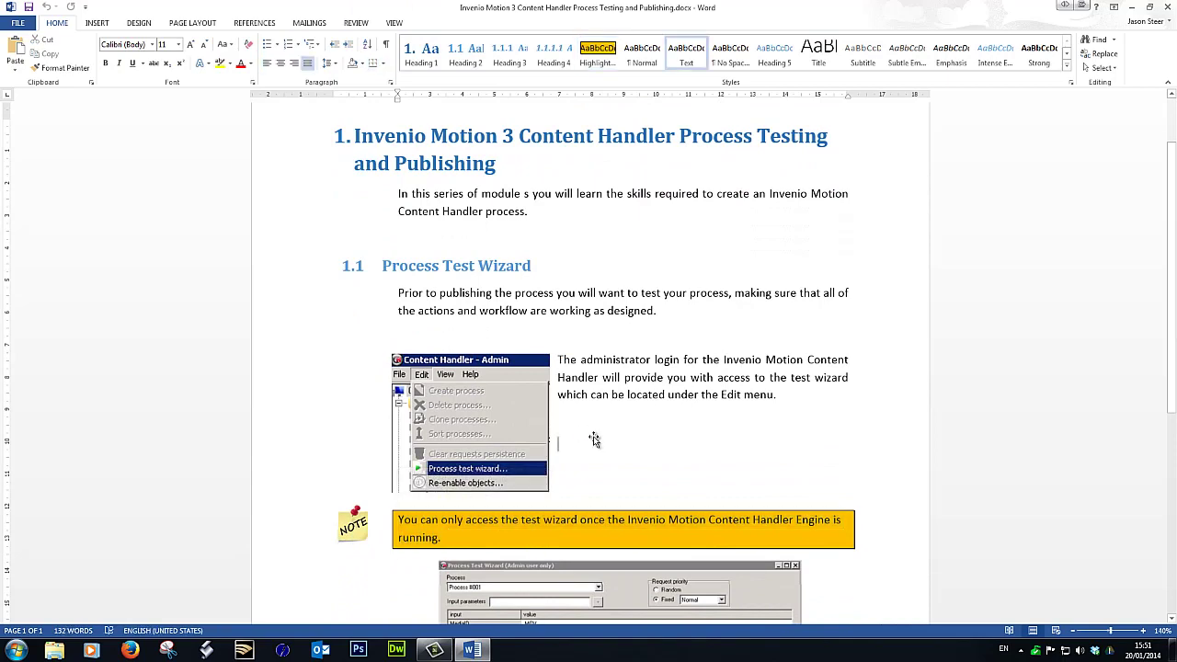
scroll(594, 440, down, 7)
scroll(594, 438, up, 8)
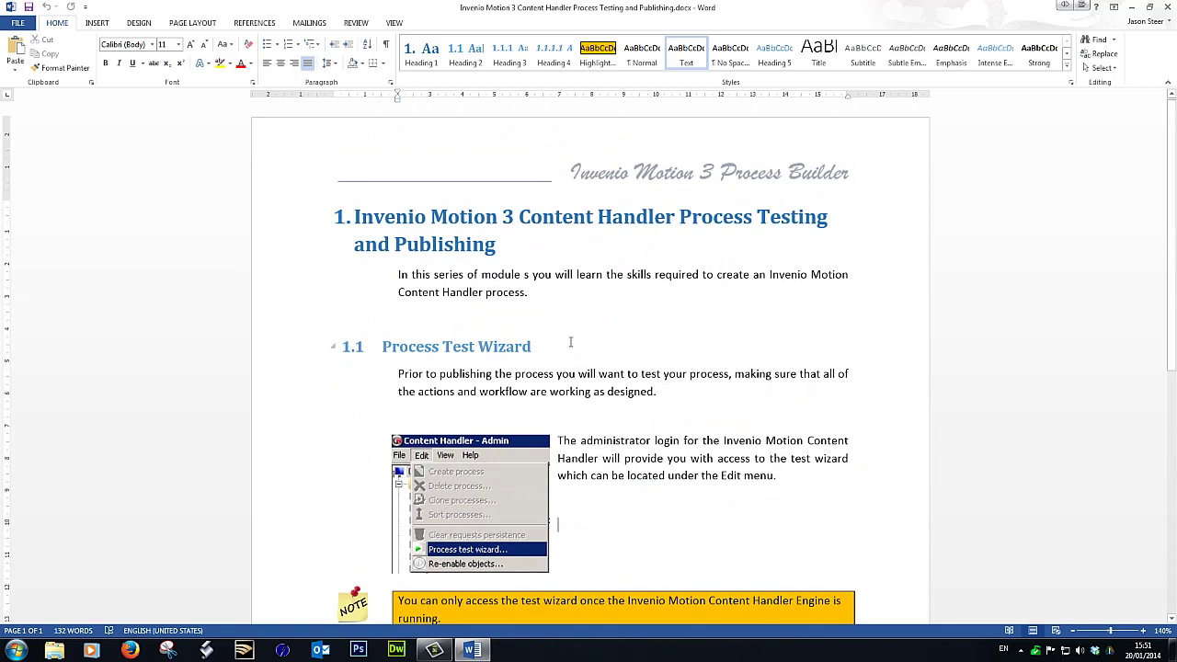
scroll(560, 316, down, 9)
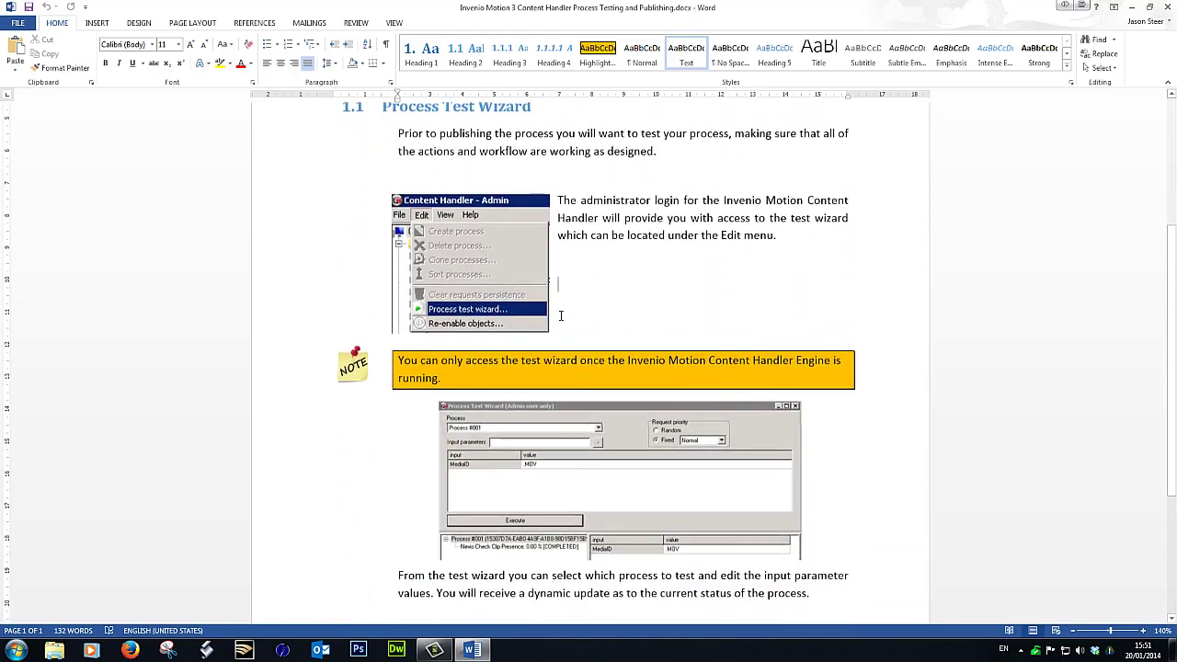
scroll(560, 315, up, 6)
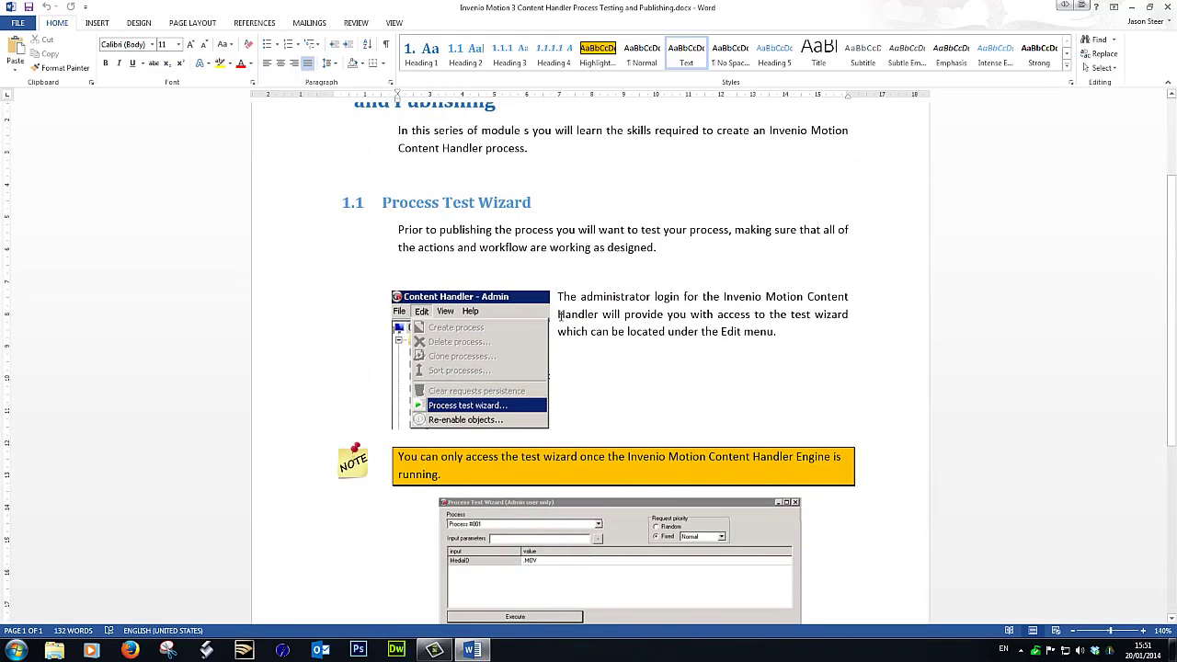
scroll(560, 315, up, 2)
scroll(559, 322, down, 4)
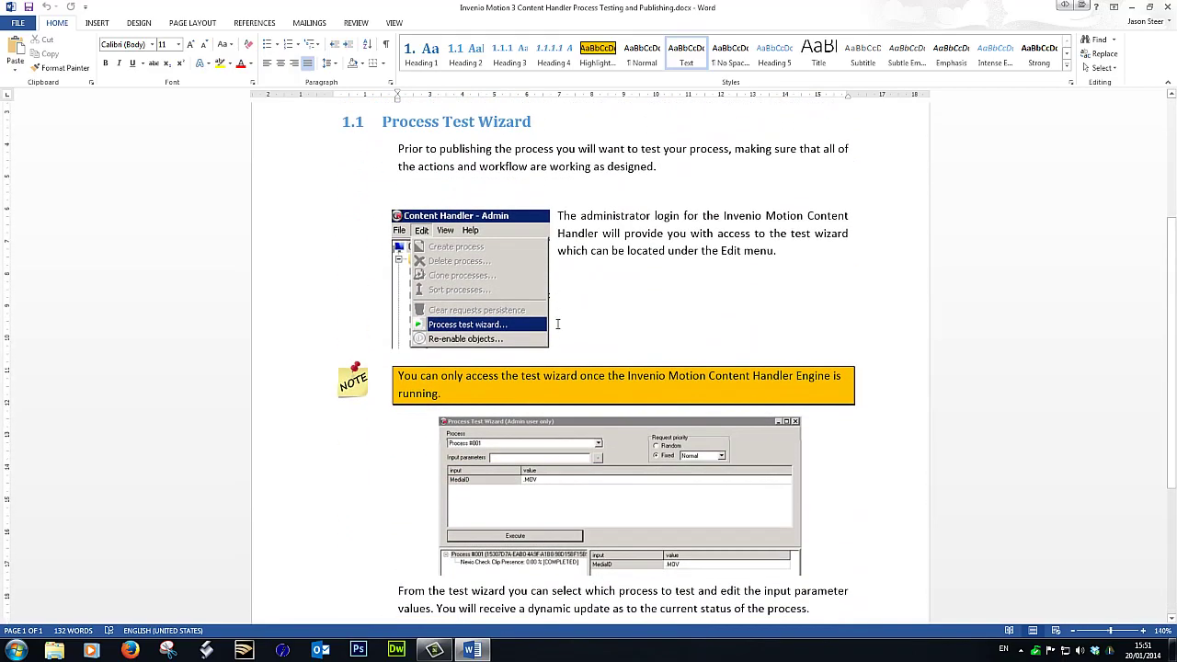
scroll(557, 323, up, 3)
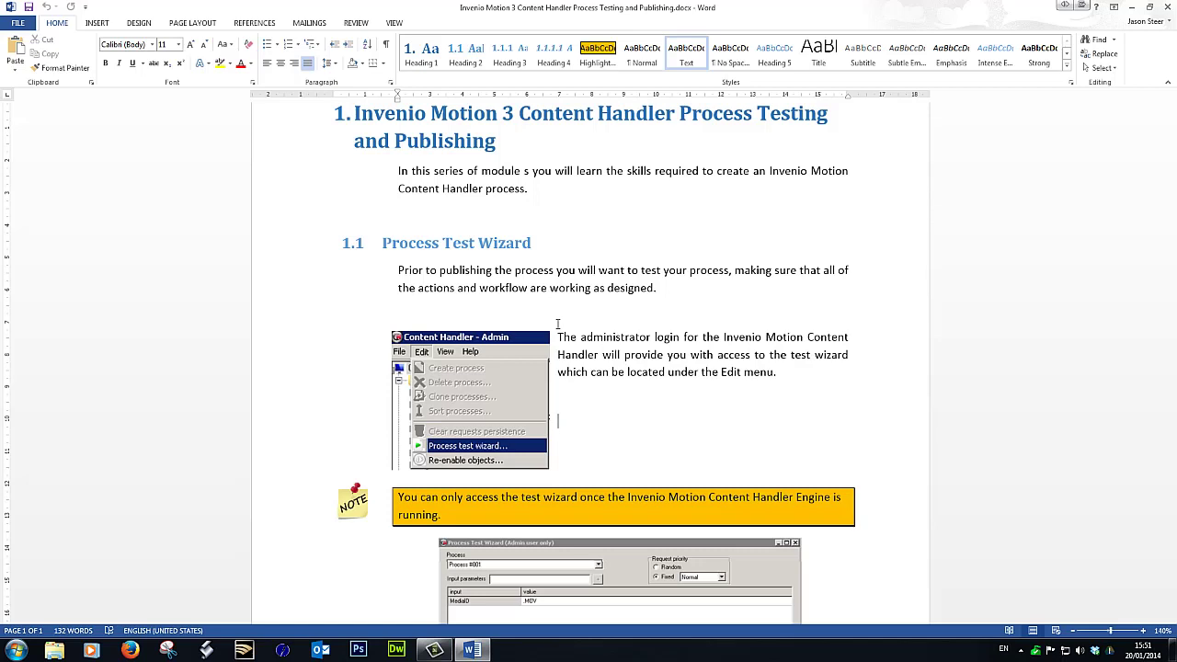
scroll(557, 324, up, 1)
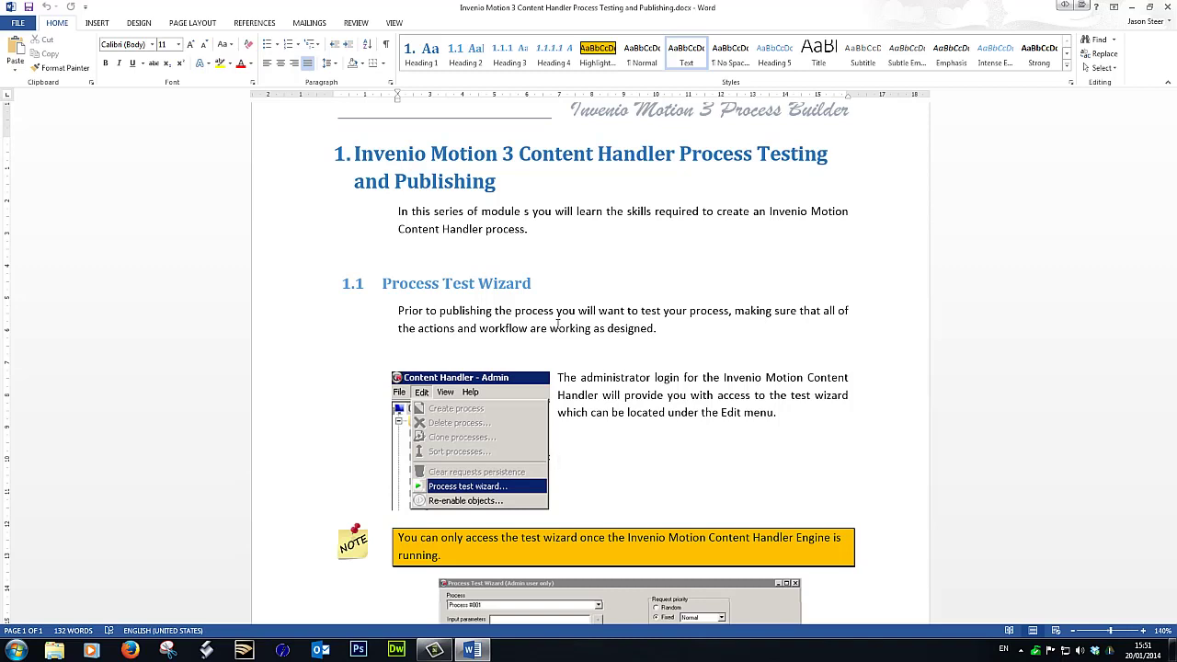
Save the Content Handler screenshot to the Desktop as picture im31
click(498, 417)
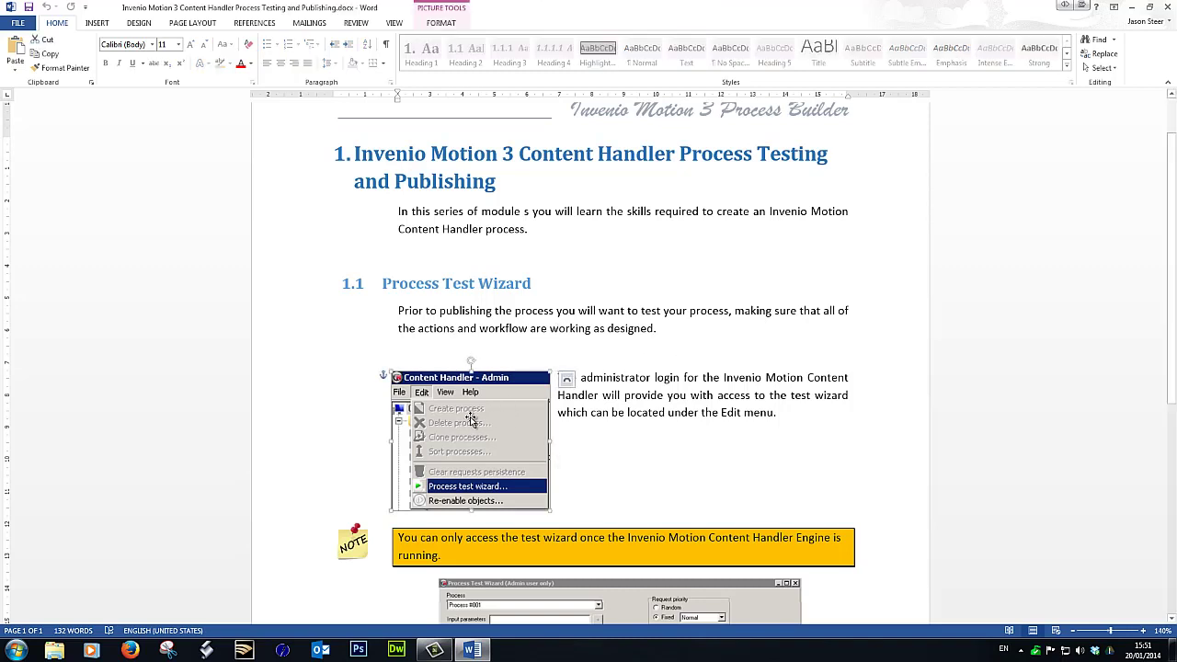
right_click(470, 420)
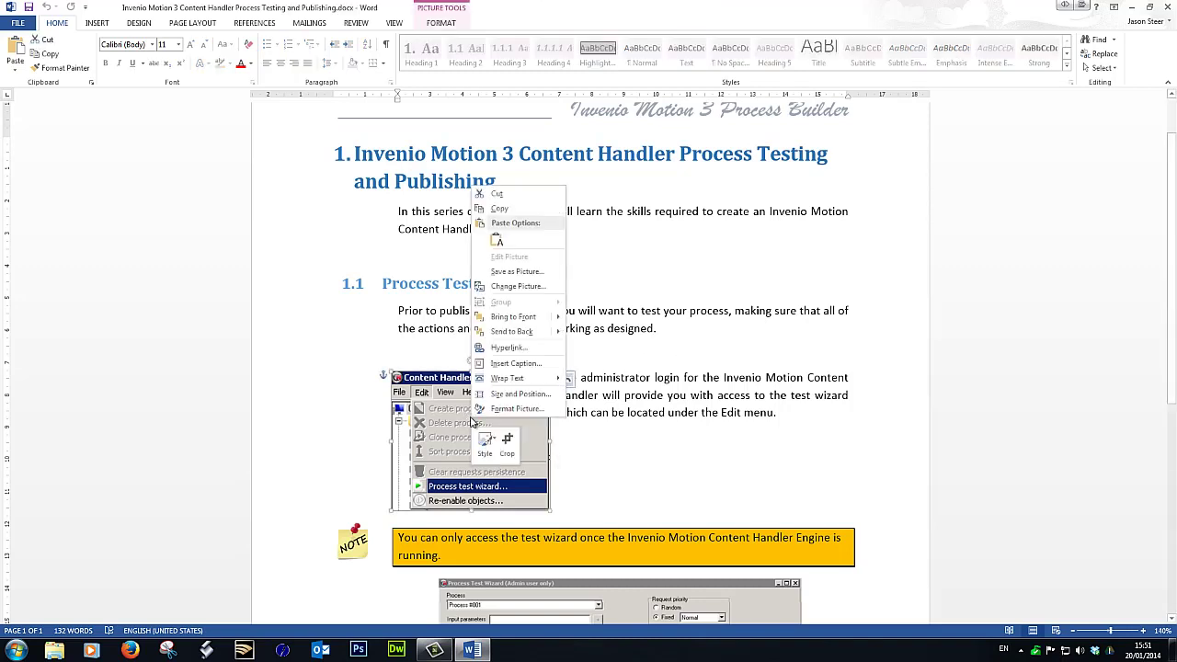
click(517, 273)
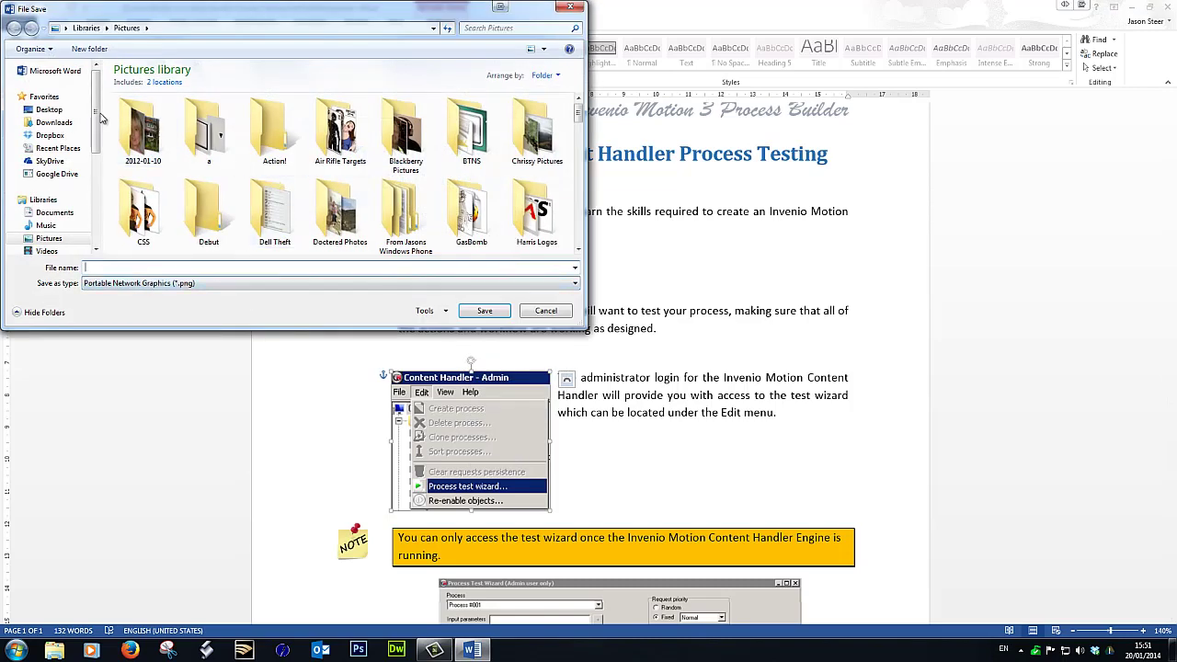
click(54, 110)
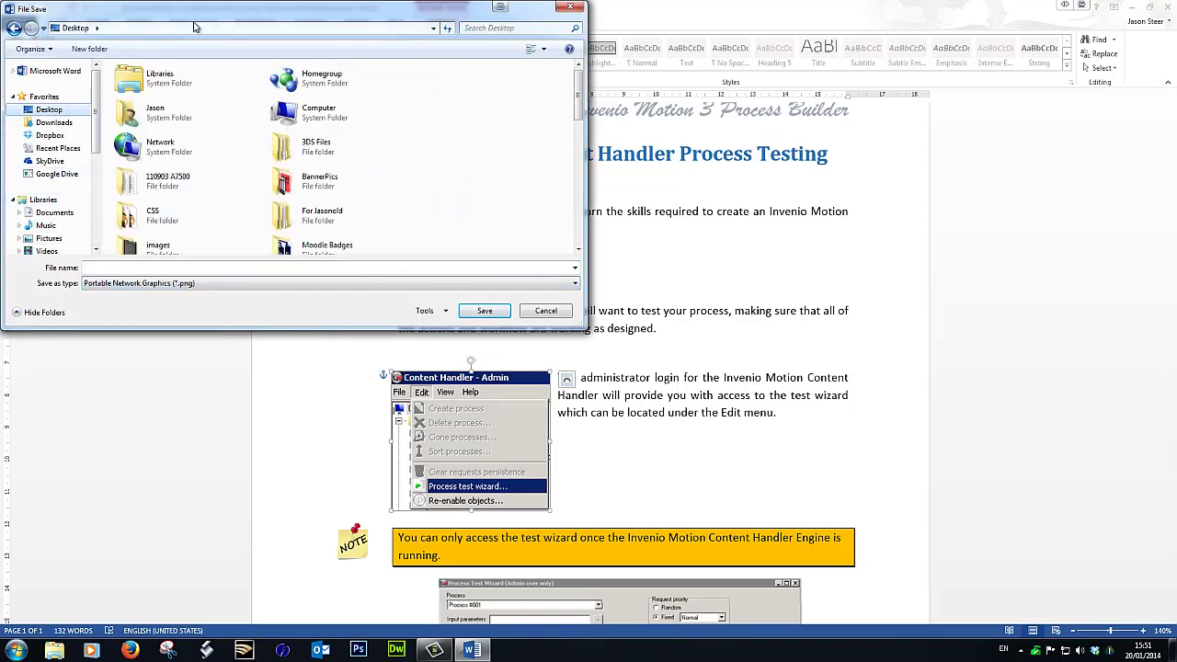
drag(193, 26, 299, 245)
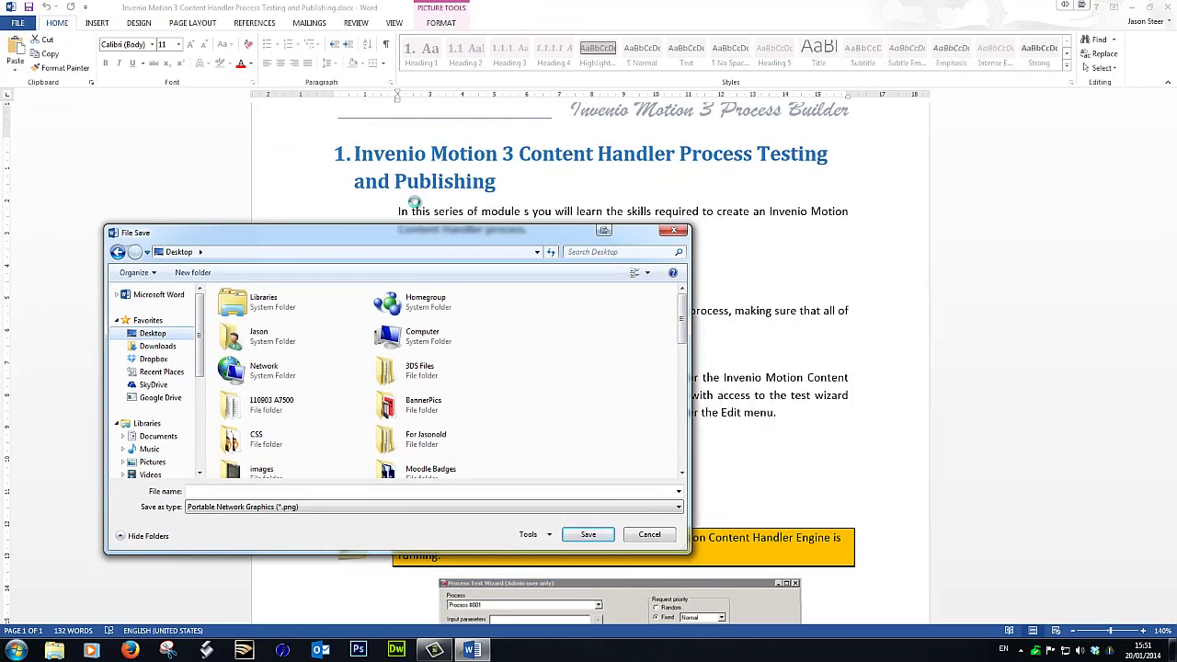
click(242, 490)
text(im)
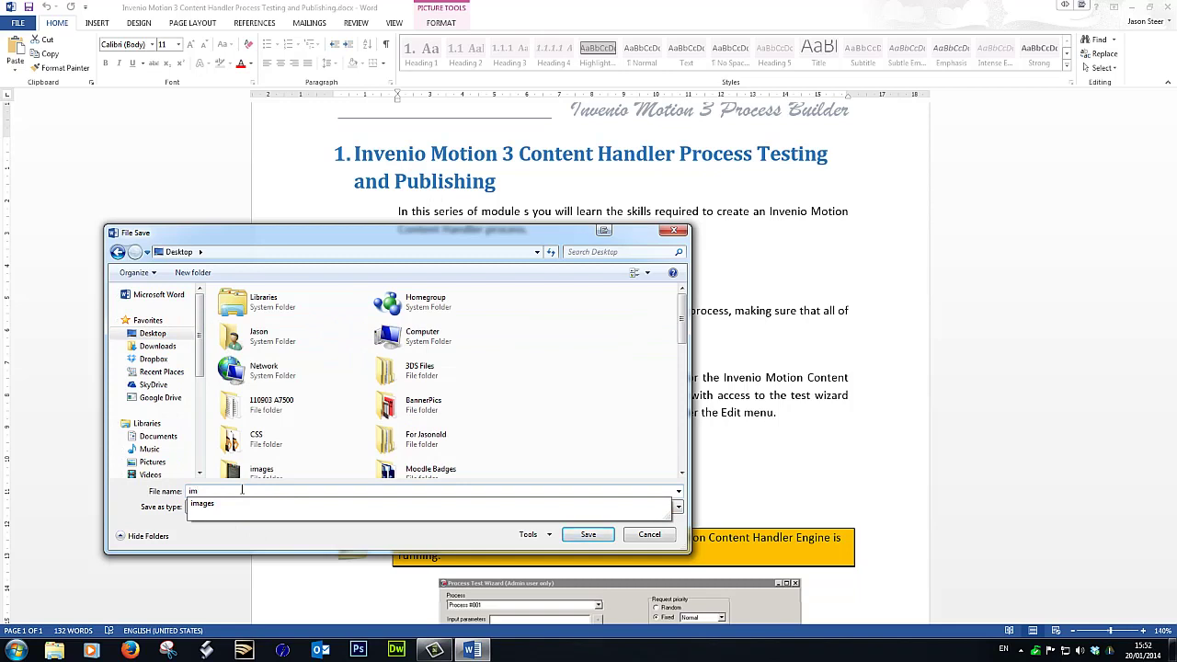
text(31)
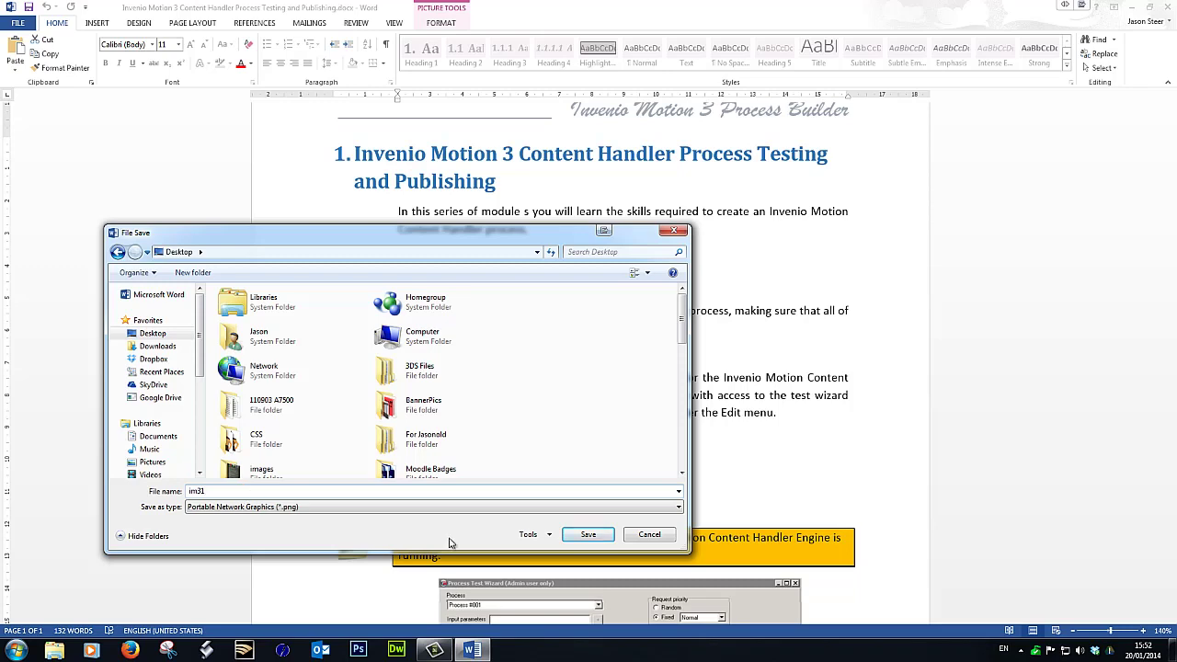
click(586, 537)
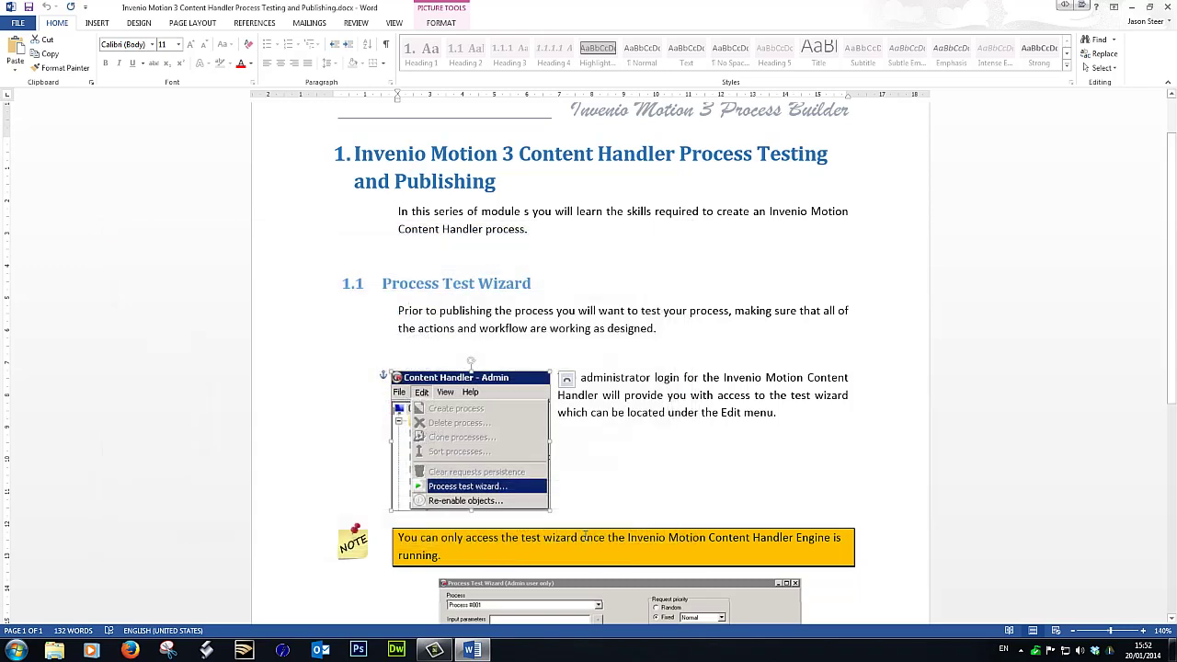
Save the Process Test Wizard screenshot as picture im32
scroll(598, 491, down, 5)
double_click(567, 431)
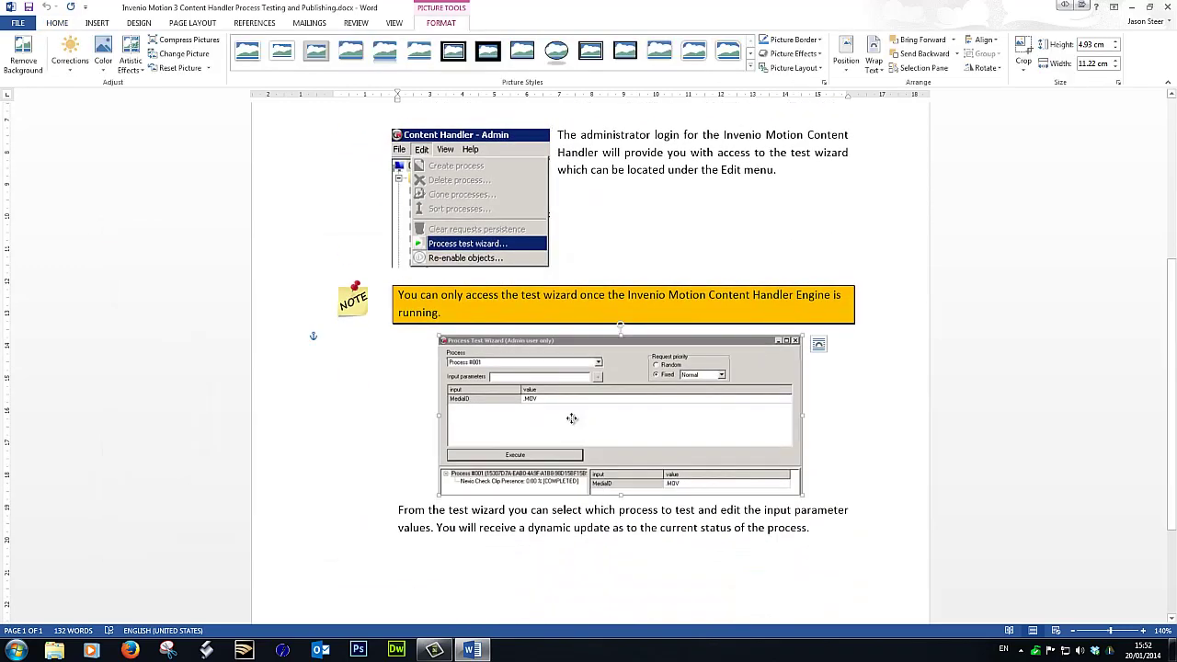
right_click(571, 418)
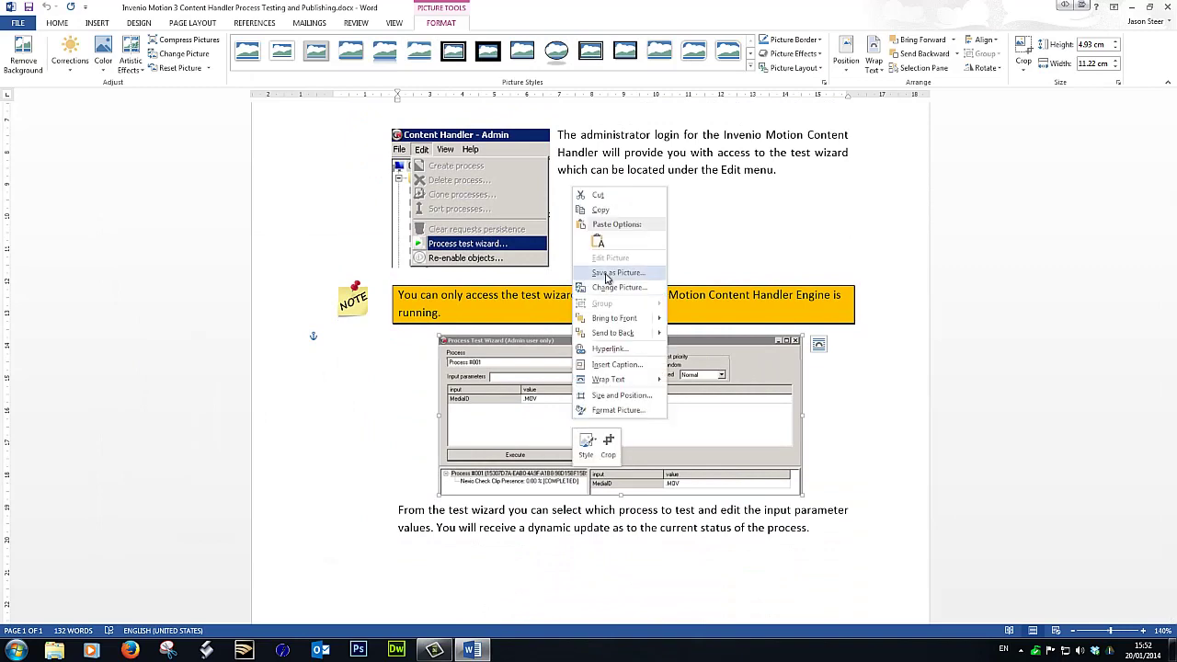
click(607, 276)
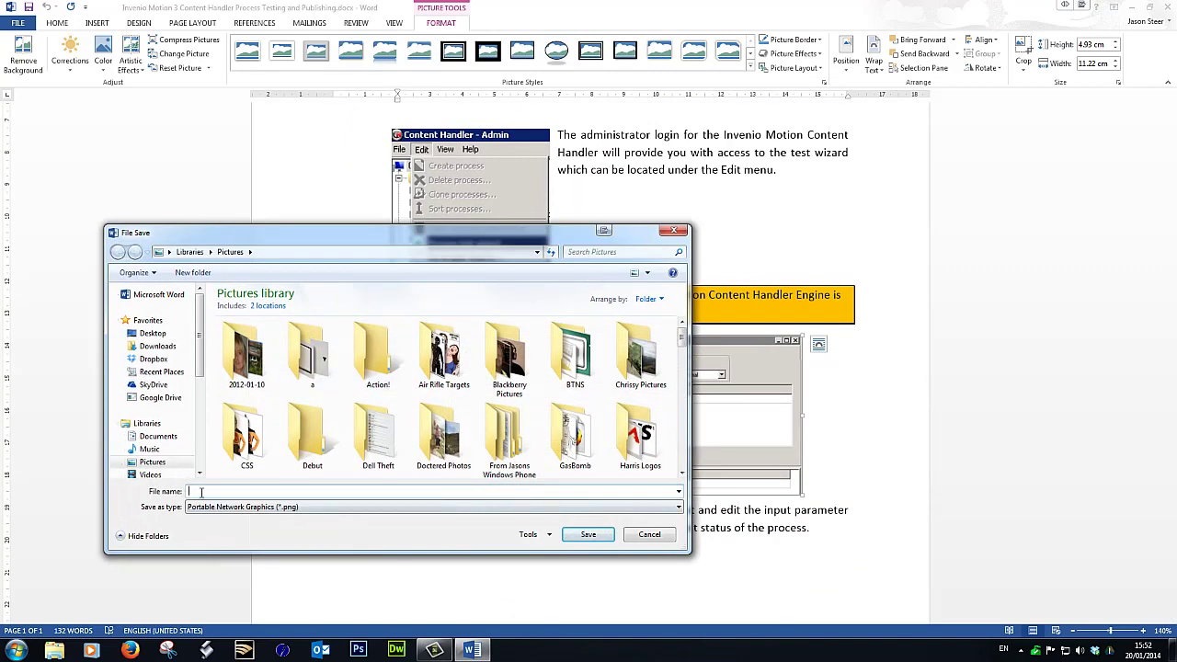
text(im32)
click(589, 535)
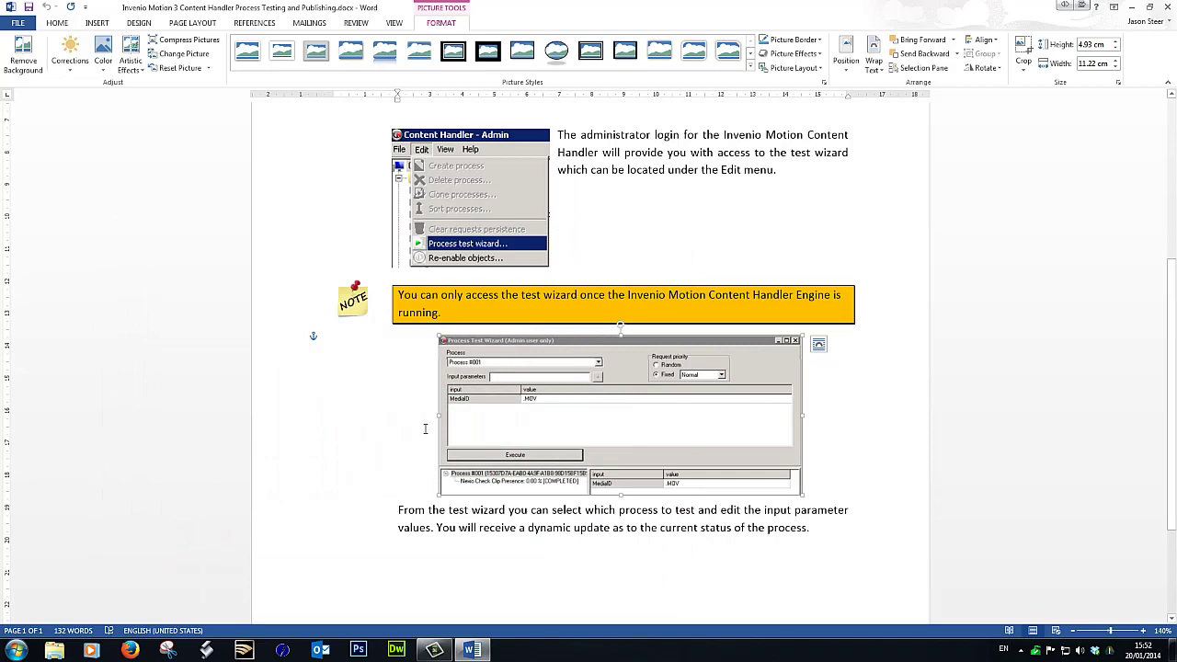
scroll(540, 455, up, 3)
scroll(465, 354, down, 1)
Delete the Content Handler and Process Test Wizard screenshots
click(464, 354)
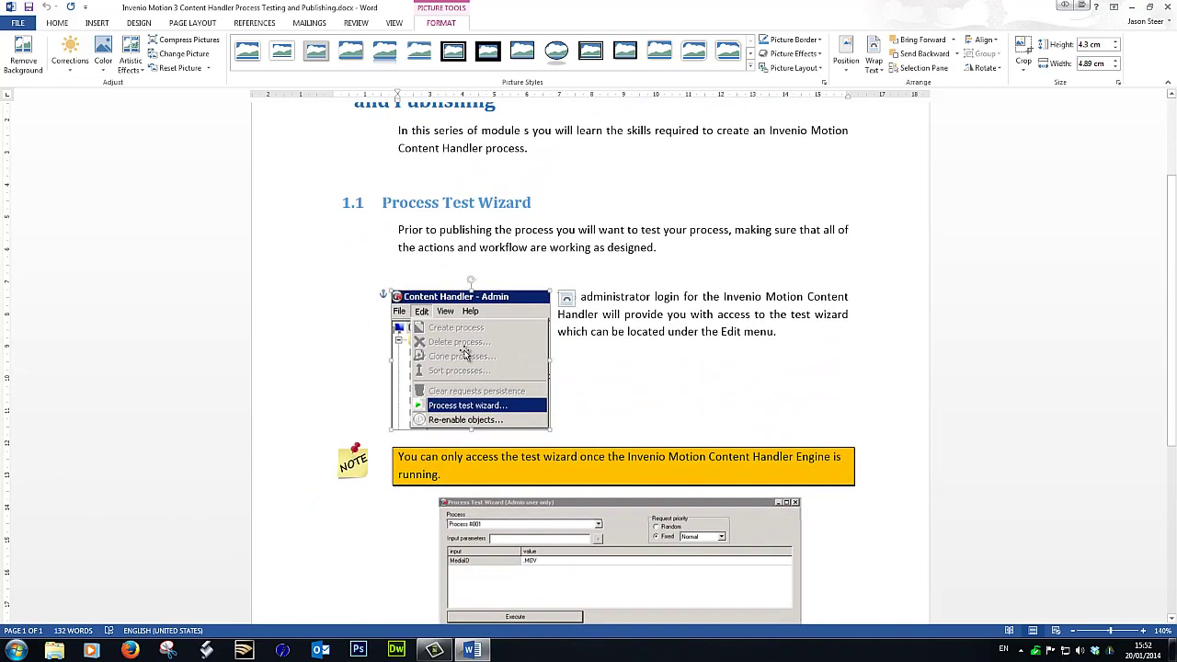
key(Delete)
click(522, 507)
key(Delete)
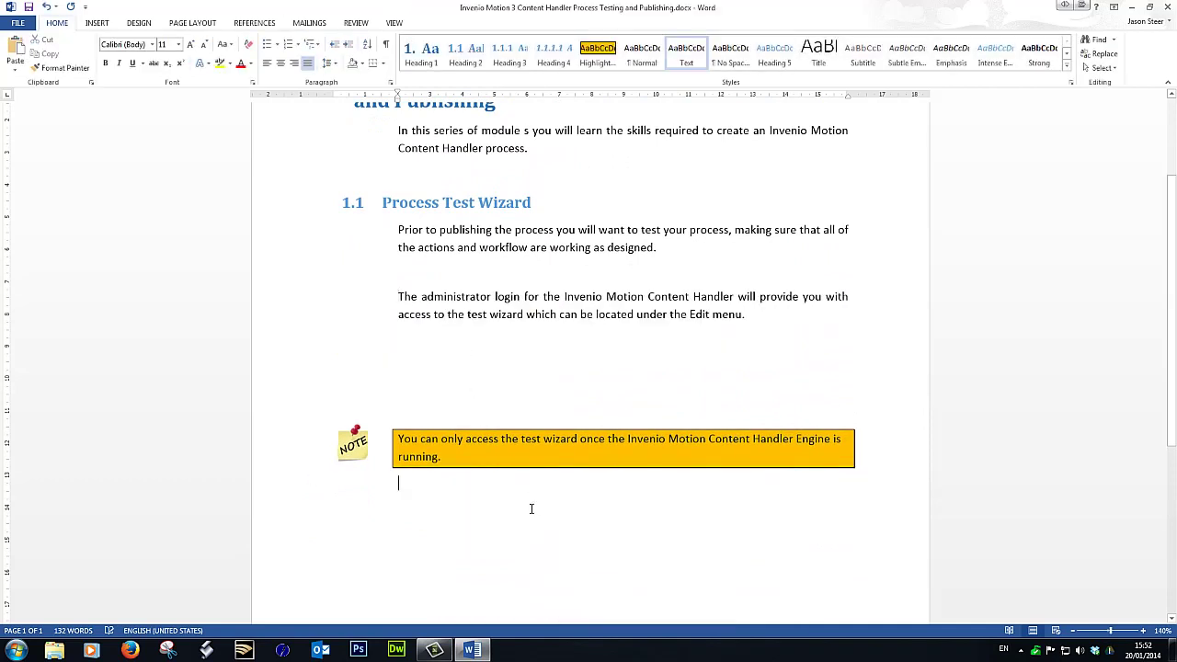
Delete the NOTE sticker image, keeping the orange note text
click(353, 446)
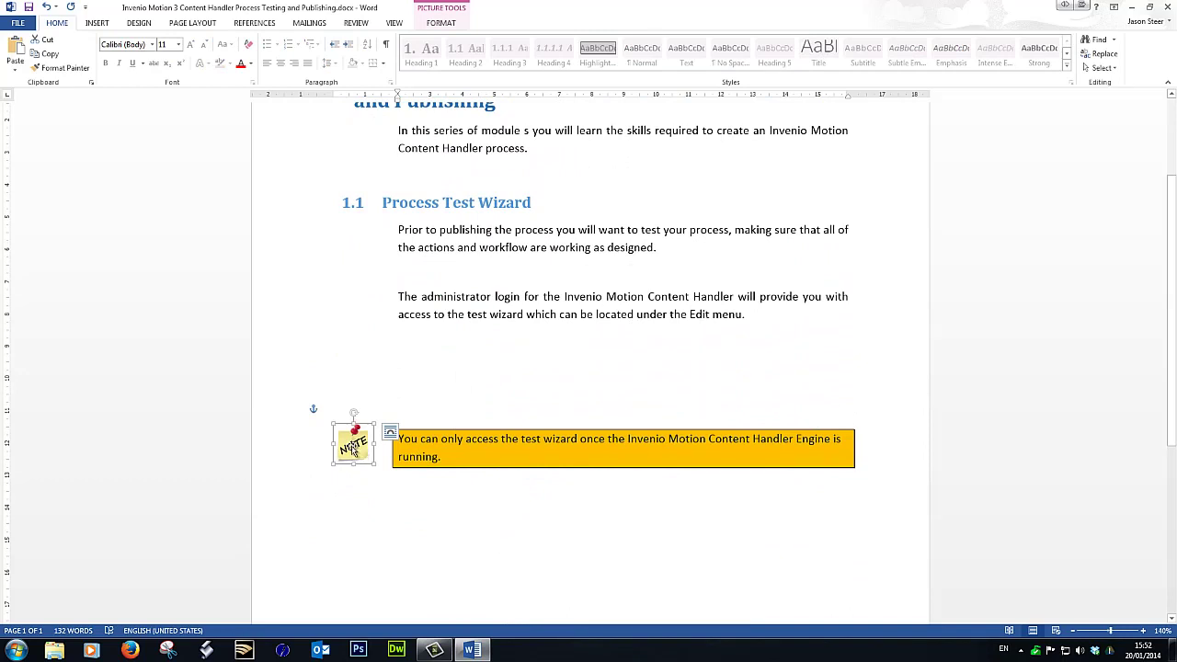
scroll(386, 423, up, 3)
scroll(385, 423, down, 2)
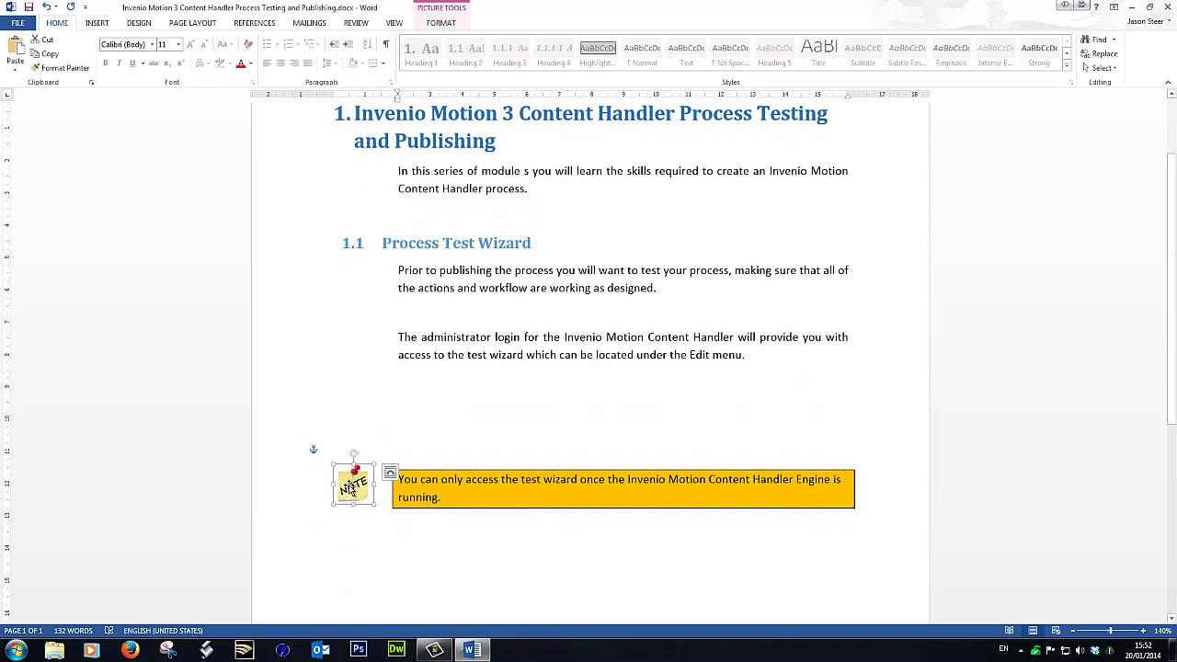
key(Delete)
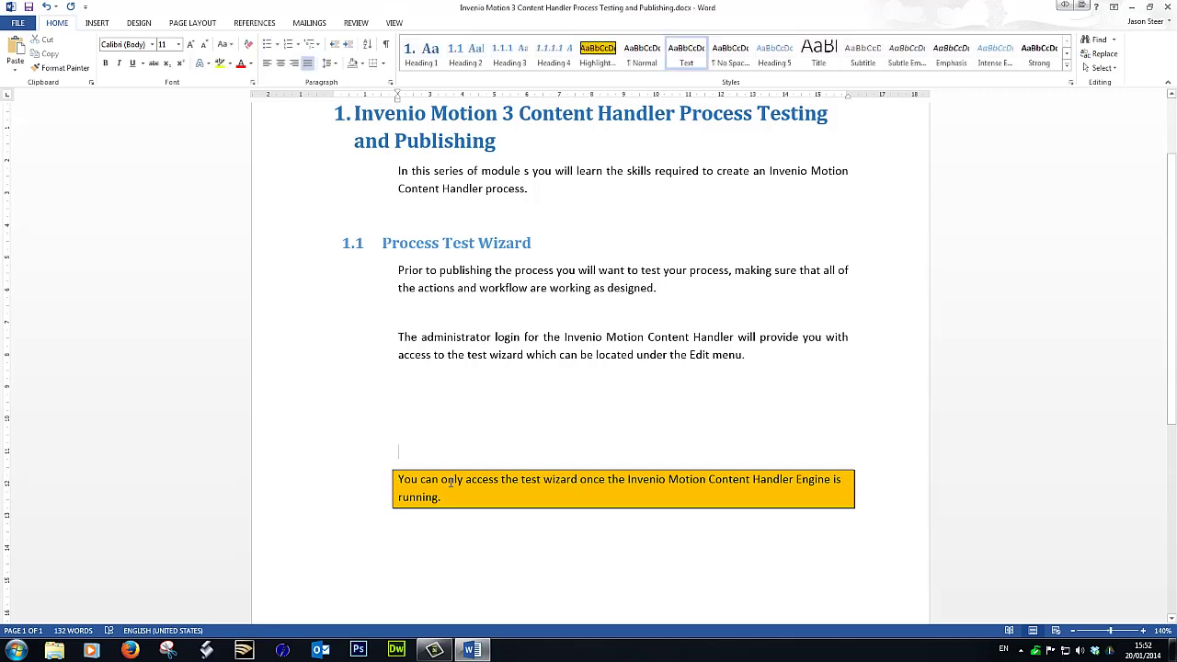
scroll(414, 423, up, 1)
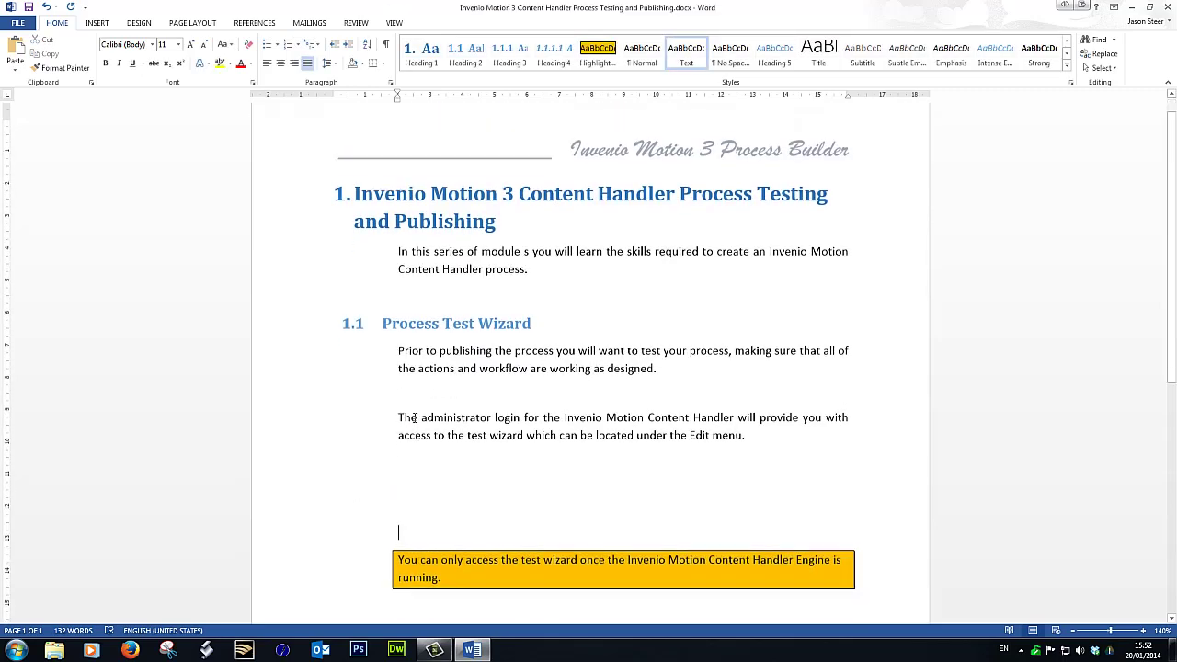
scroll(414, 423, down, 6)
scroll(414, 417, up, 7)
scroll(415, 417, down, 7)
scroll(415, 418, up, 6)
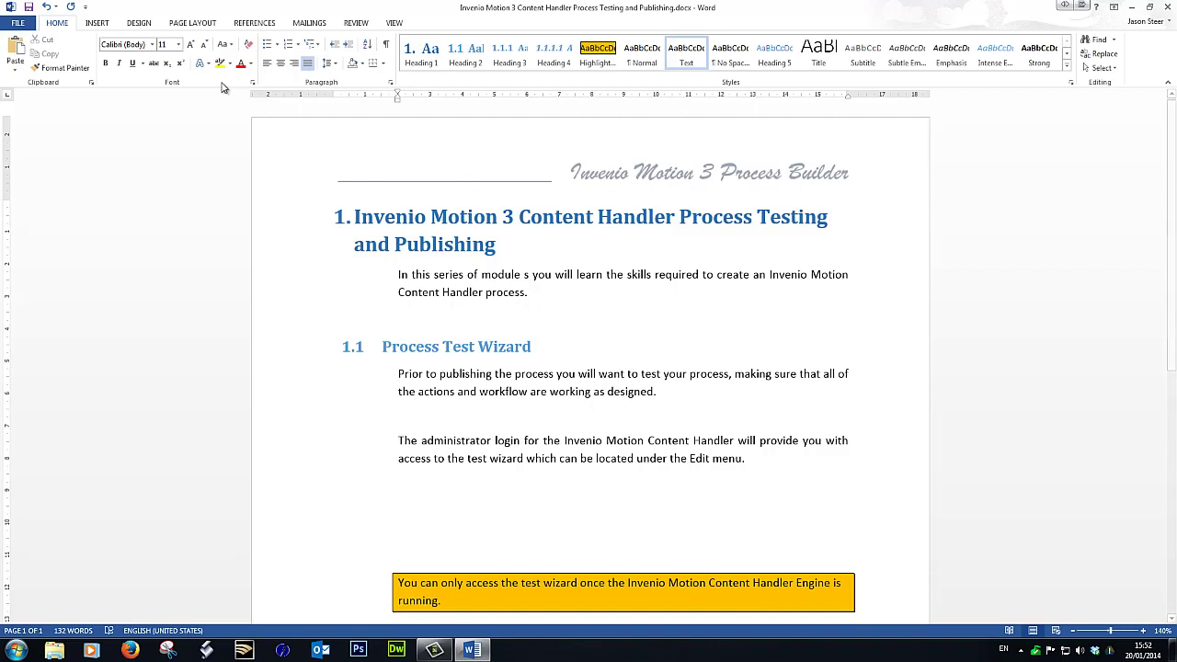
Remove the 'Invenio Motion 3 Process Builder' header using Header > Remove Header
click(101, 24)
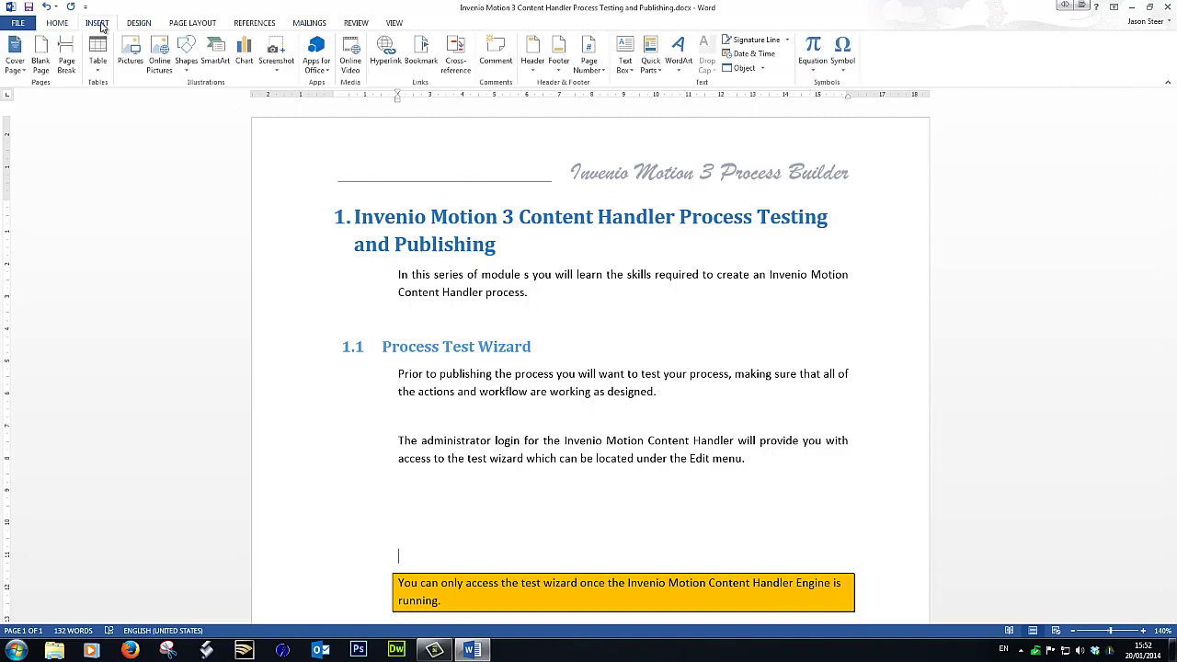
click(532, 54)
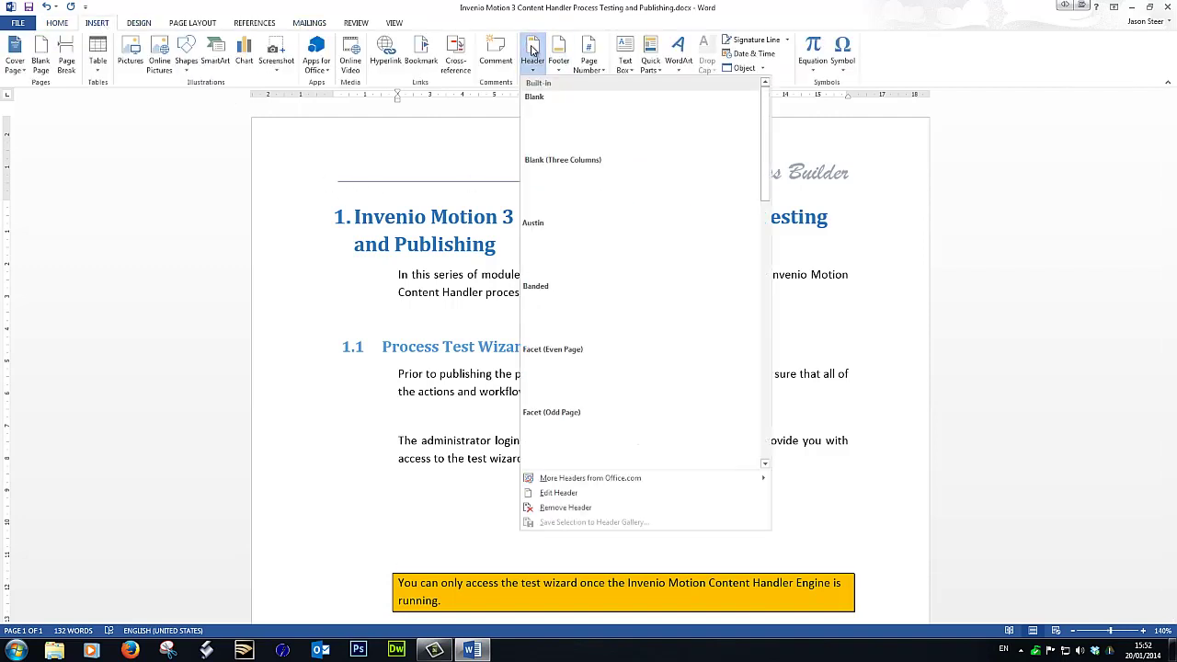
click(559, 508)
scroll(391, 489, down, 5)
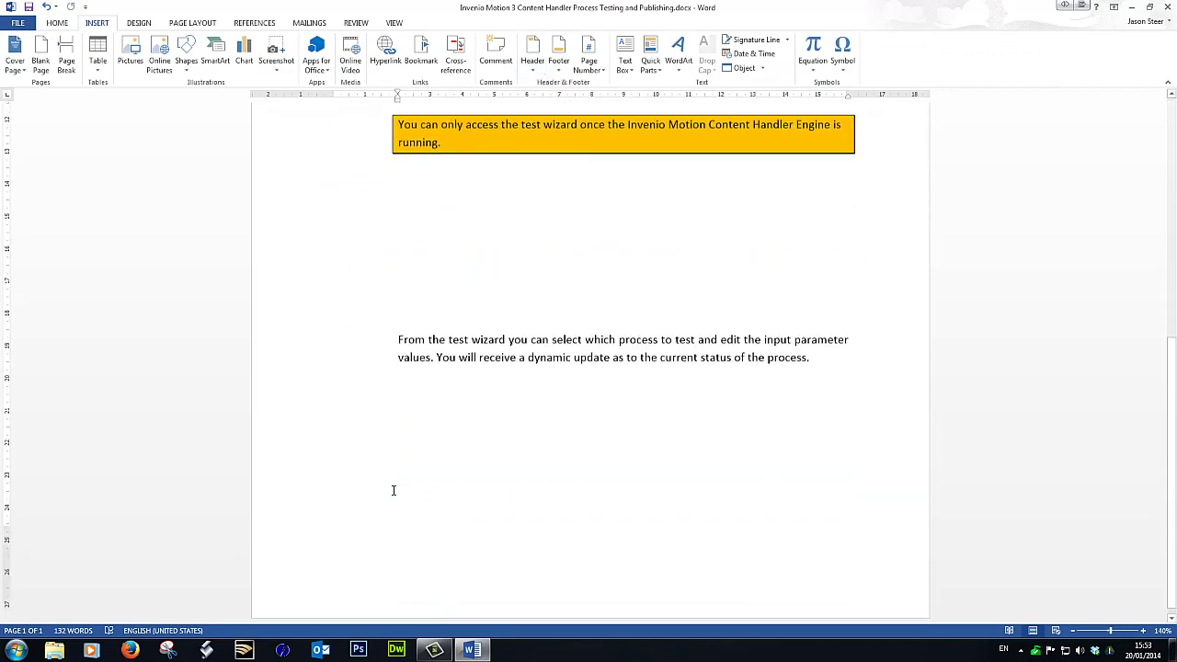
scroll(396, 493, up, 3)
scroll(395, 493, up, 3)
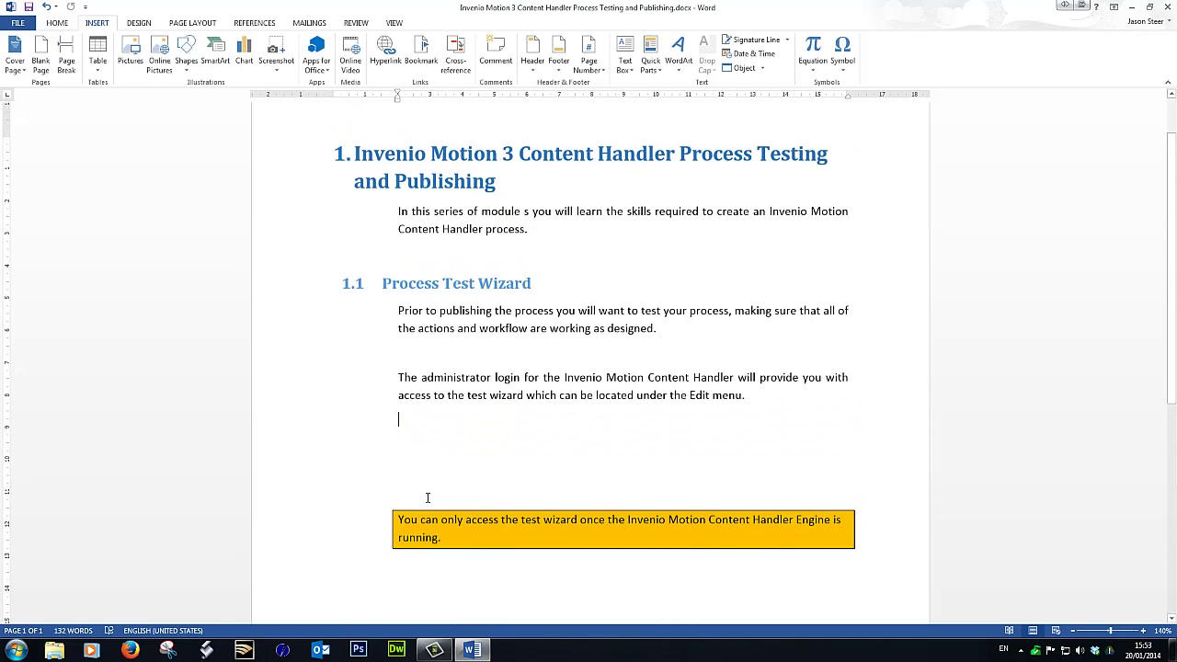
scroll(427, 498, up, 1)
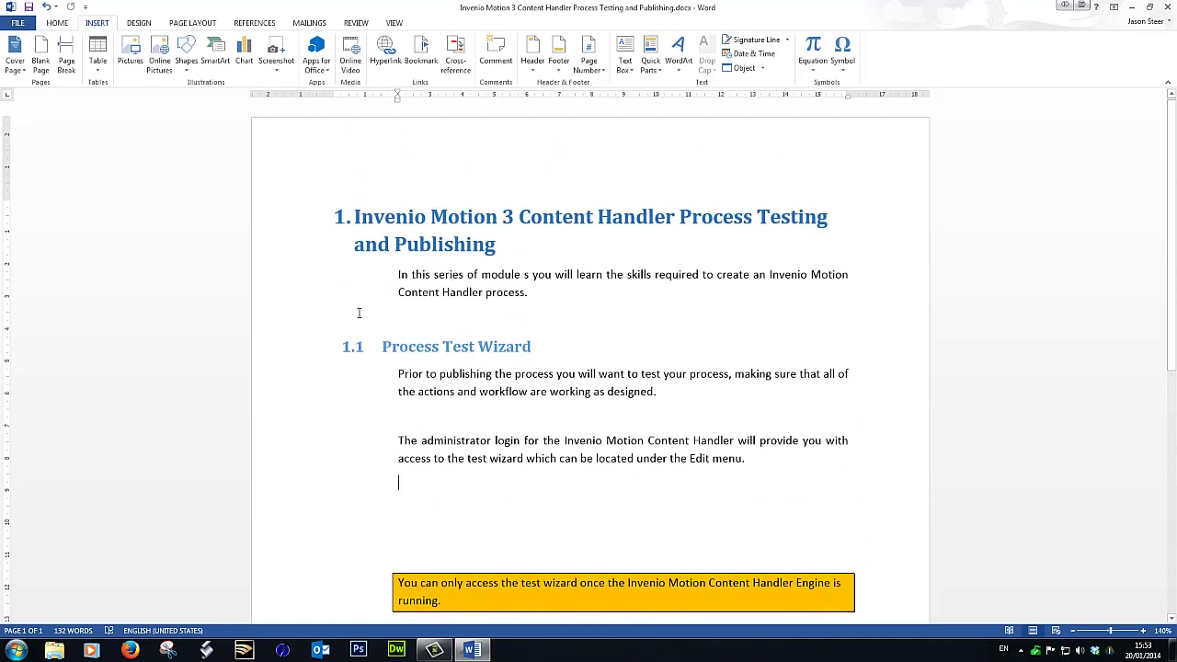
Save to the Desktop as Web Page (*.htm;*.html), continuing past the compatibility warning
click(15, 23)
click(18, 151)
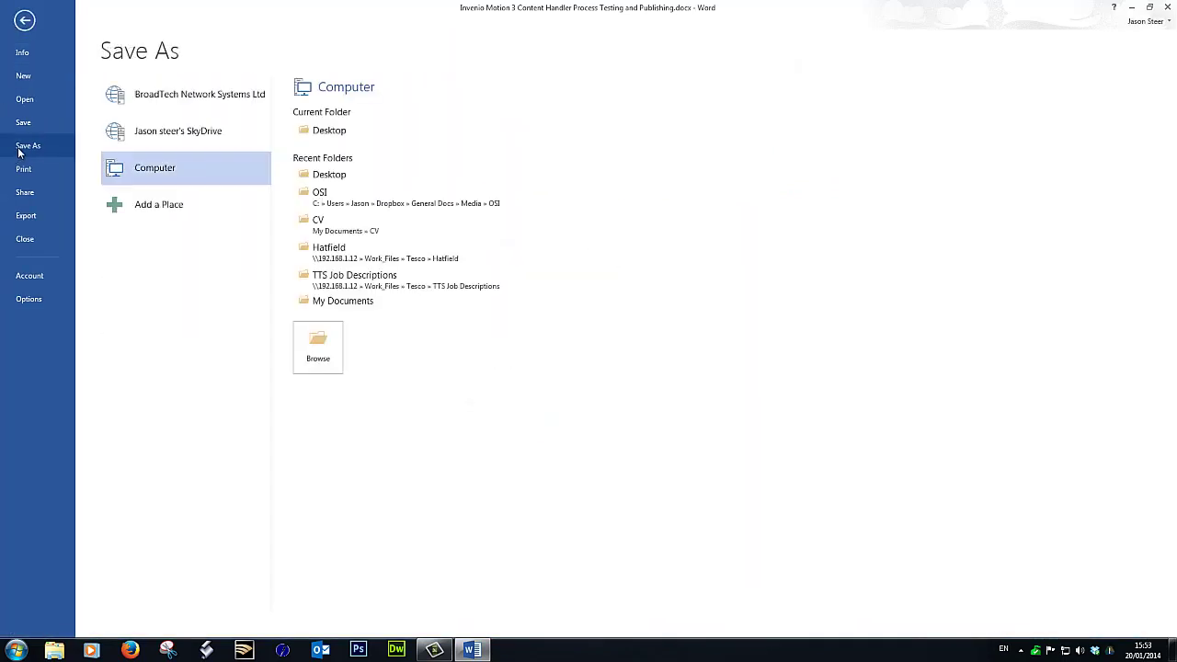
click(331, 132)
click(193, 262)
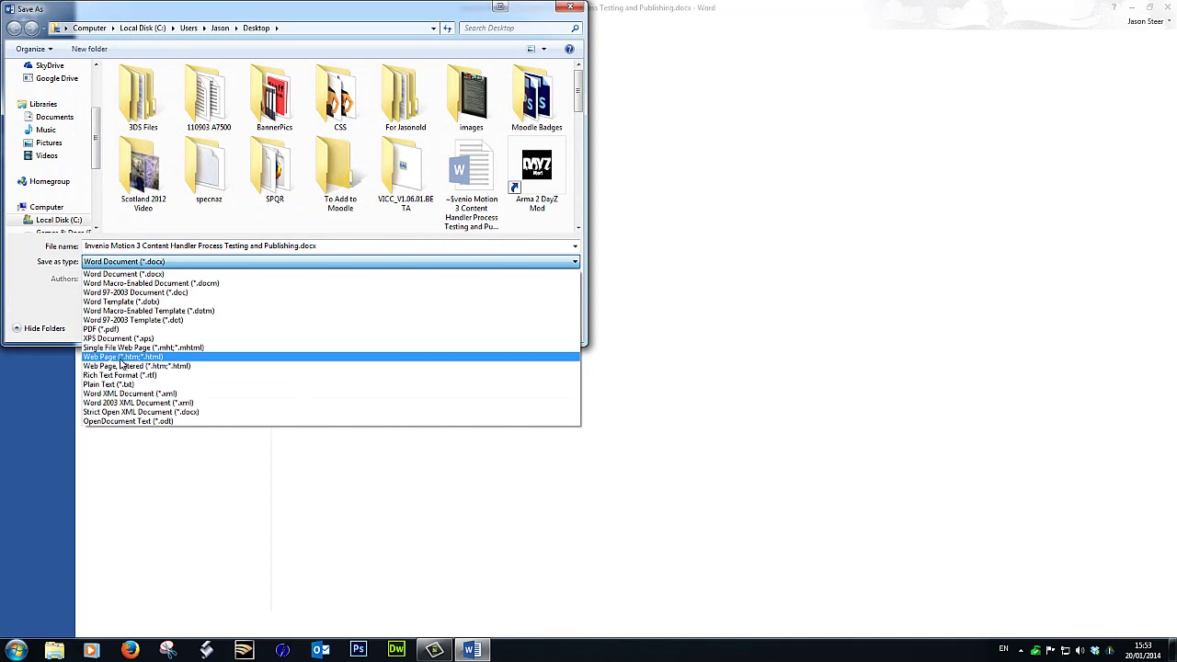
click(120, 358)
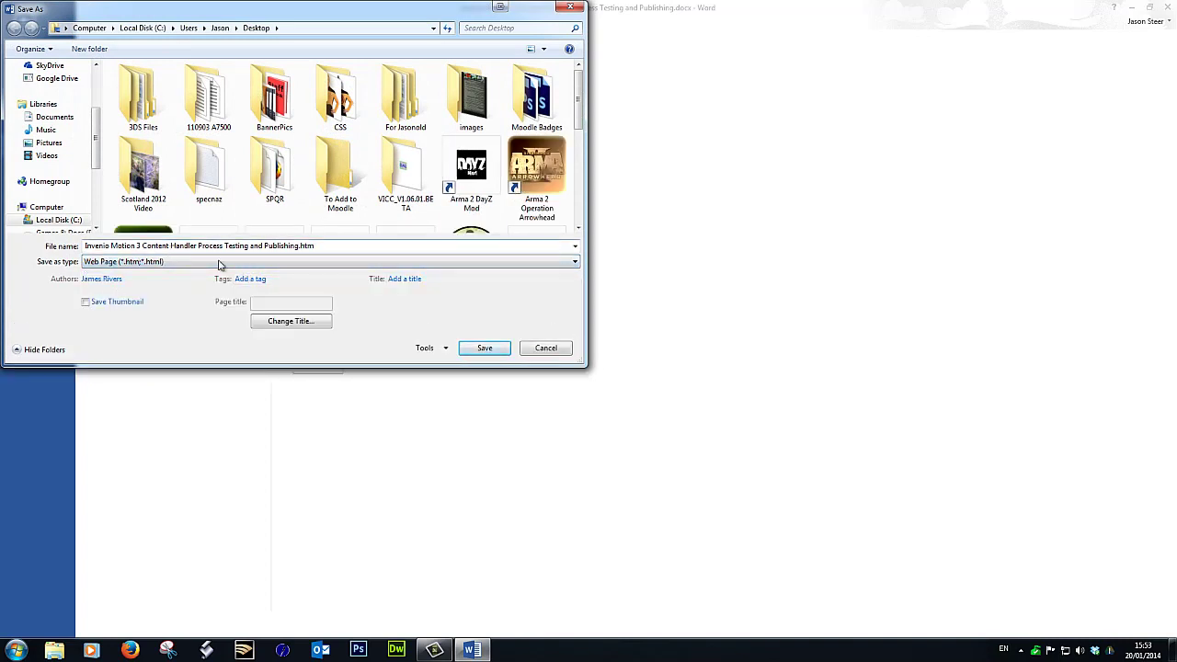
click(483, 348)
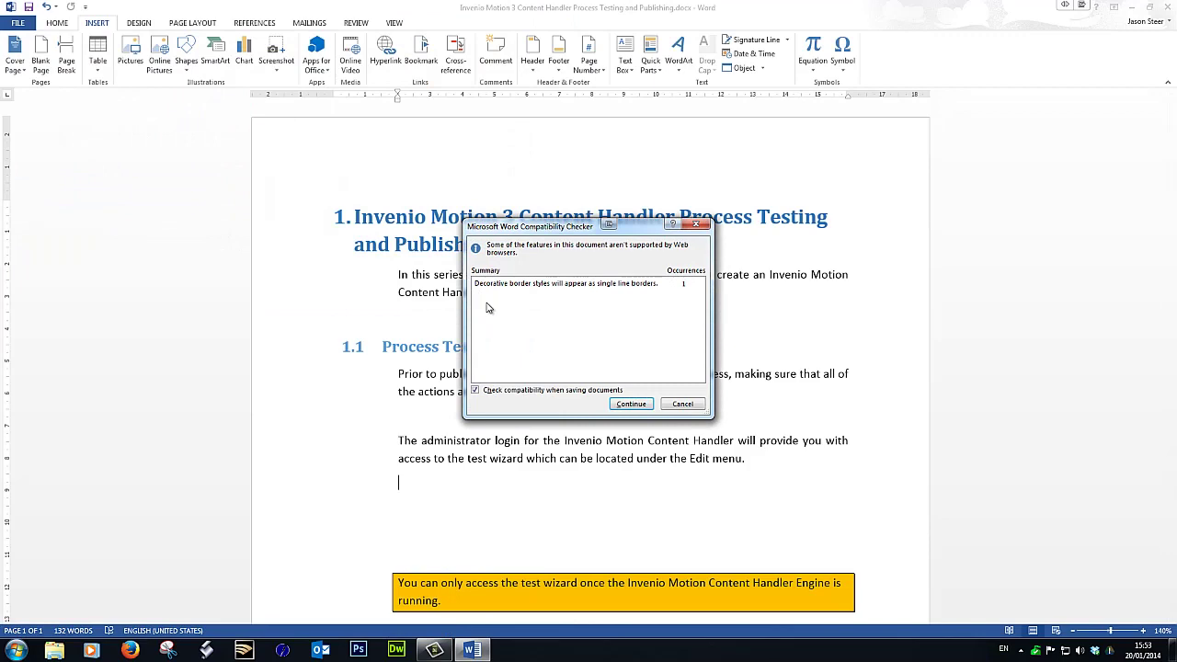
click(631, 405)
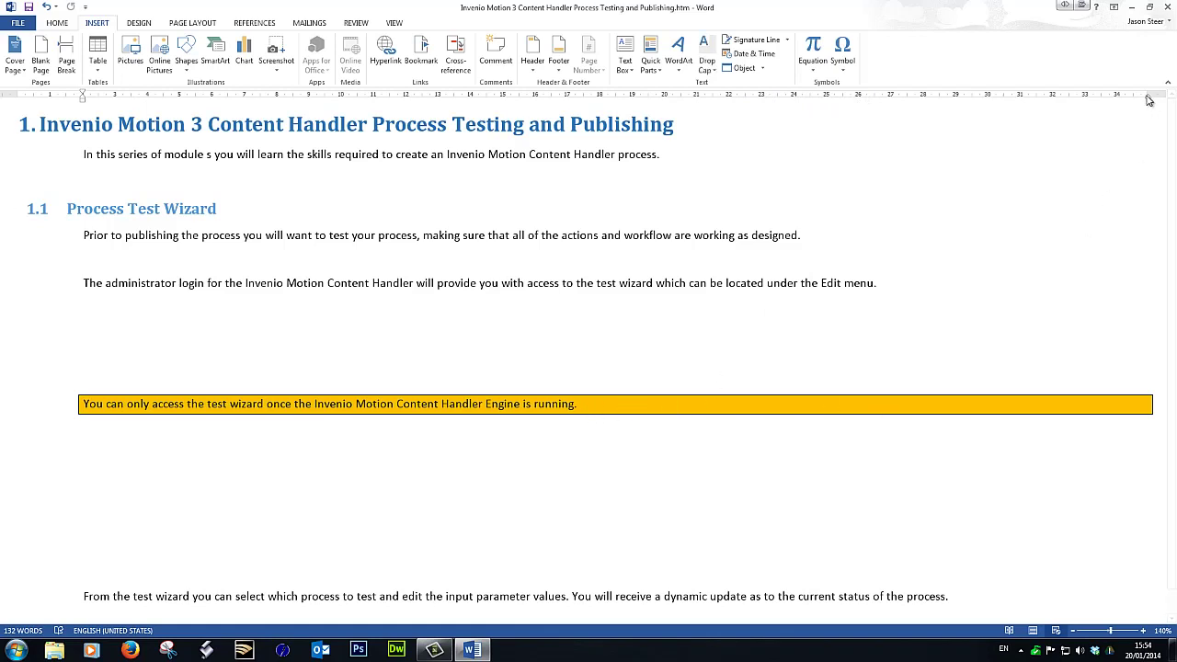
Narrow the orange note box to fit its text and break the last sentence onto a new line
drag(1151, 105, 589, 158)
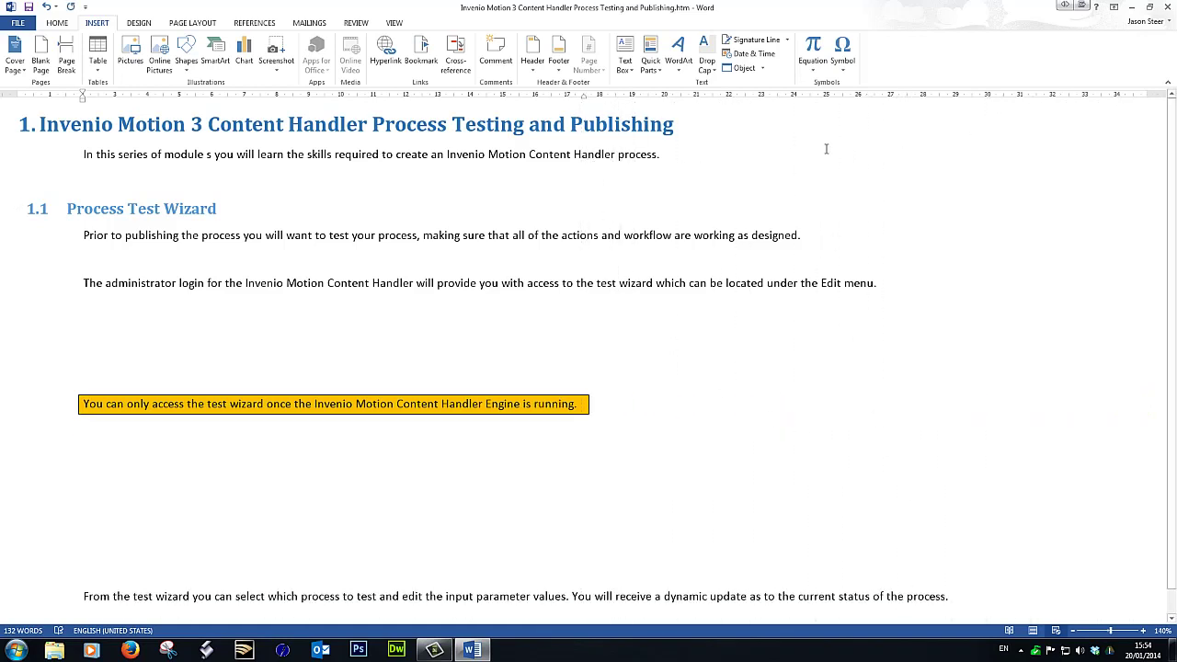
click(907, 597)
key(shift+Return)
Save the web page and close Word
scroll(897, 556, down, 1)
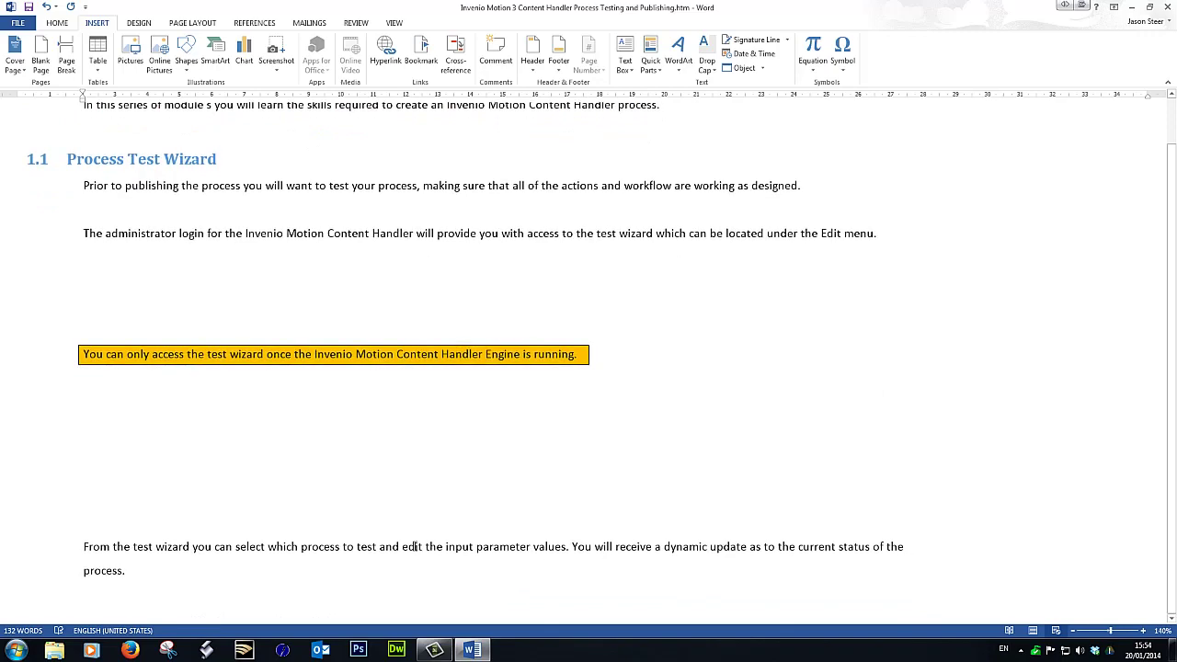
scroll(415, 557, up, 1)
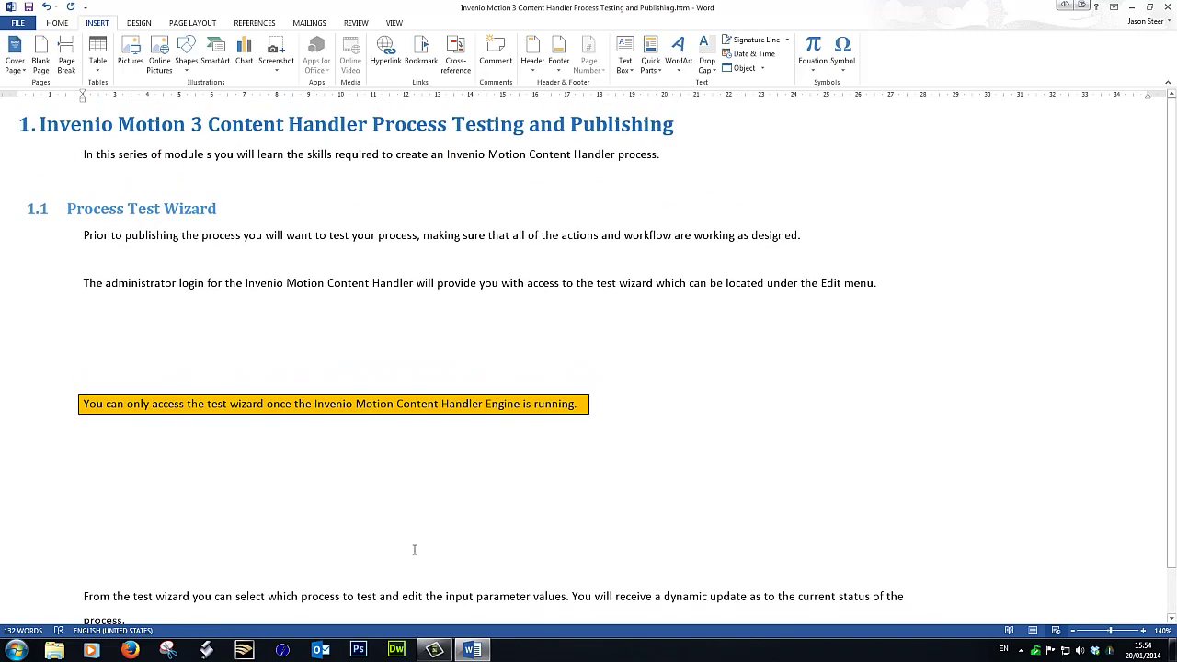
scroll(416, 540, down, 1)
scroll(413, 542, up, 1)
click(28, 8)
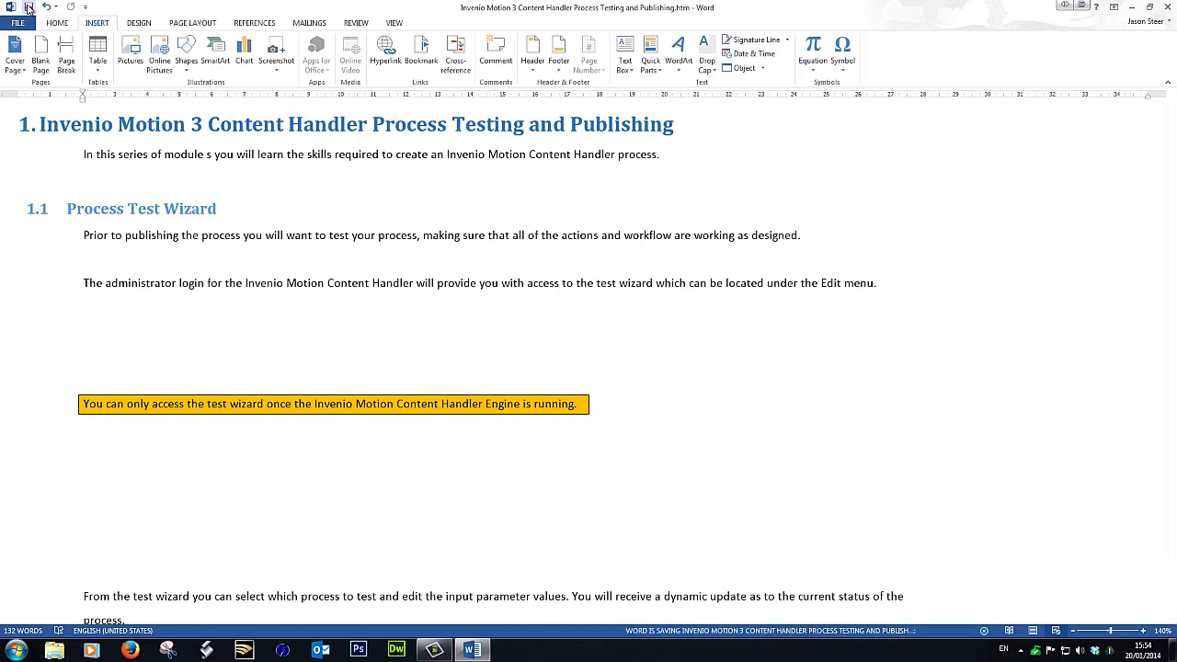
click(1169, 7)
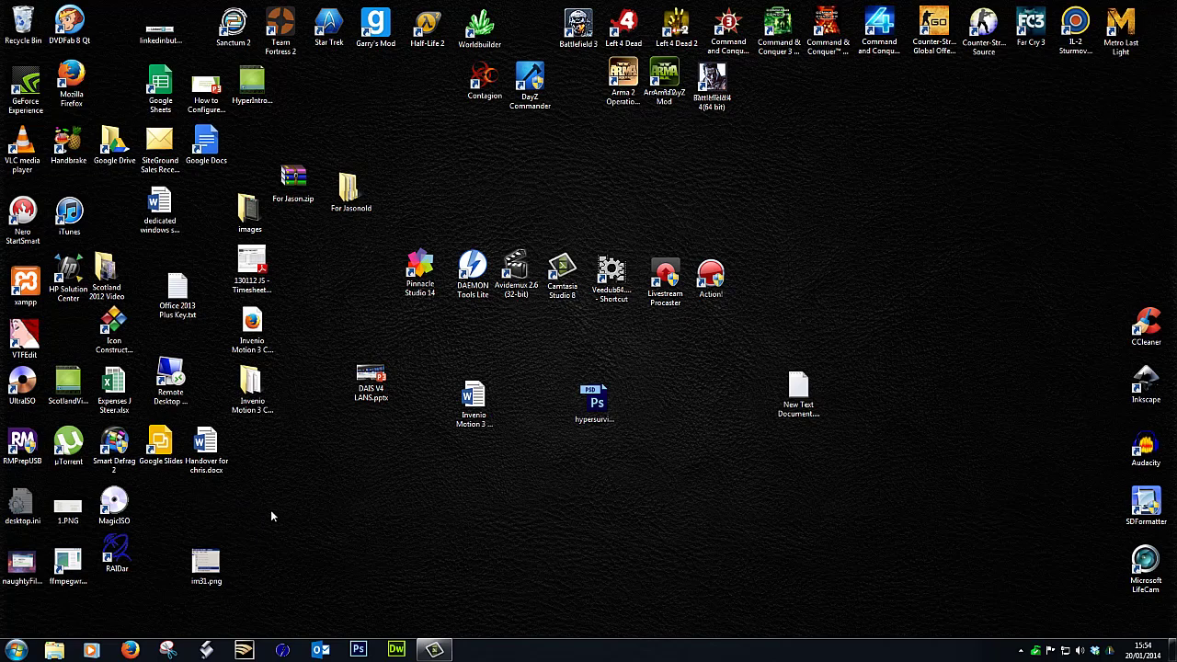
Open the saved Invenio .htm file with Edit with Notepad++
click(255, 323)
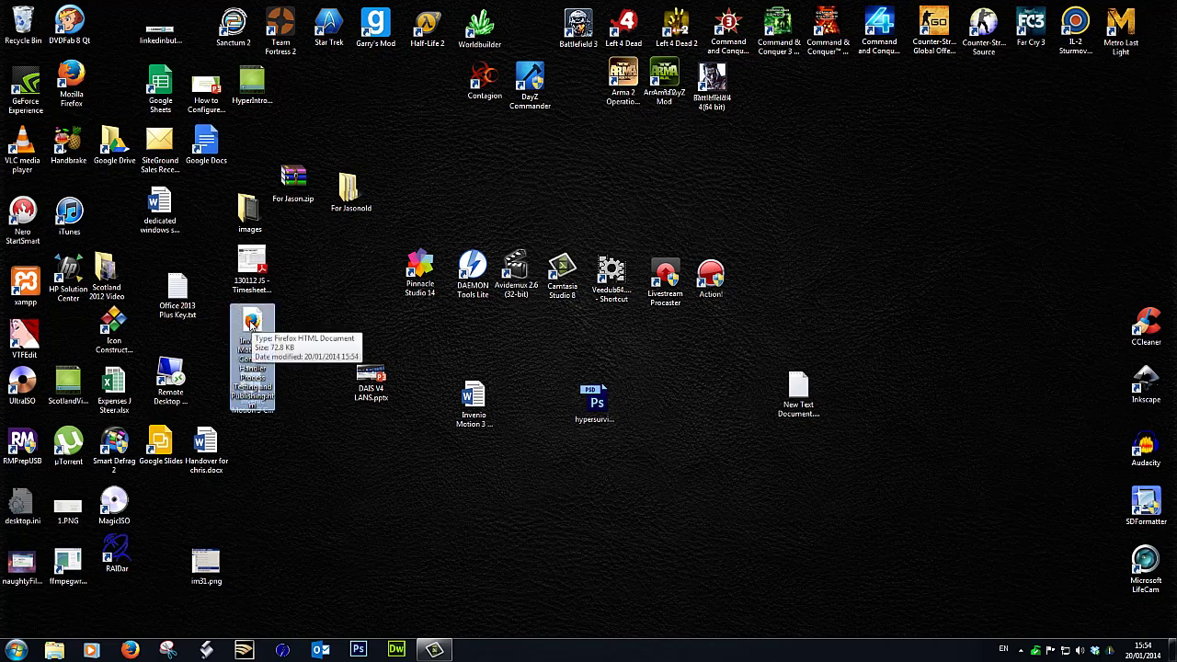
right_click(254, 327)
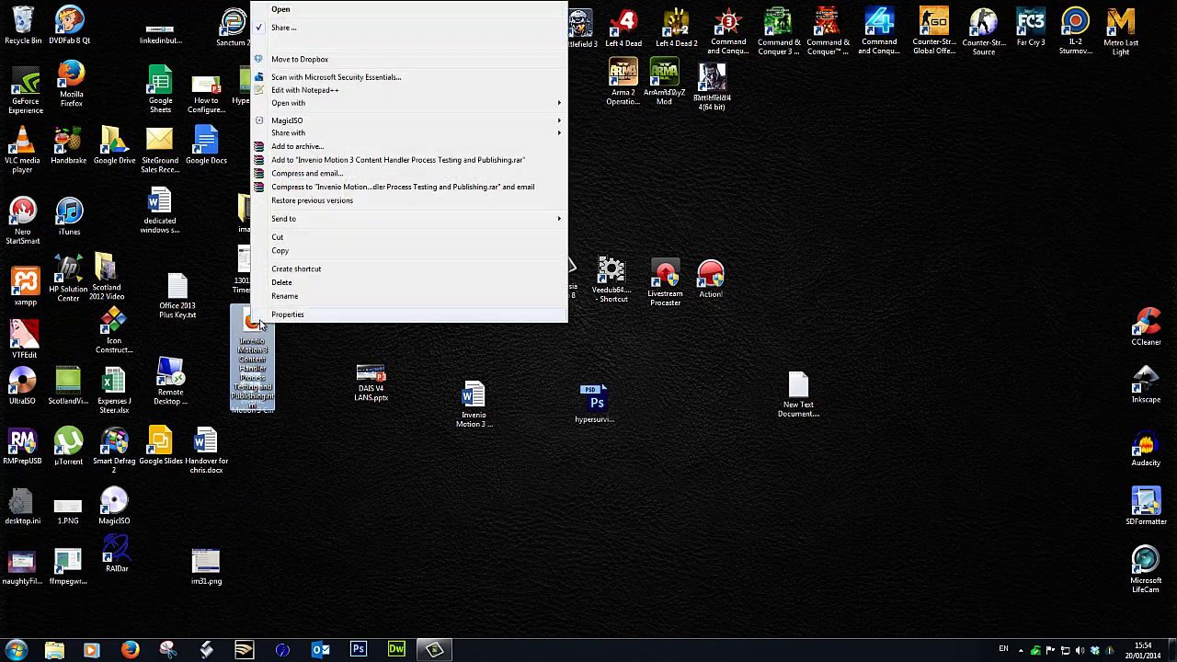
click(307, 91)
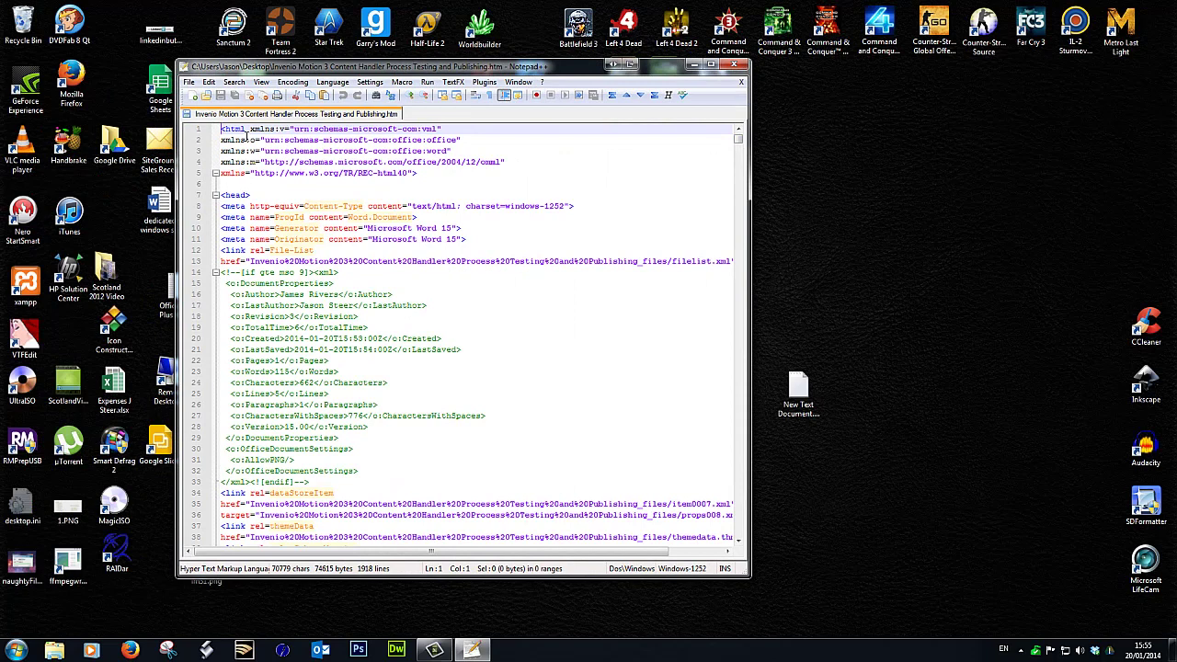
Copy the entire HTML source and close Notepad++
key(ctrl+a)
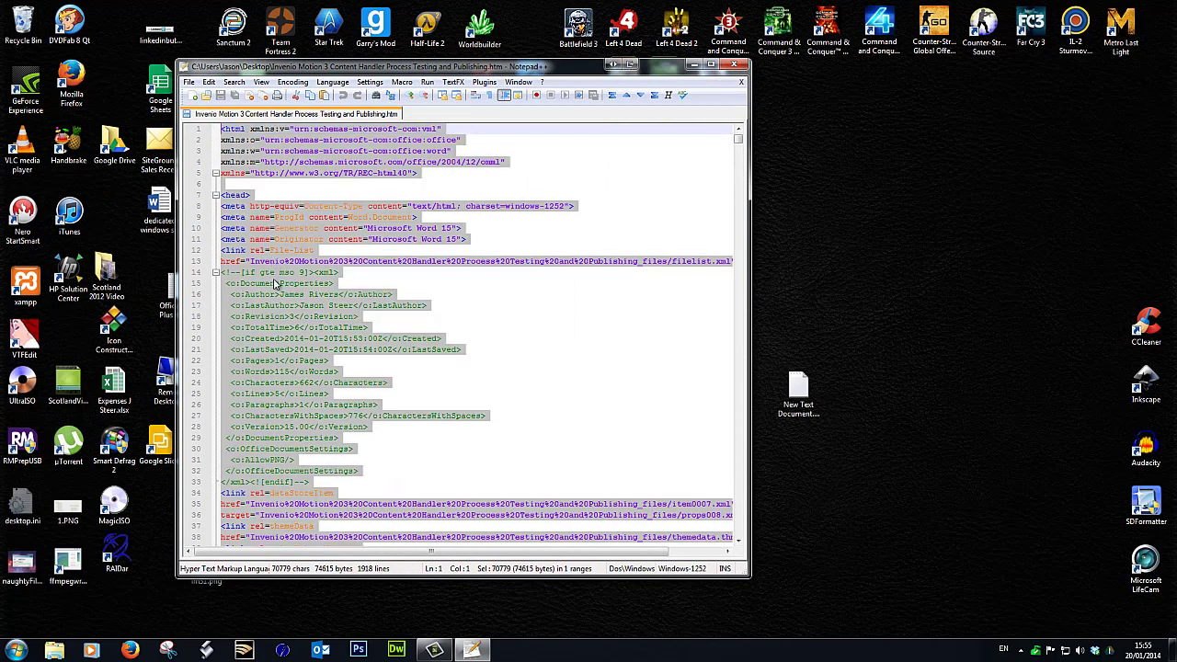
right_click(275, 280)
click(303, 301)
click(733, 66)
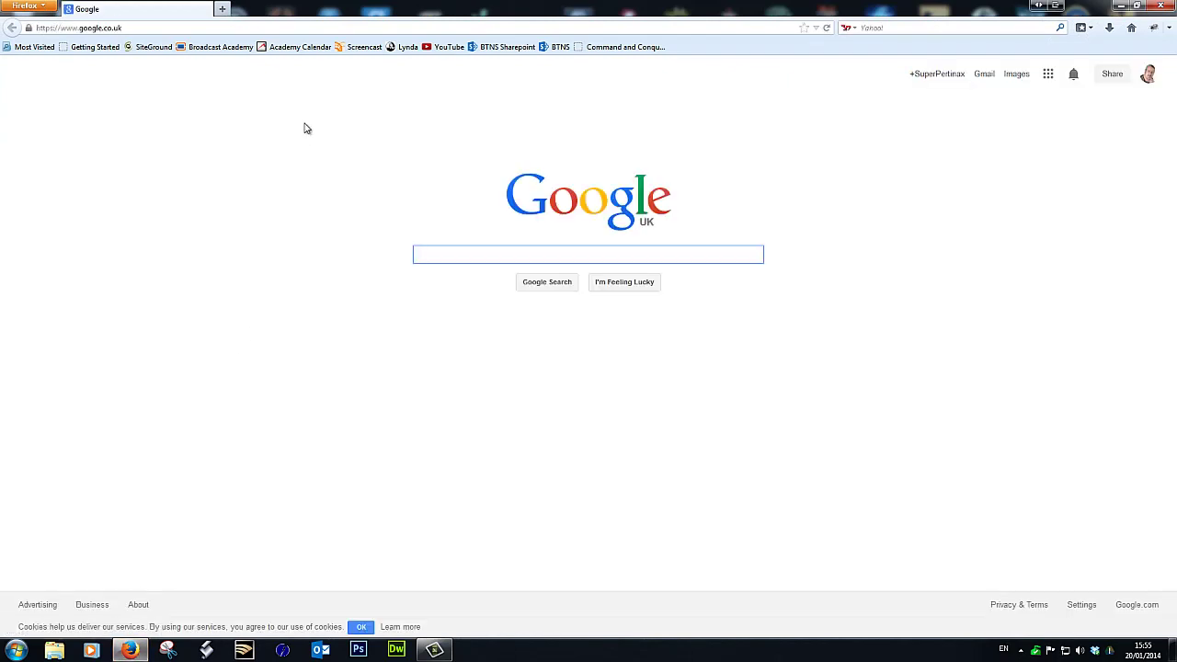
Log in to Broadcast Academy, open the Invenio Supplimental Resource course, and turn editing on
click(198, 49)
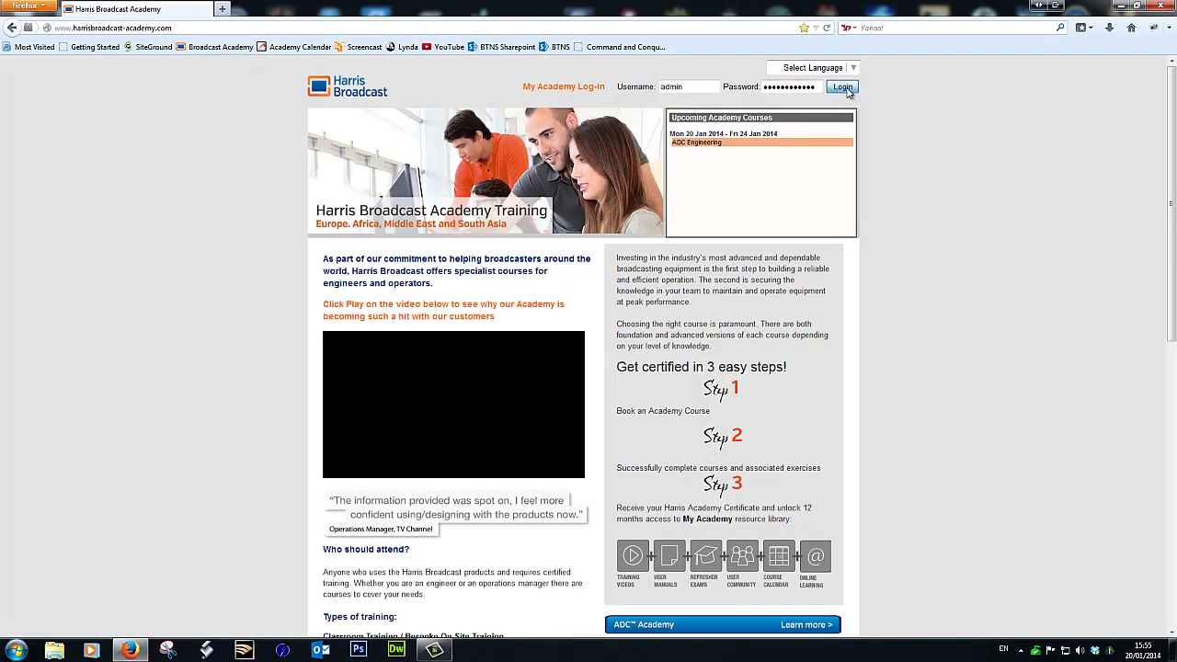
click(845, 89)
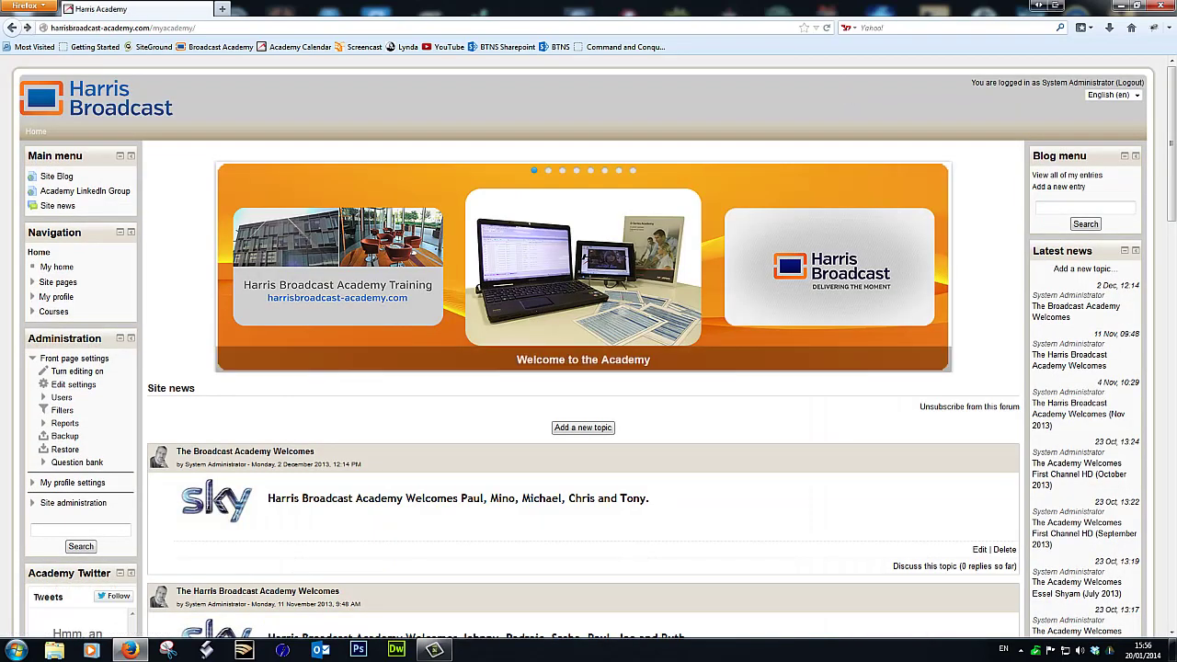
click(53, 313)
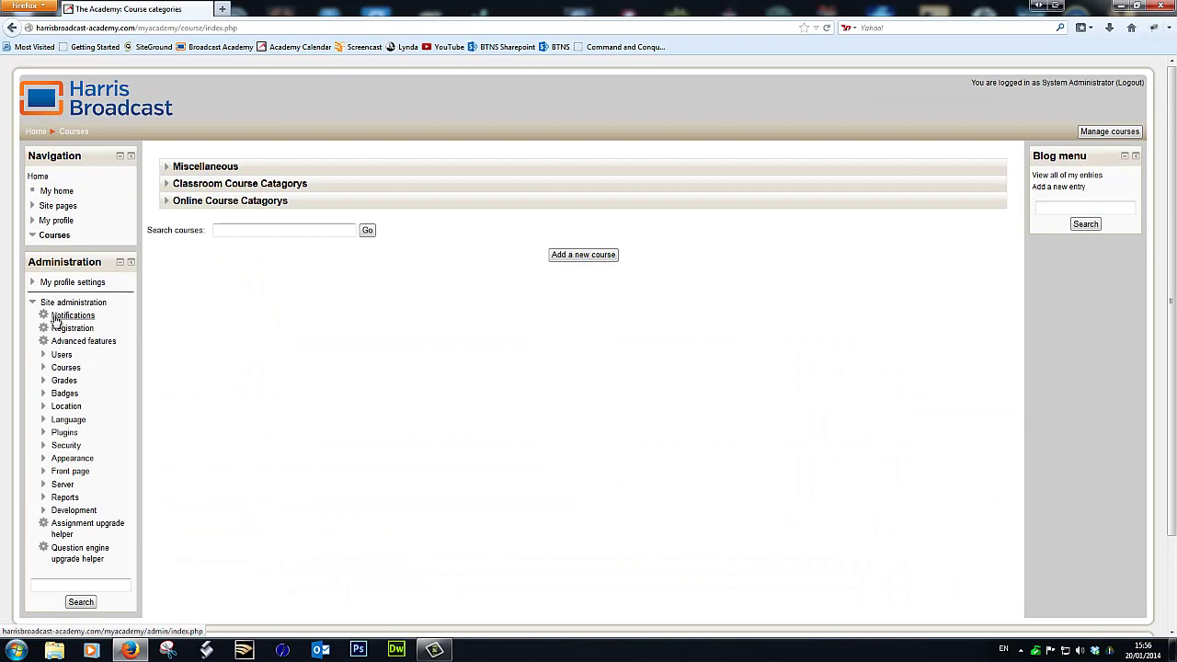
click(259, 188)
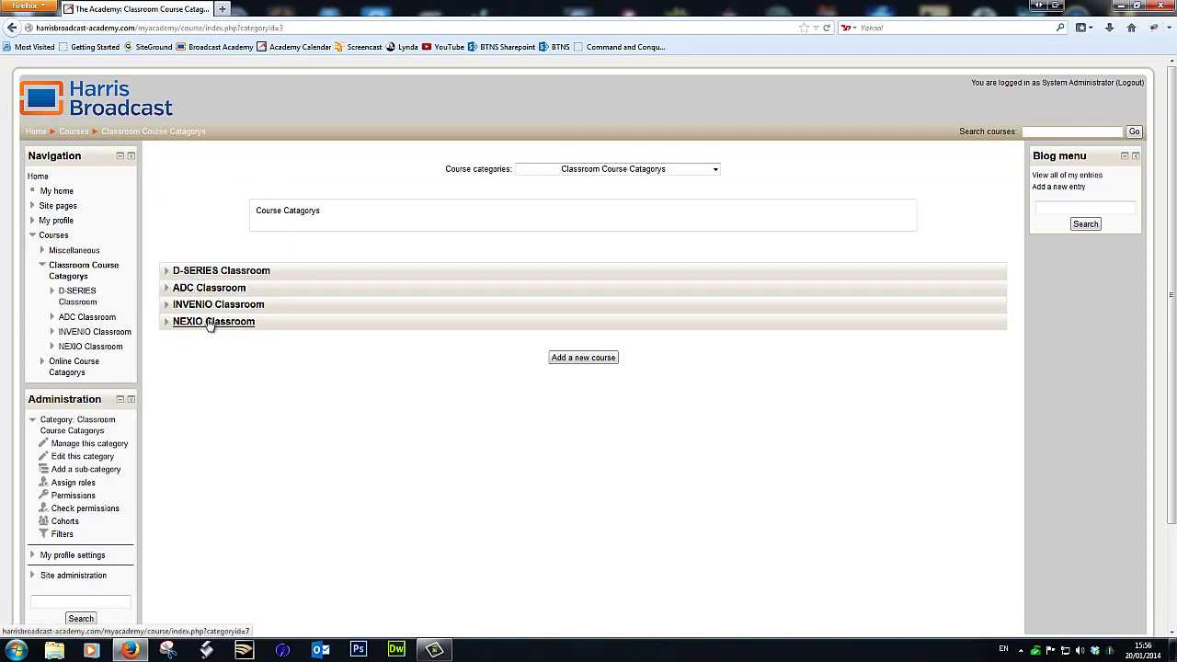
click(194, 309)
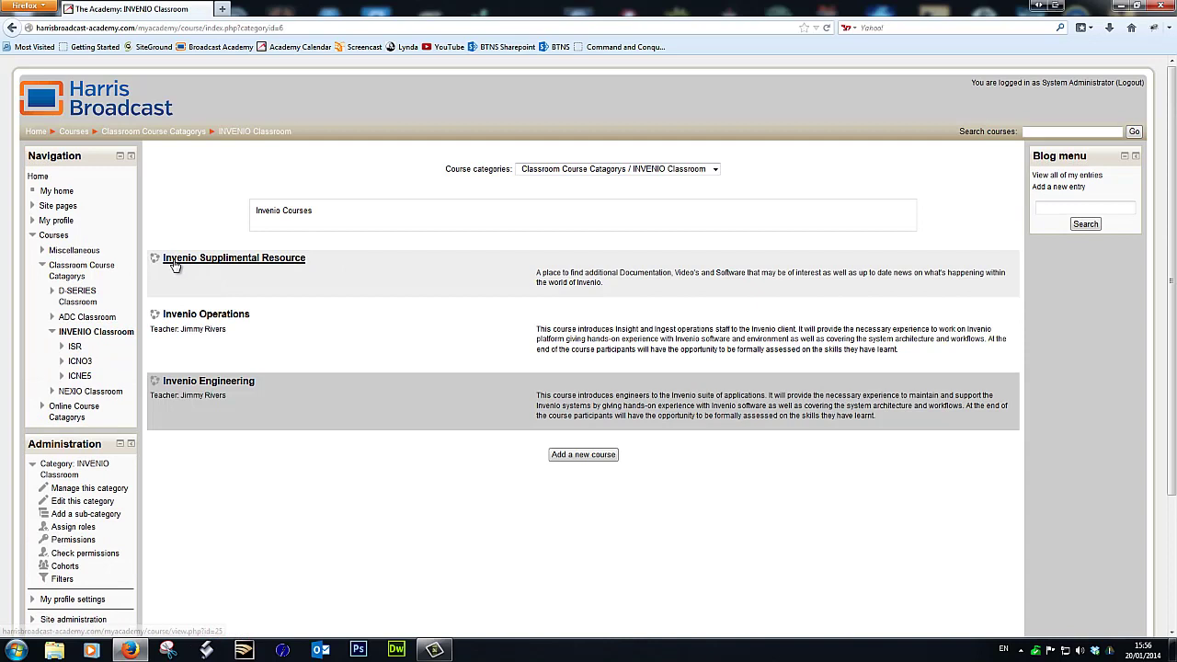
click(243, 264)
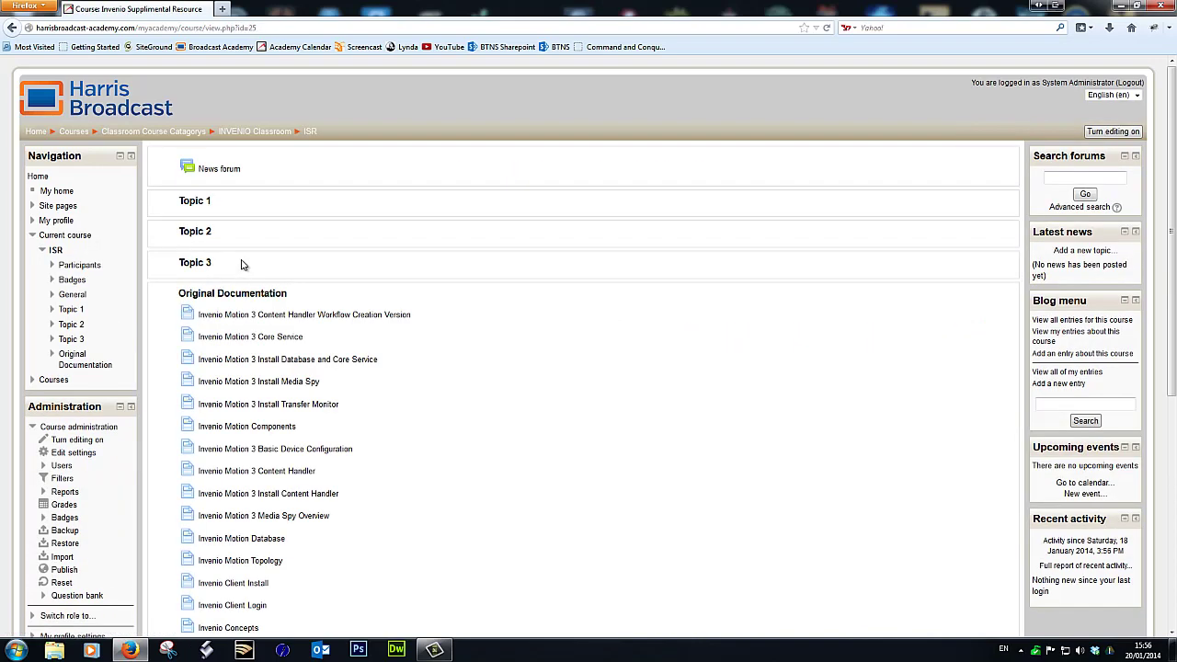
click(1113, 134)
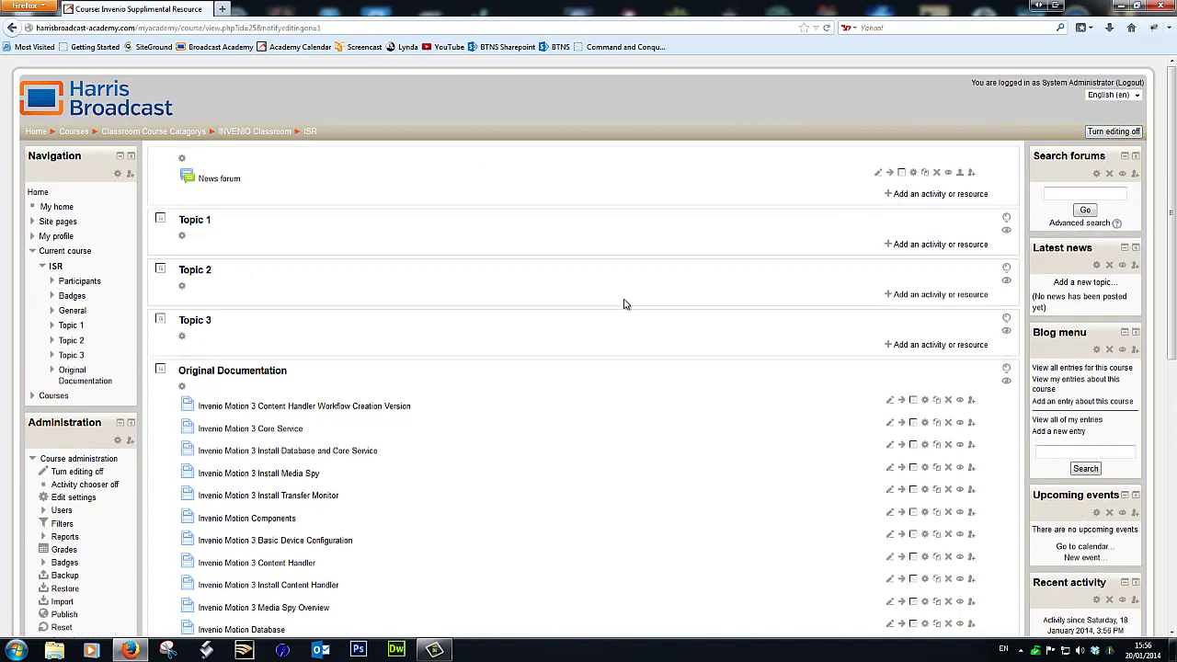
Add a new Page resource to the Original Documentation section
scroll(624, 304, down, 10)
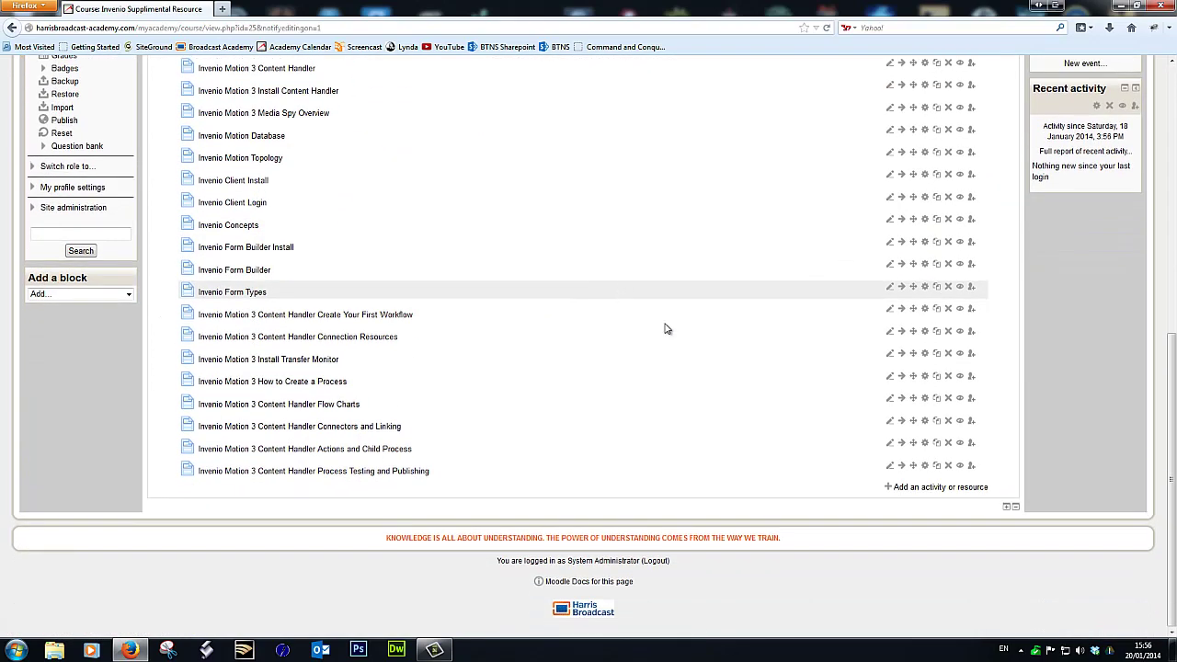
click(925, 491)
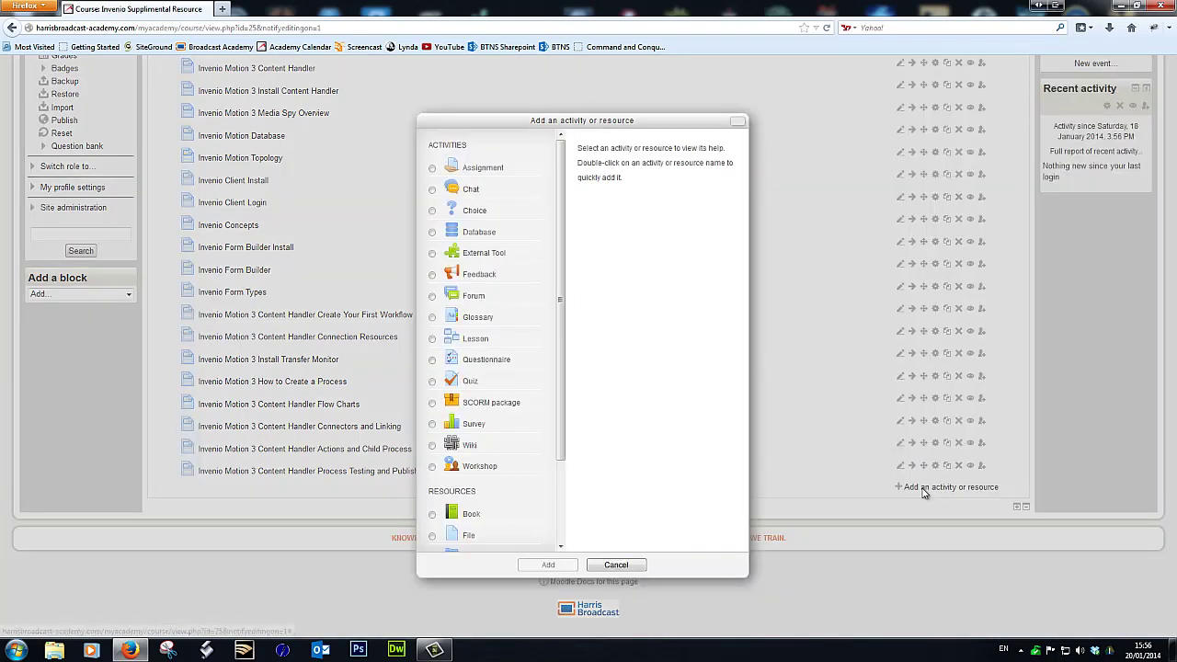
scroll(561, 430, down, 2)
scroll(560, 431, down, 2)
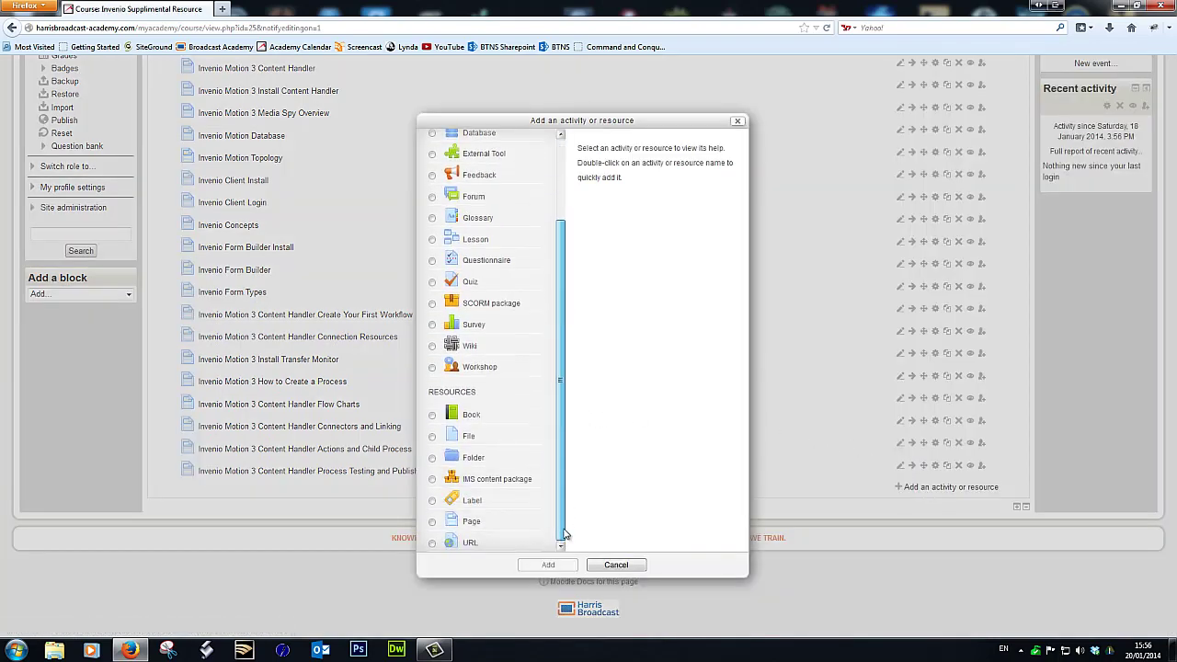
click(432, 522)
click(550, 567)
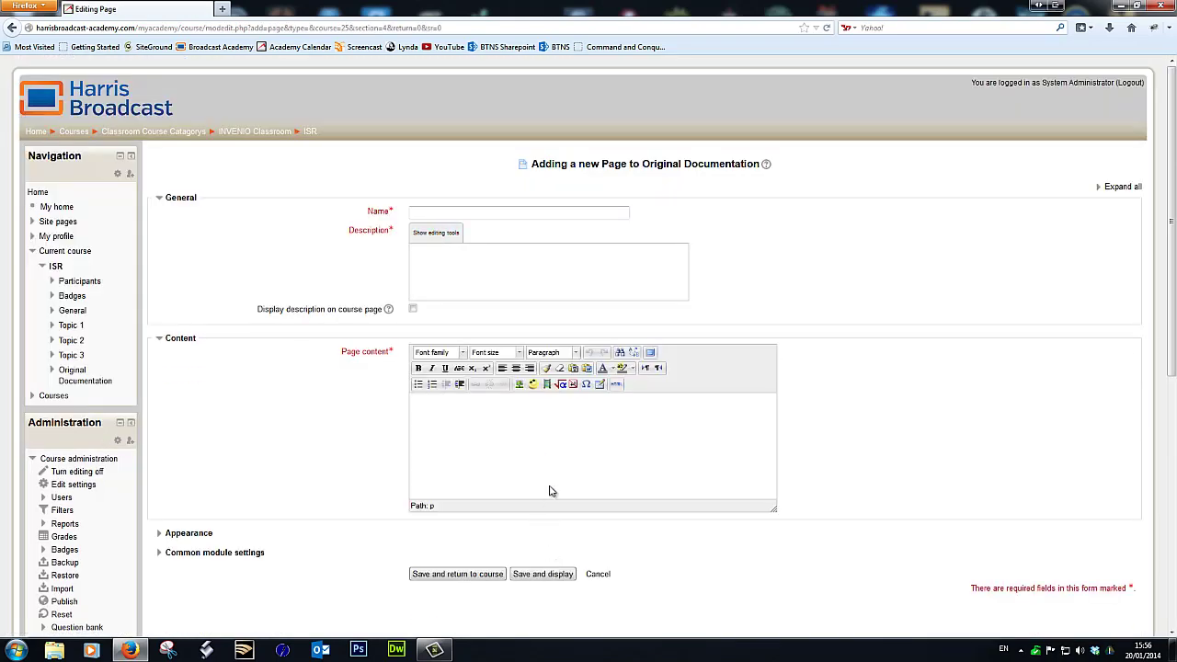
Paste the copied tutorial HTML into the page content's HTML source view
click(616, 384)
right_click(458, 241)
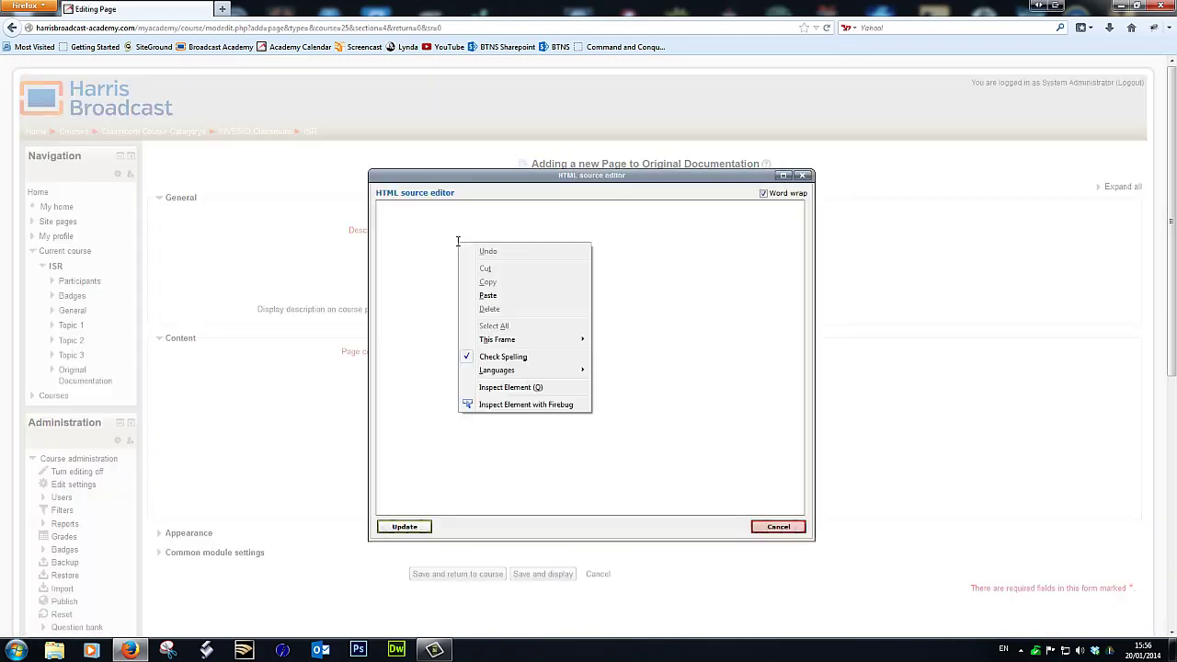
click(490, 295)
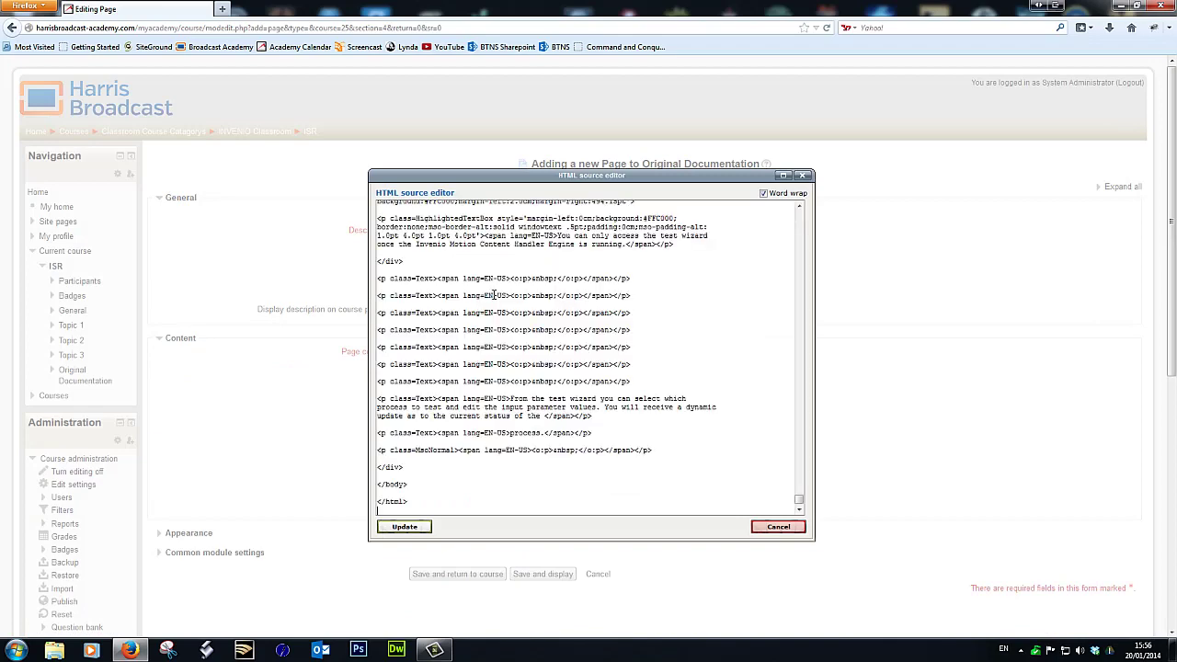
click(406, 528)
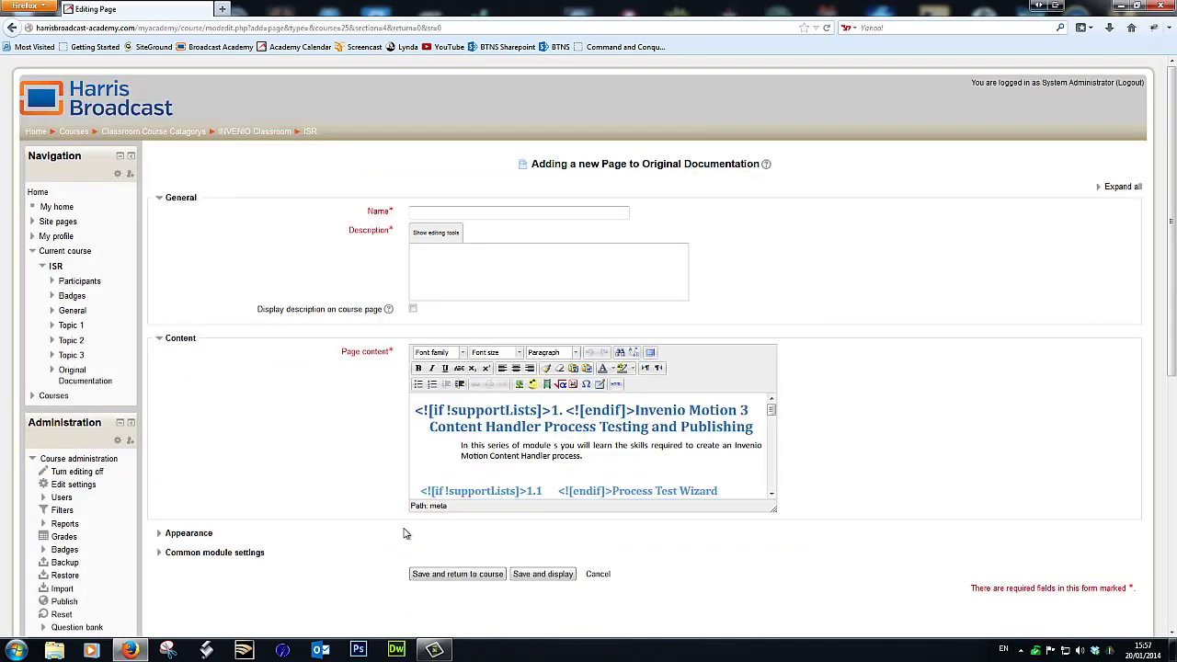
Name the page TEST1 with the description Test1
click(424, 212)
click(426, 258)
scroll(692, 583, down, 5)
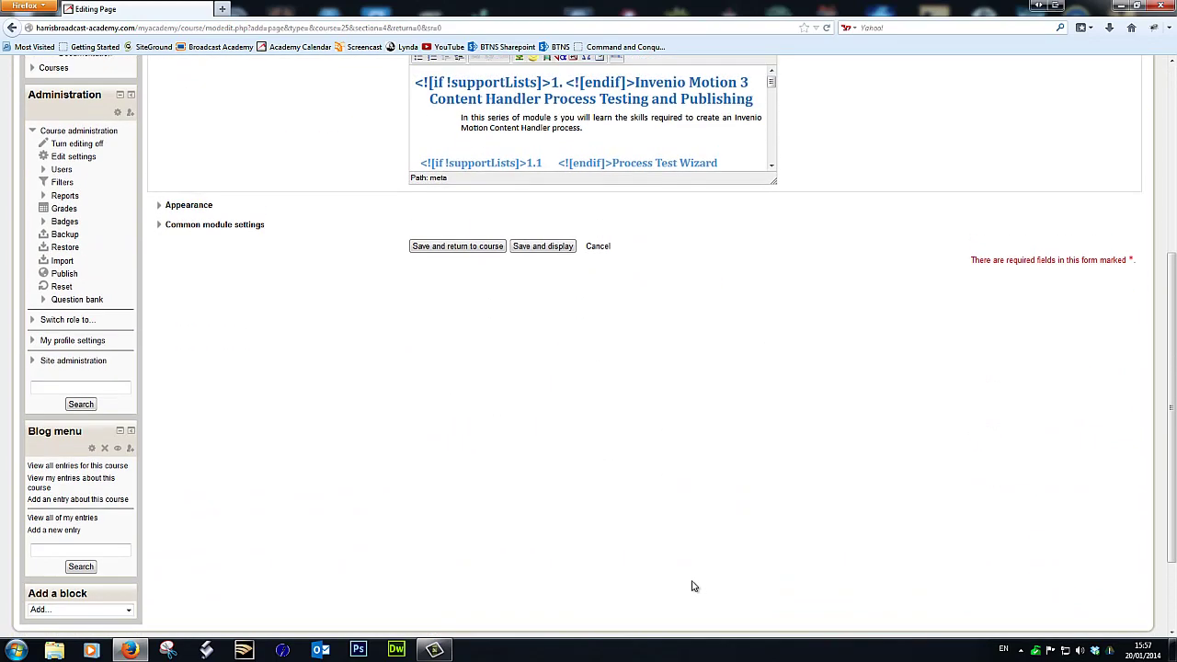
scroll(692, 583, up, 5)
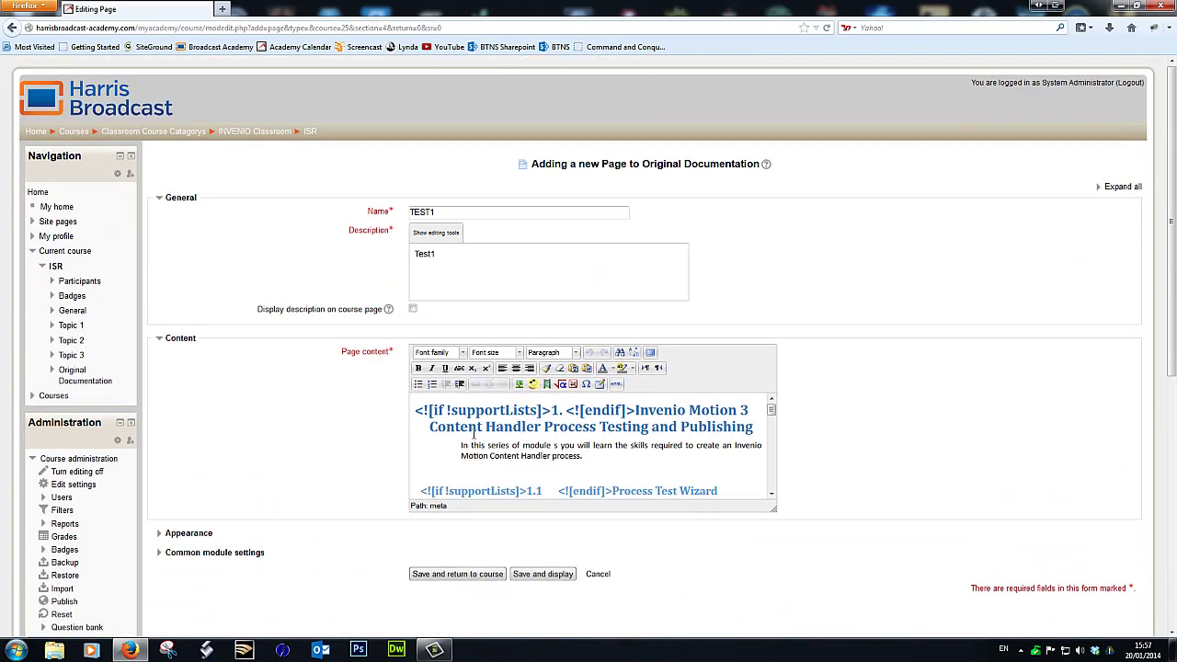
Switch the editor to full screen and delete the stray <![if !supportLists]> and <![endif]> code from the main heading
click(651, 353)
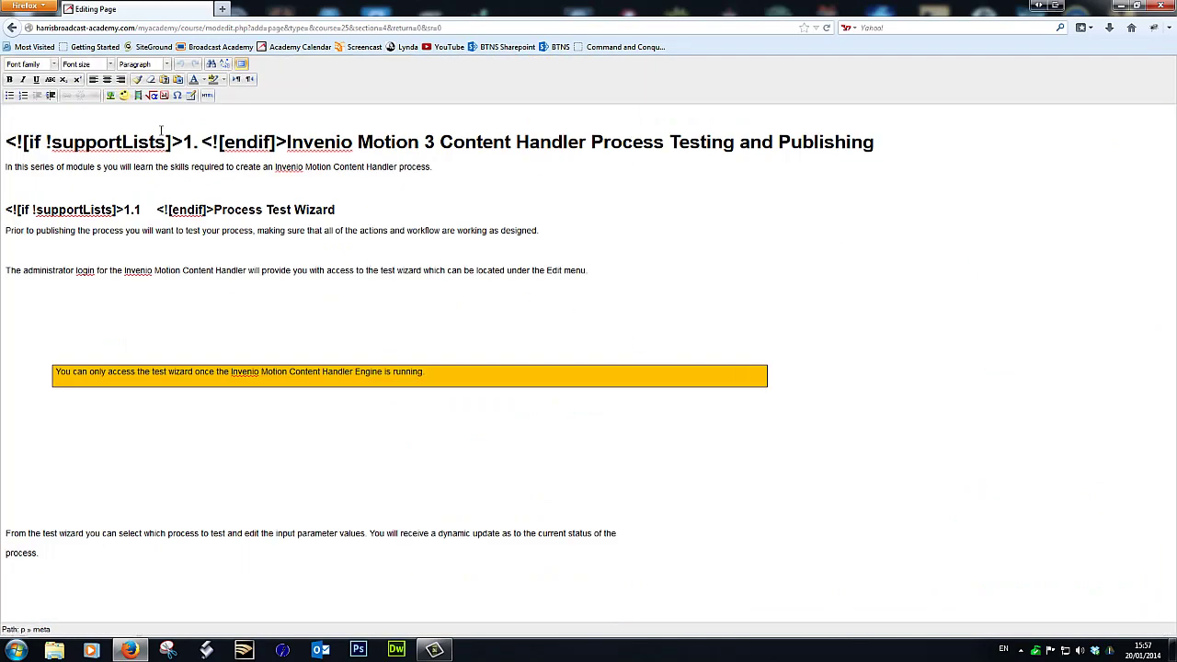
drag(185, 141, 14, 154)
key(Delete)
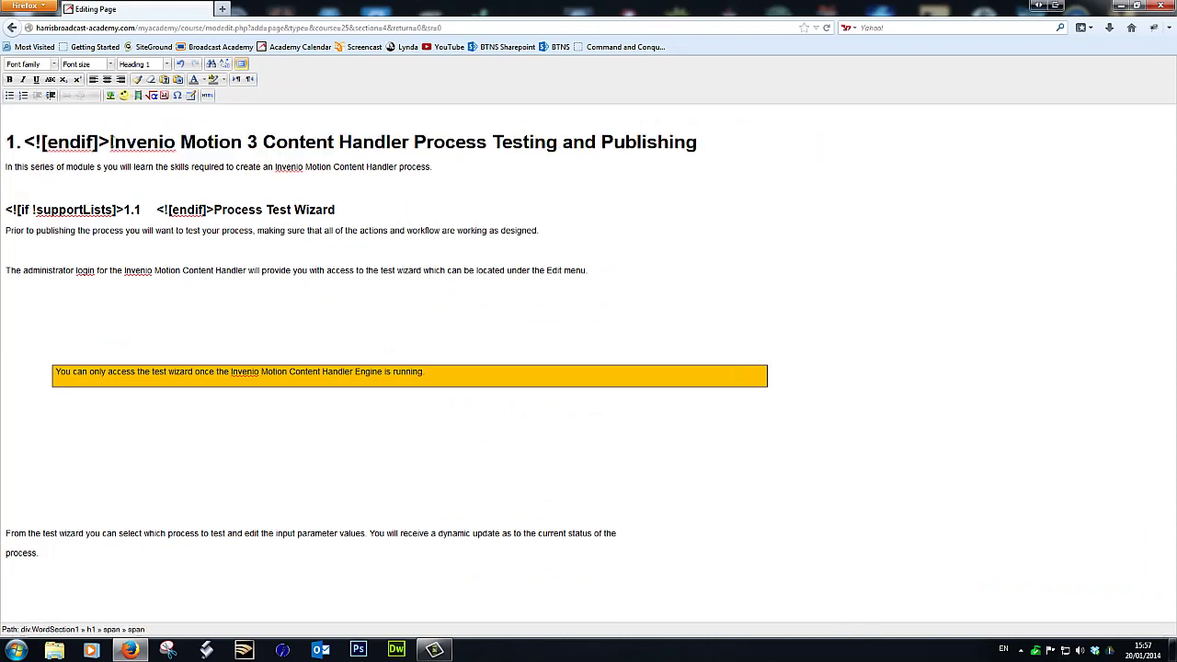
drag(111, 144, 4, 149)
key(Delete)
key(Delete)
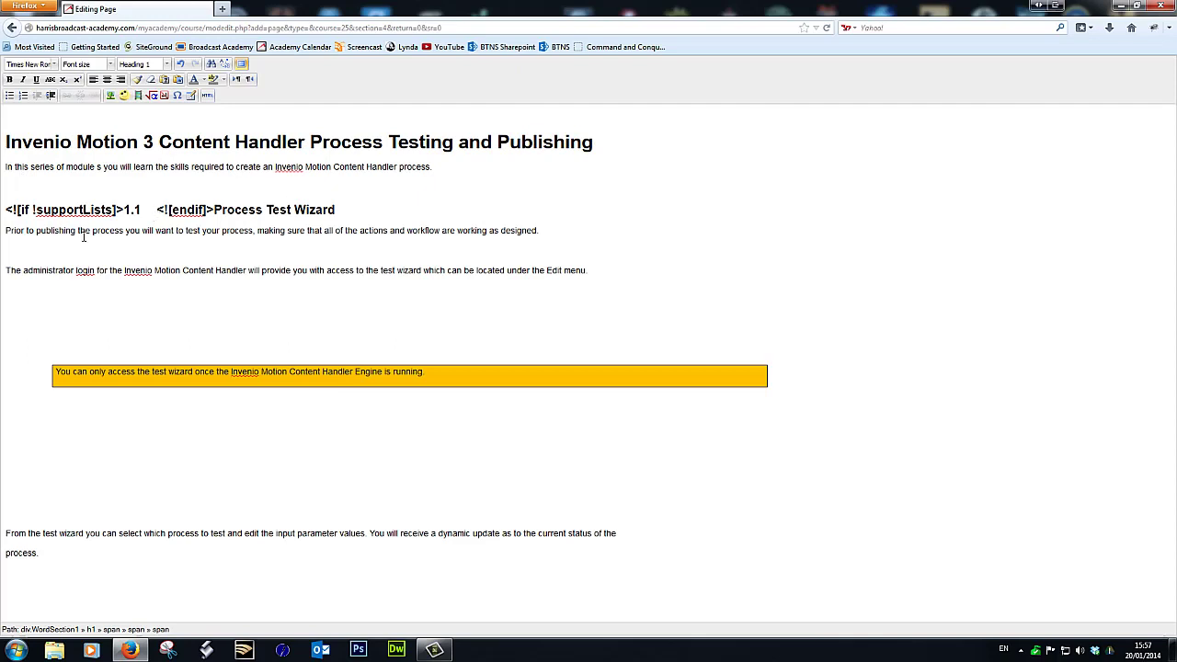
Delete the same stray conditional code from the 1.1 Process Test Wizard heading, then select the main heading
drag(122, 209, 7, 212)
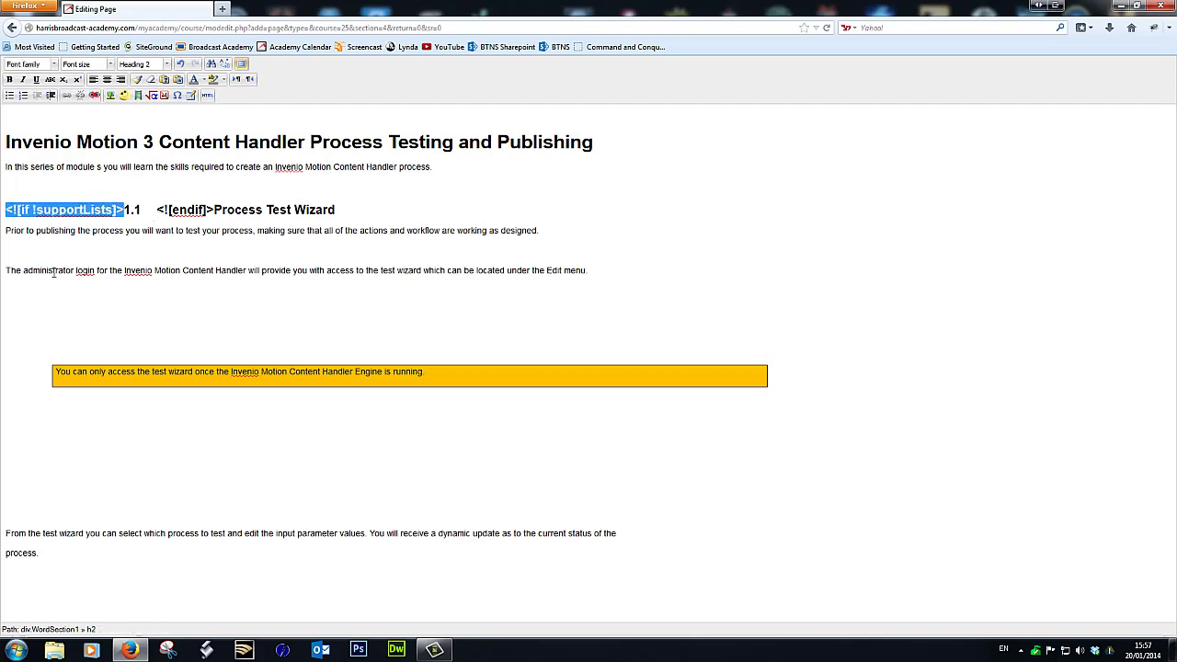
key(Delete)
drag(96, 210, 39, 210)
key(Delete)
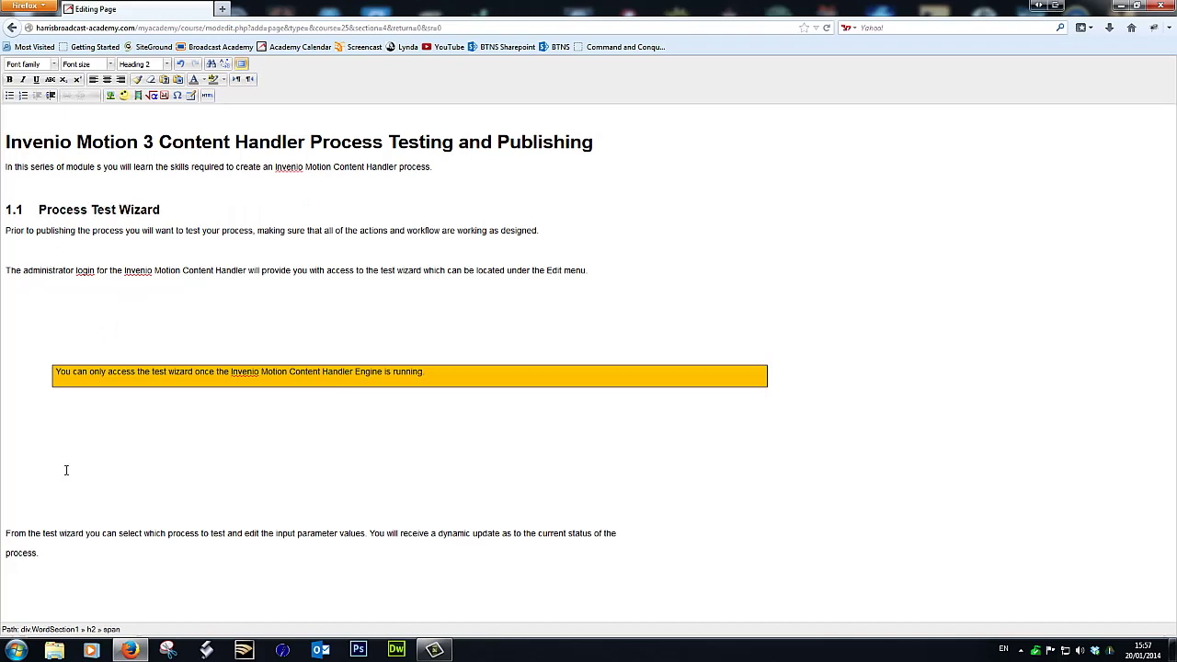
click(70, 467)
drag(594, 142, 6, 141)
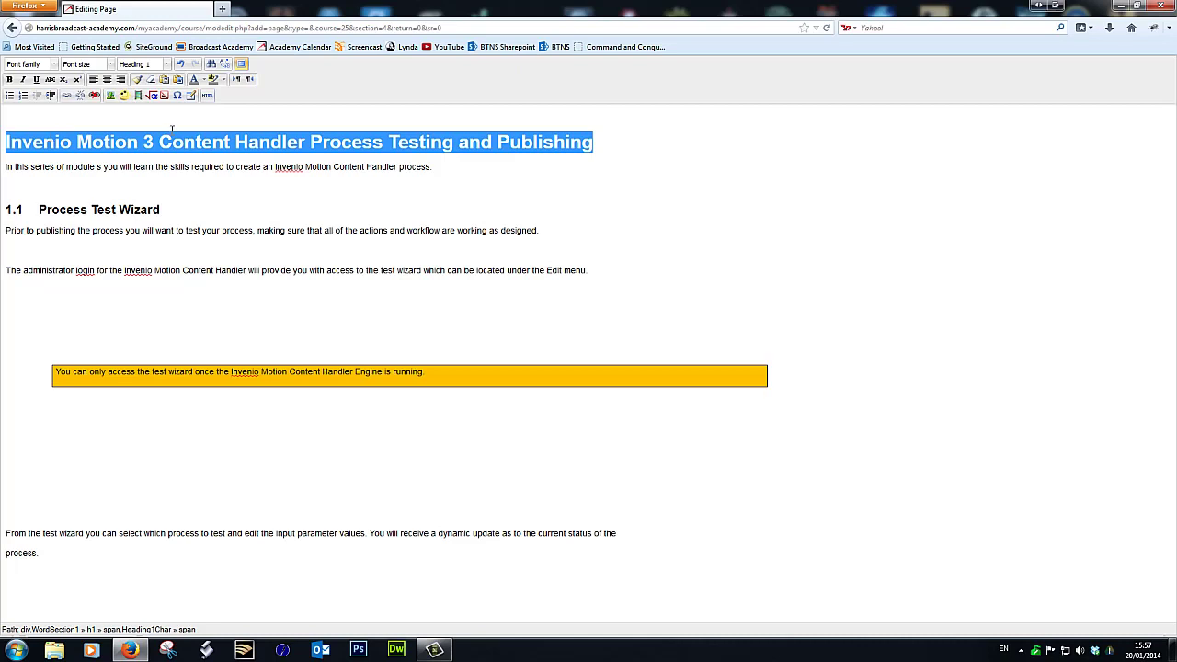
Colour the main heading dark blue #355f91
click(204, 81)
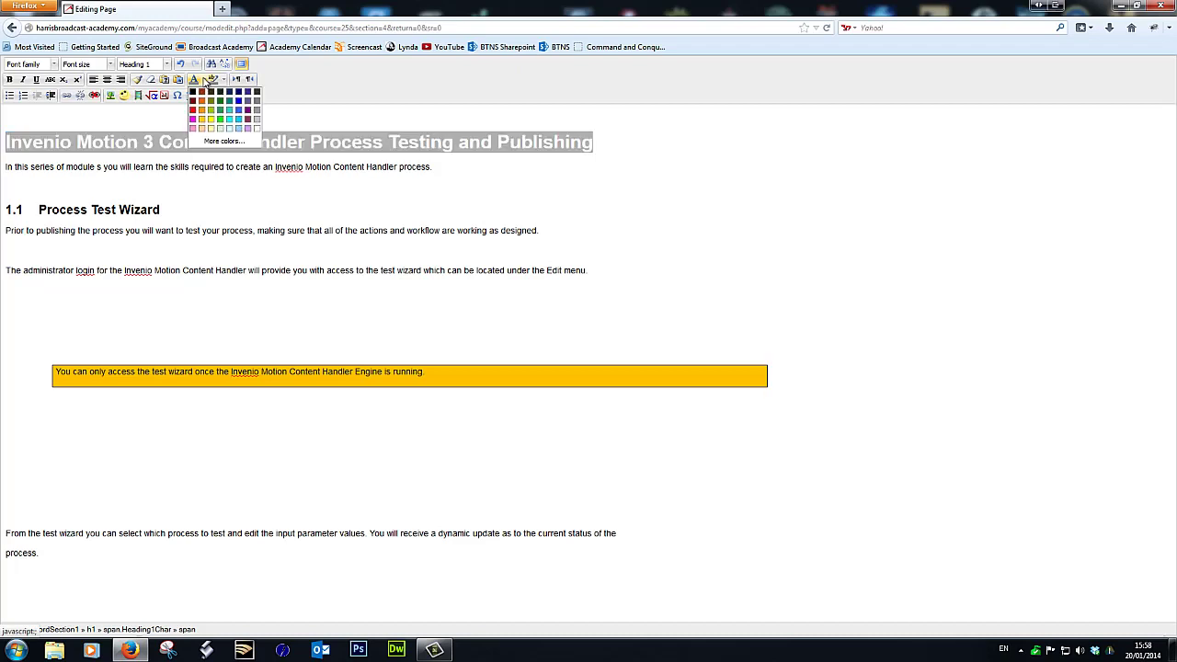
click(225, 141)
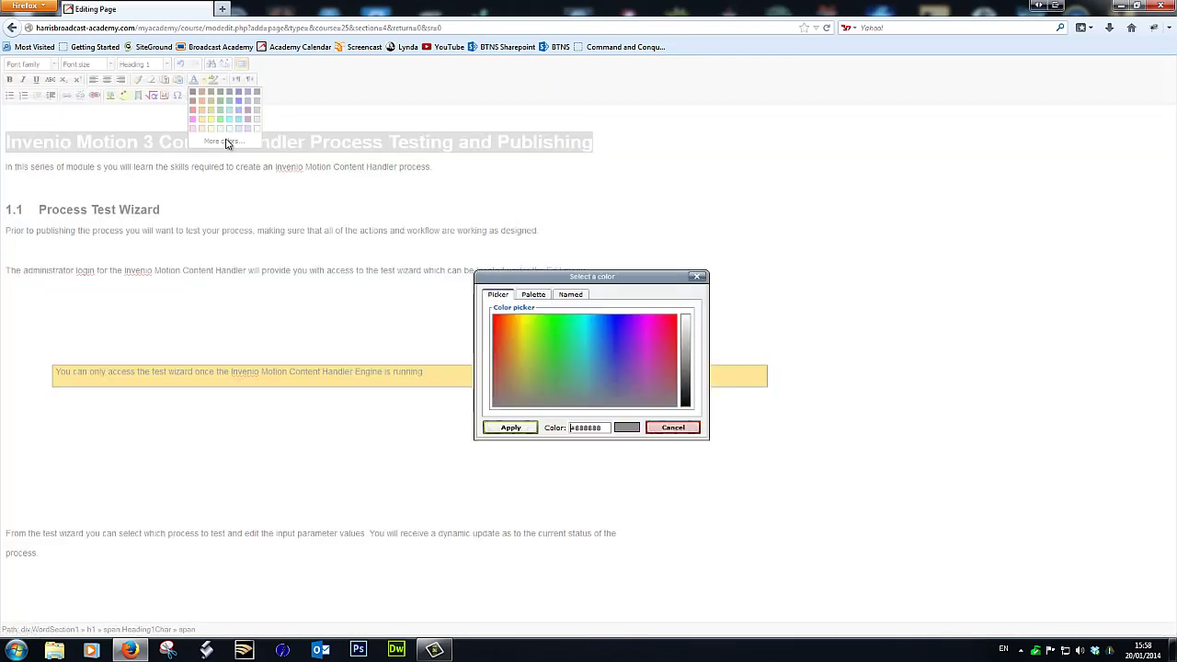
drag(608, 428, 574, 428)
text(355)
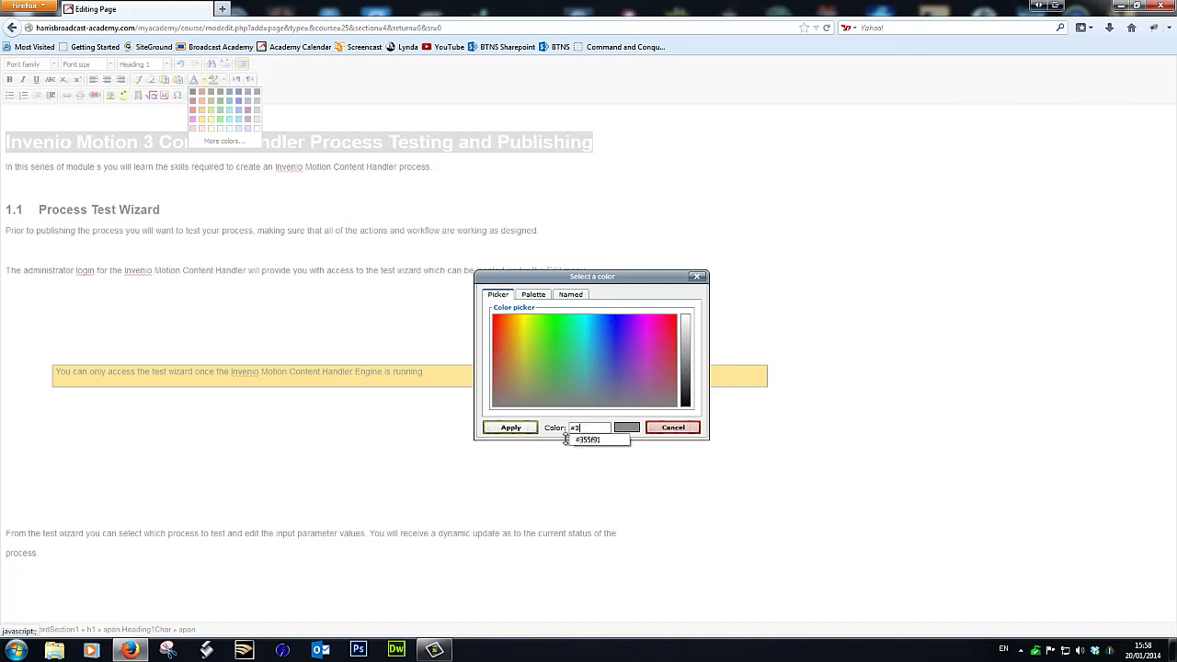
text(f91)
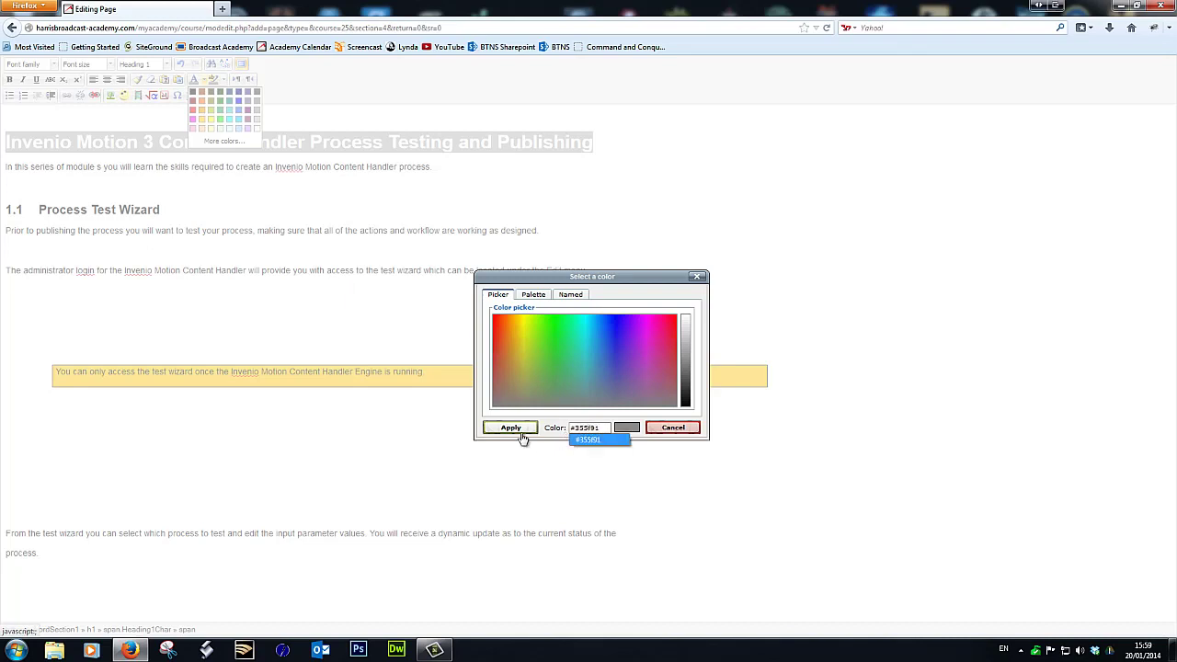
click(521, 428)
click(403, 208)
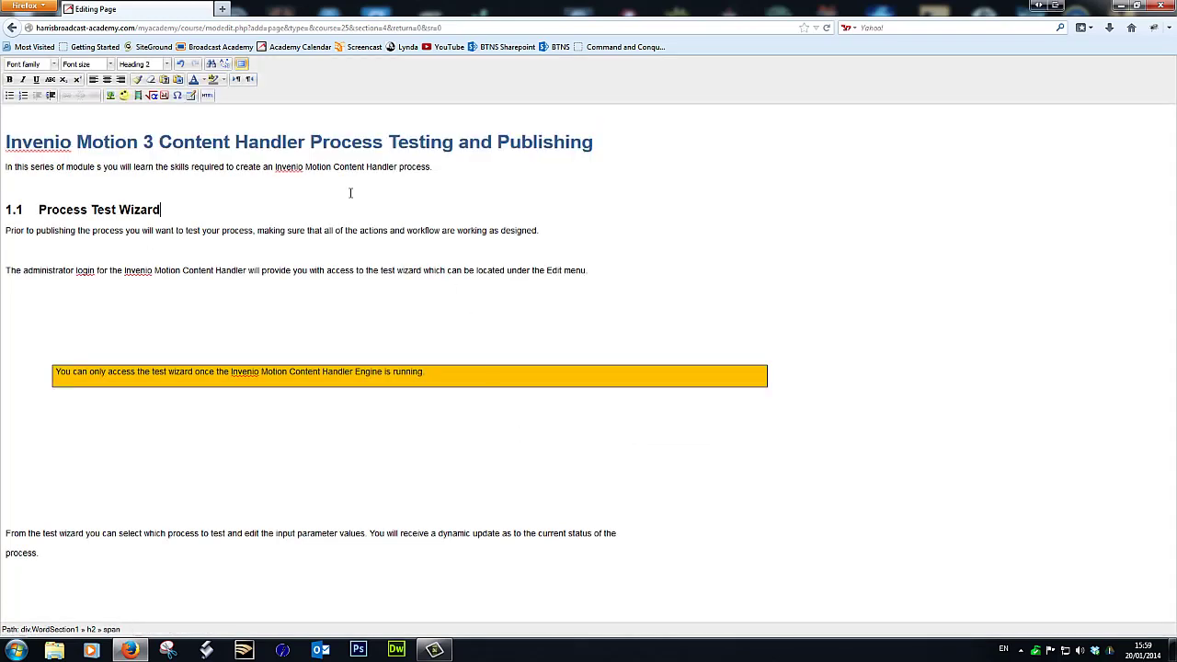
Colour the 1.1 Process Test Wizard heading lighter blue #4f81bd
drag(165, 208, 2, 210)
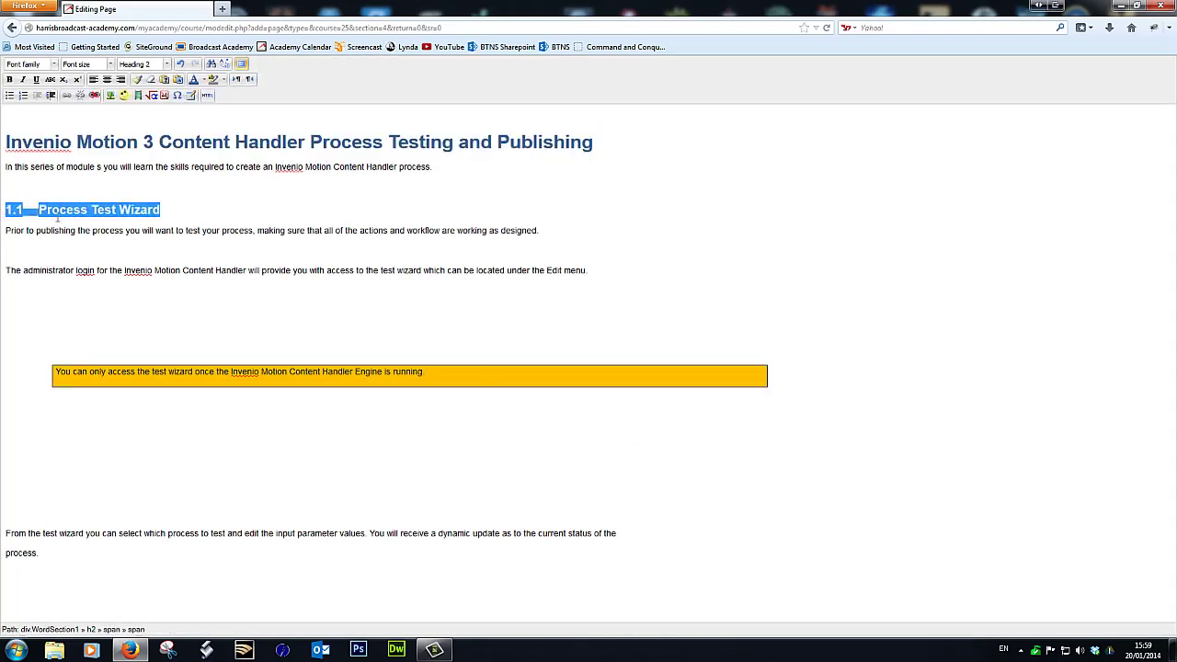
click(204, 80)
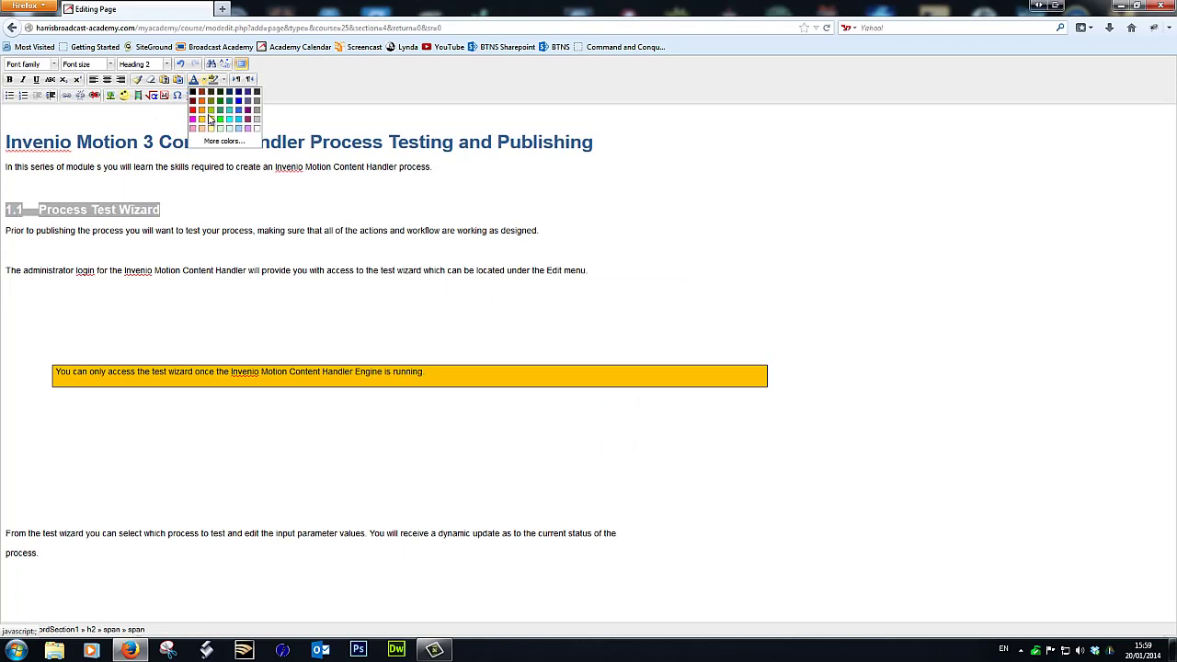
click(213, 145)
click(604, 430)
drag(604, 428, 575, 428)
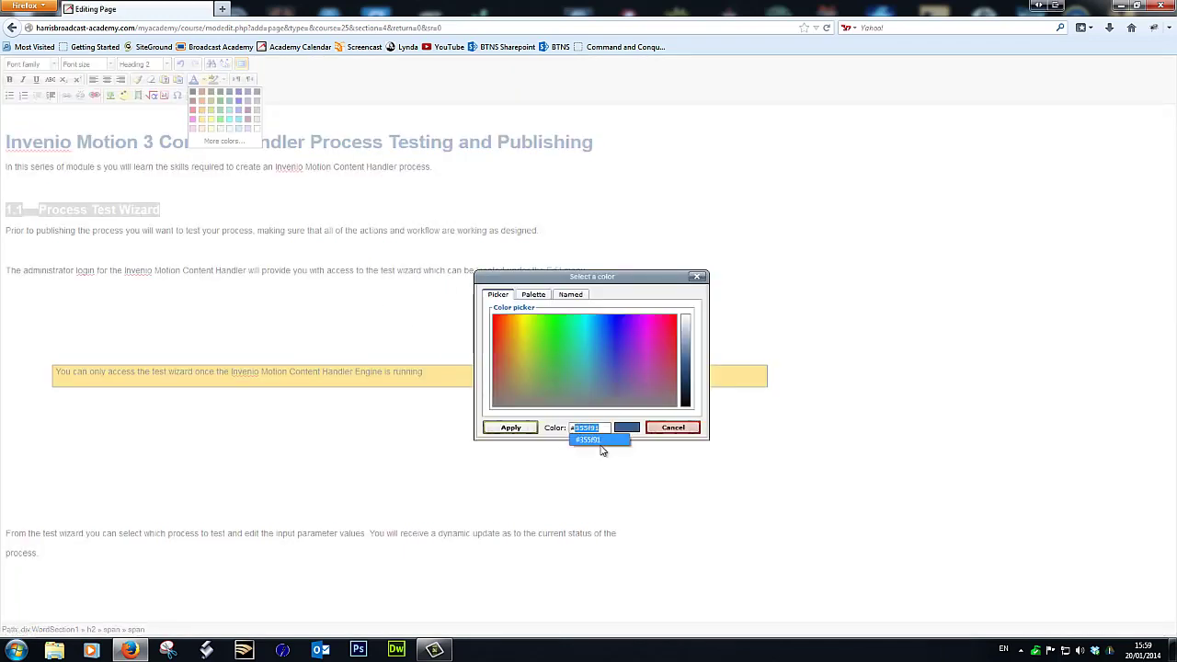
text(4)
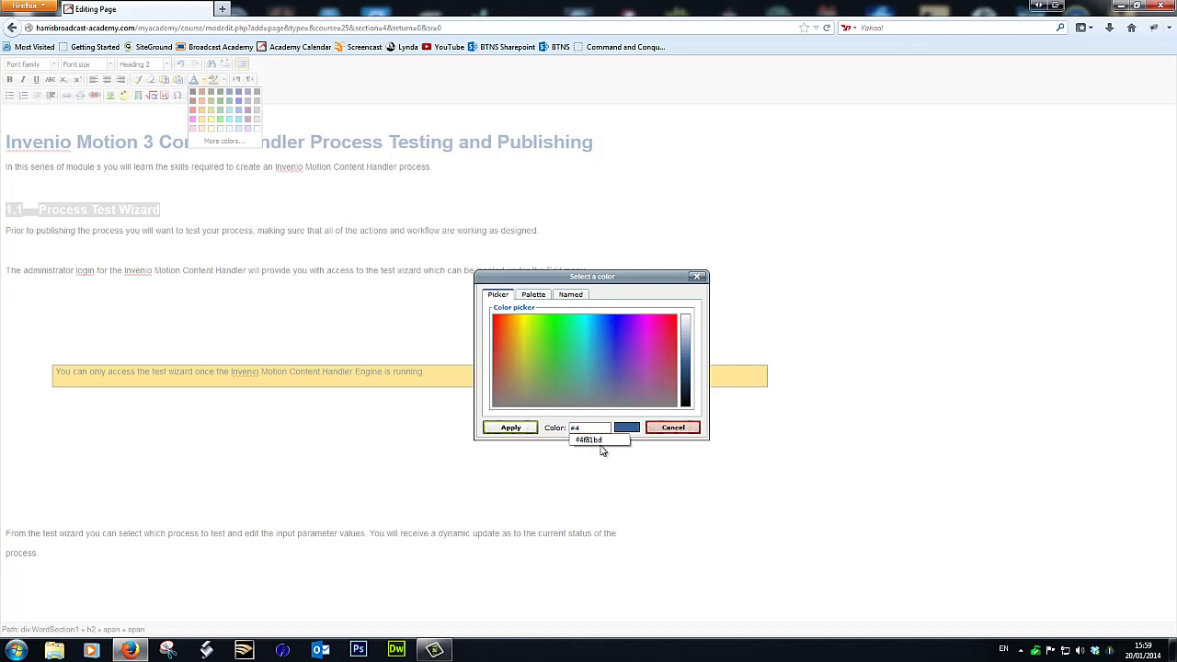
text(f81bd)
click(512, 428)
click(320, 250)
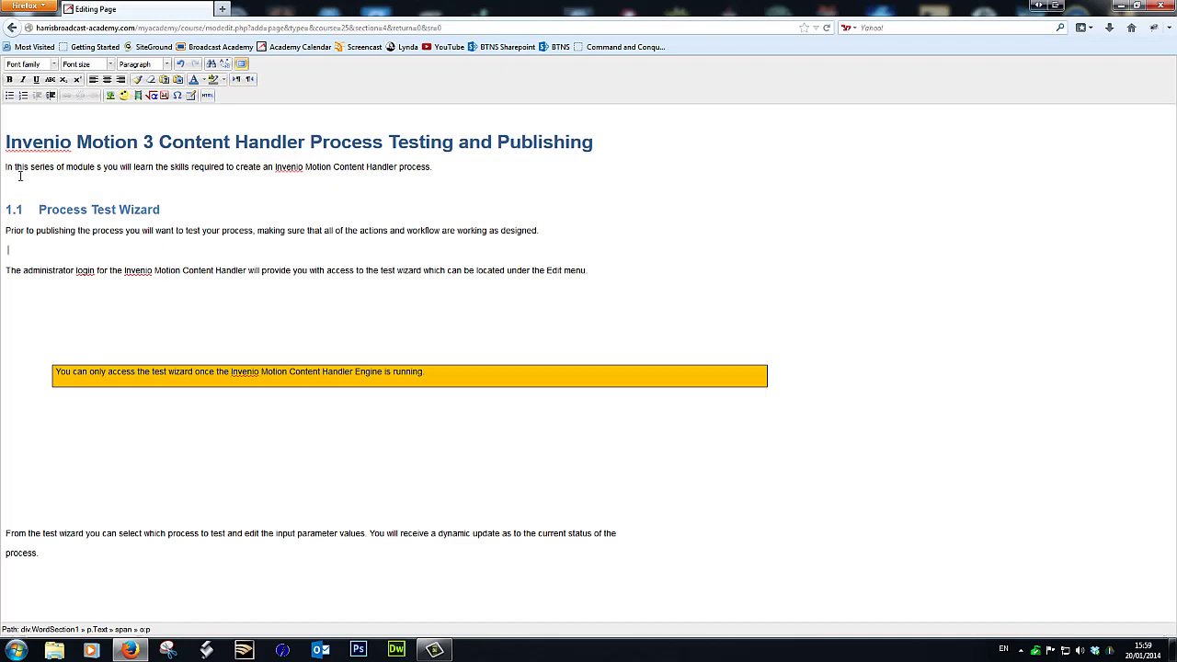
Indent the intro line and the two paragraphs under 1.1, and double-indent the From the test wizard paragraph
drag(6, 167, 452, 158)
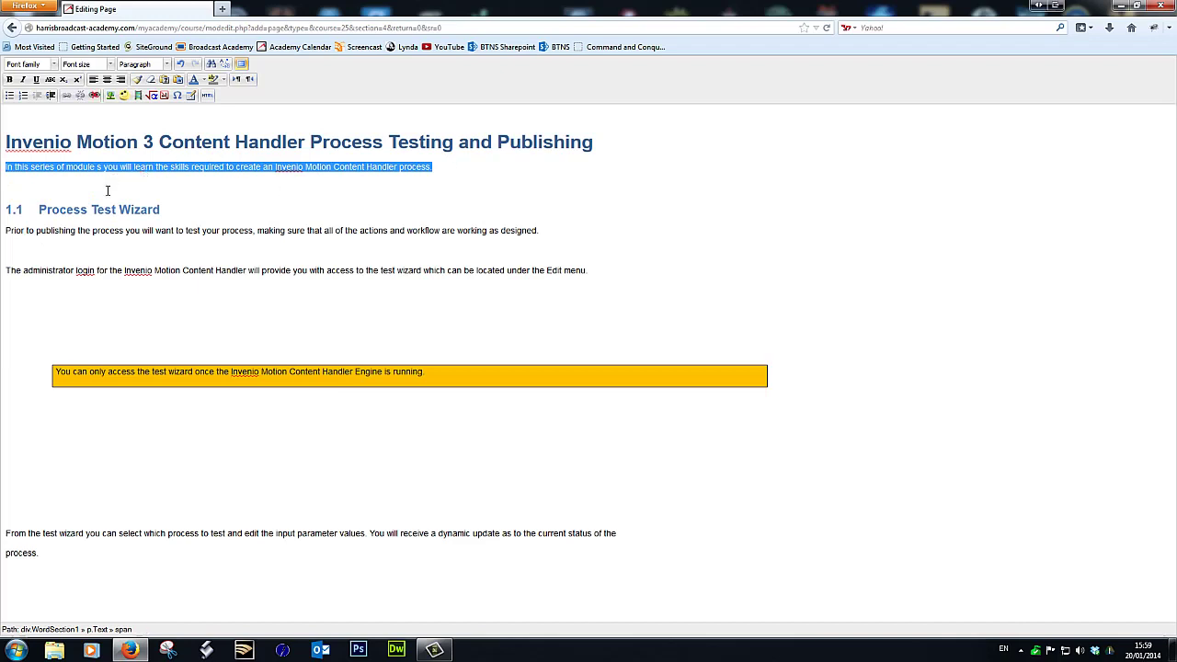
click(50, 96)
click(51, 95)
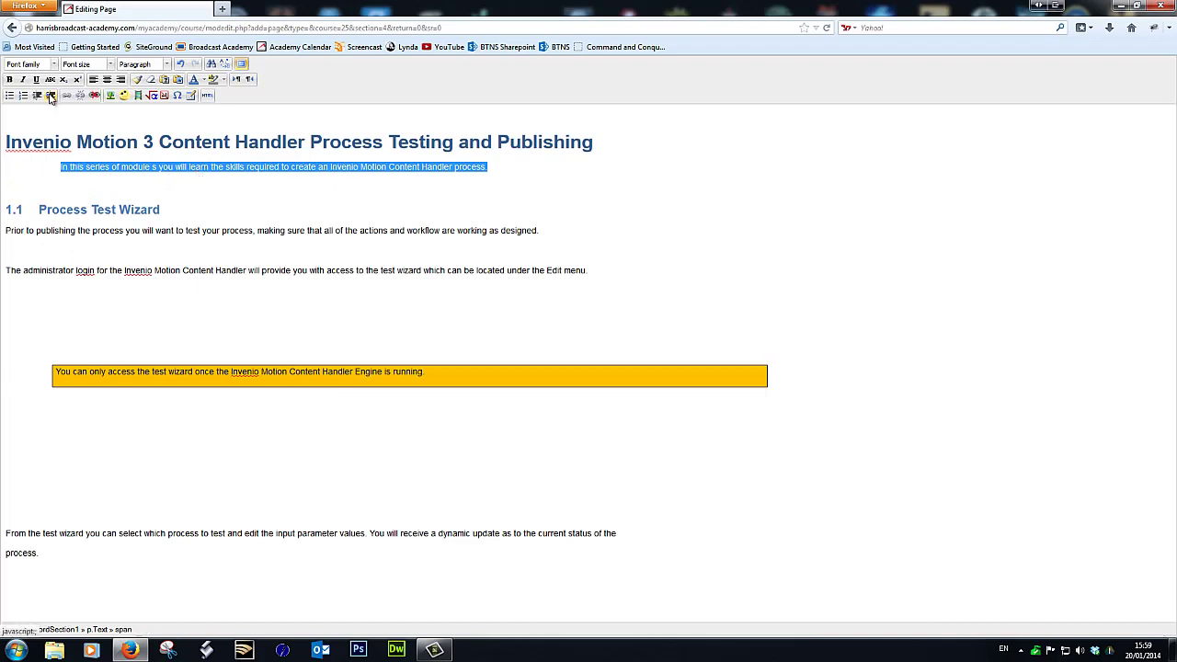
click(6, 230)
drag(7, 230, 567, 251)
click(51, 96)
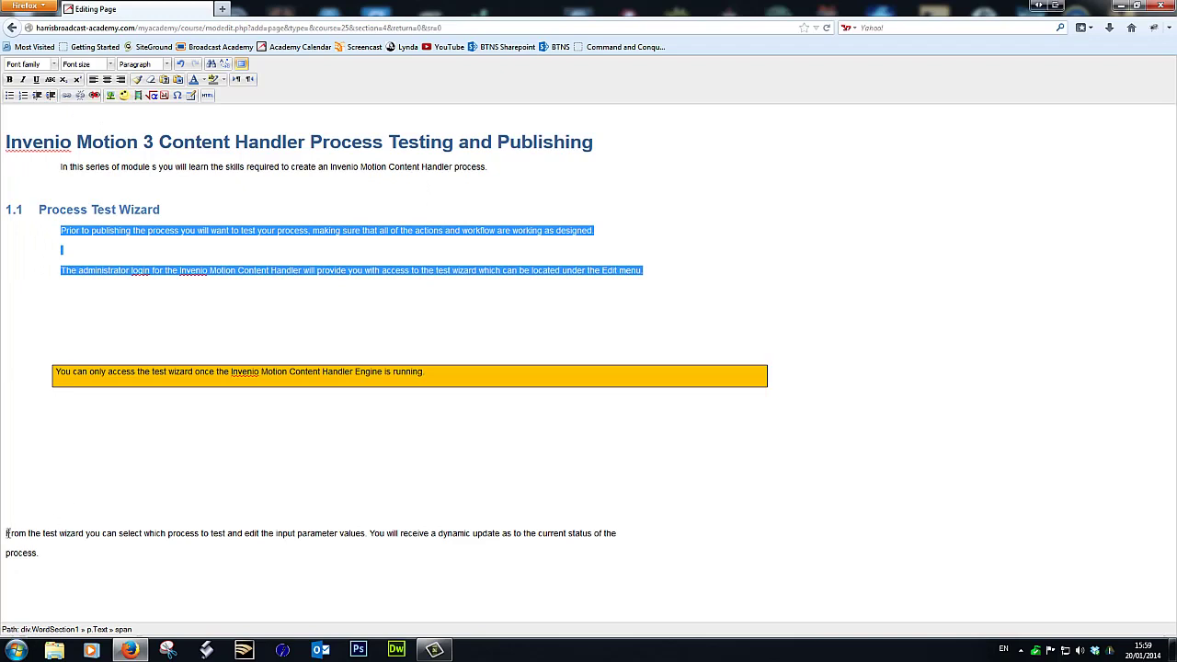
drag(5, 533, 40, 554)
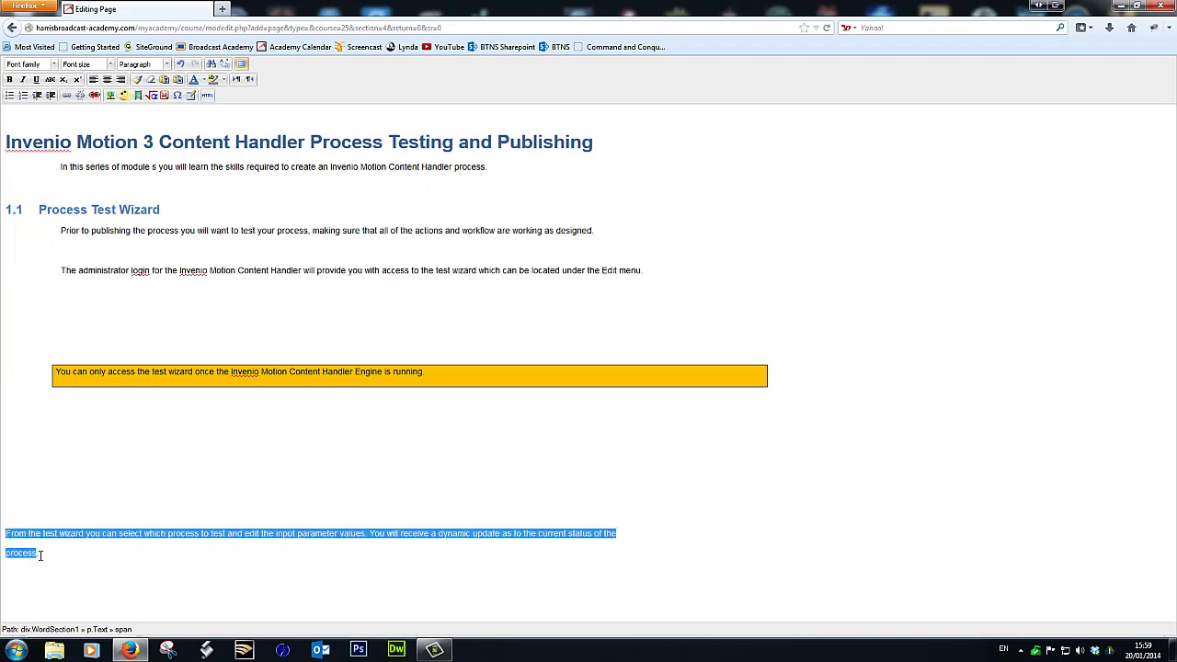
click(51, 96)
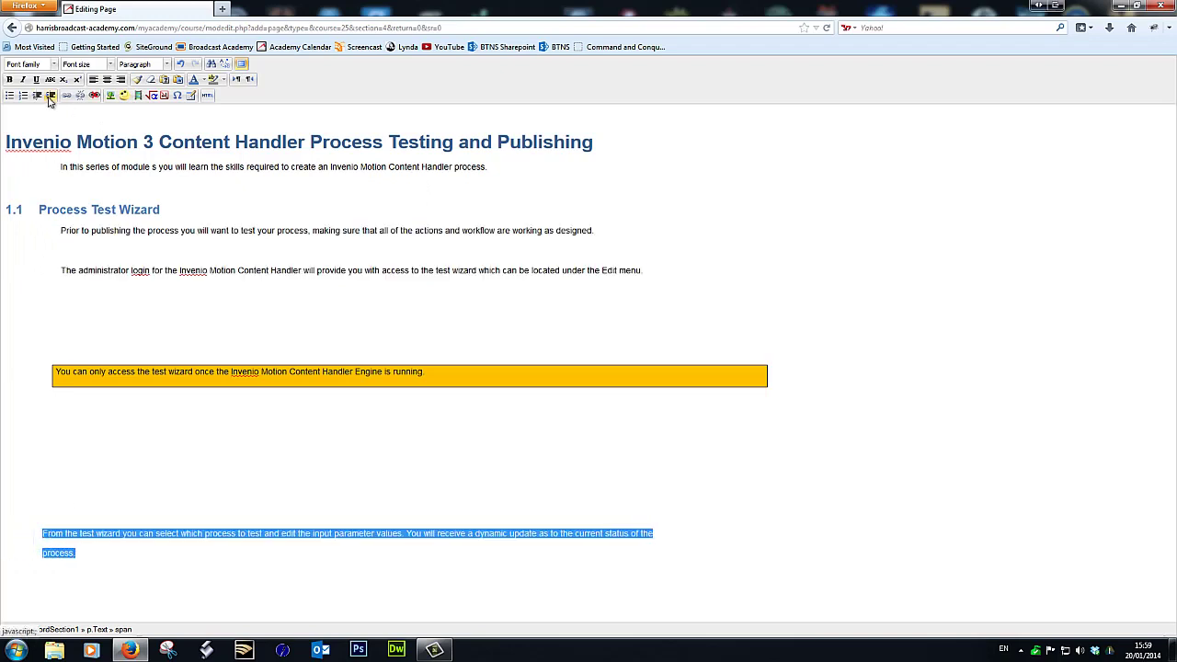
click(51, 96)
click(95, 447)
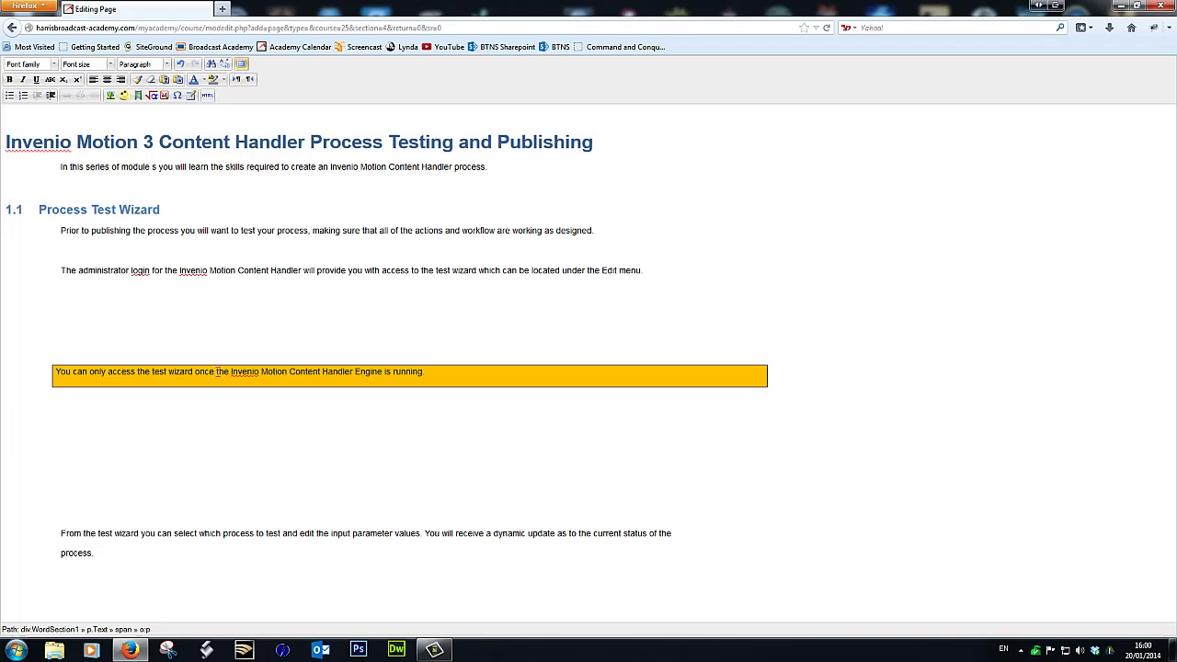
click(109, 495)
Save the TEST1 page, view it, then reopen its settings form for editing
click(242, 64)
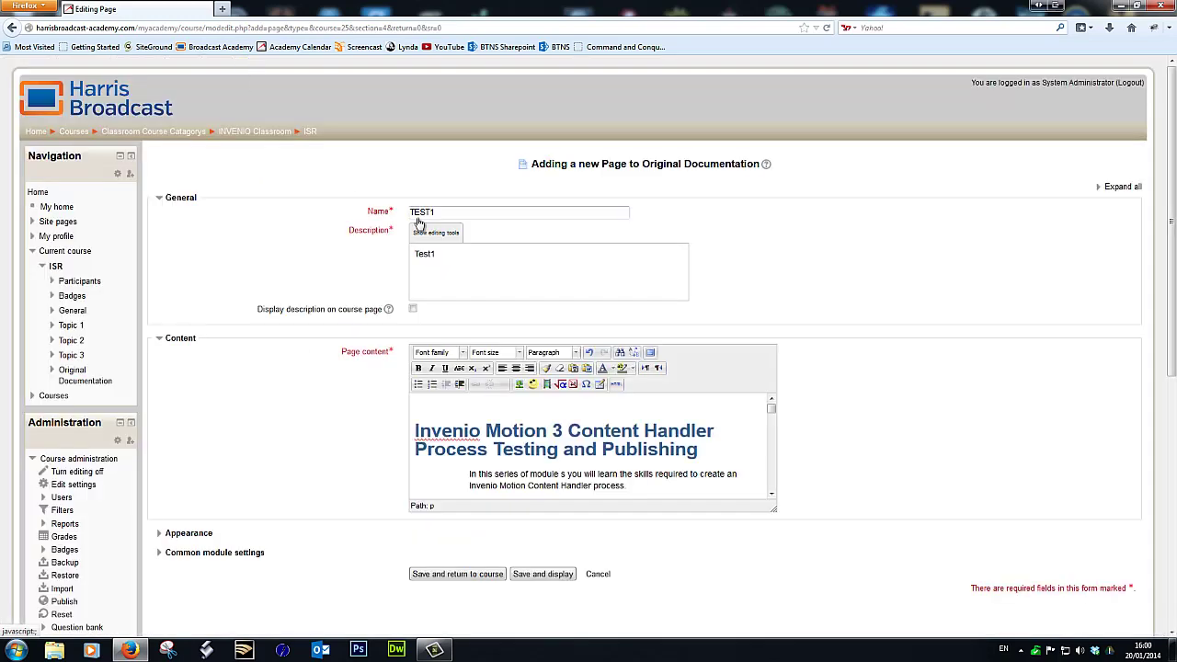
click(463, 575)
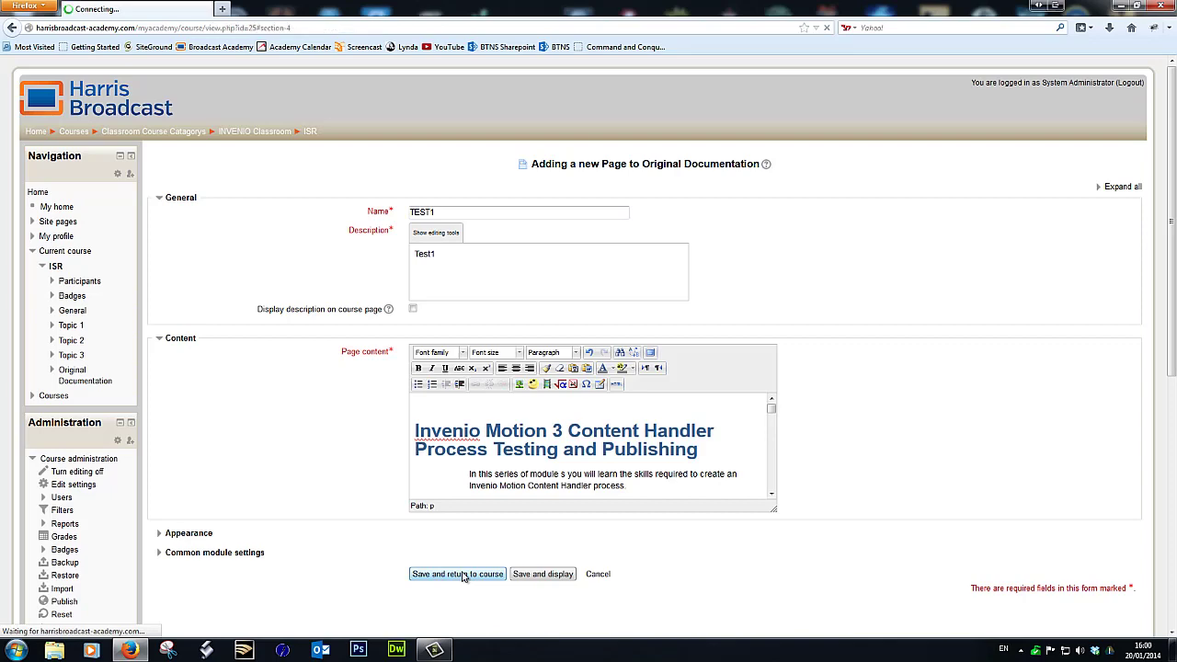
scroll(463, 575, down, 5)
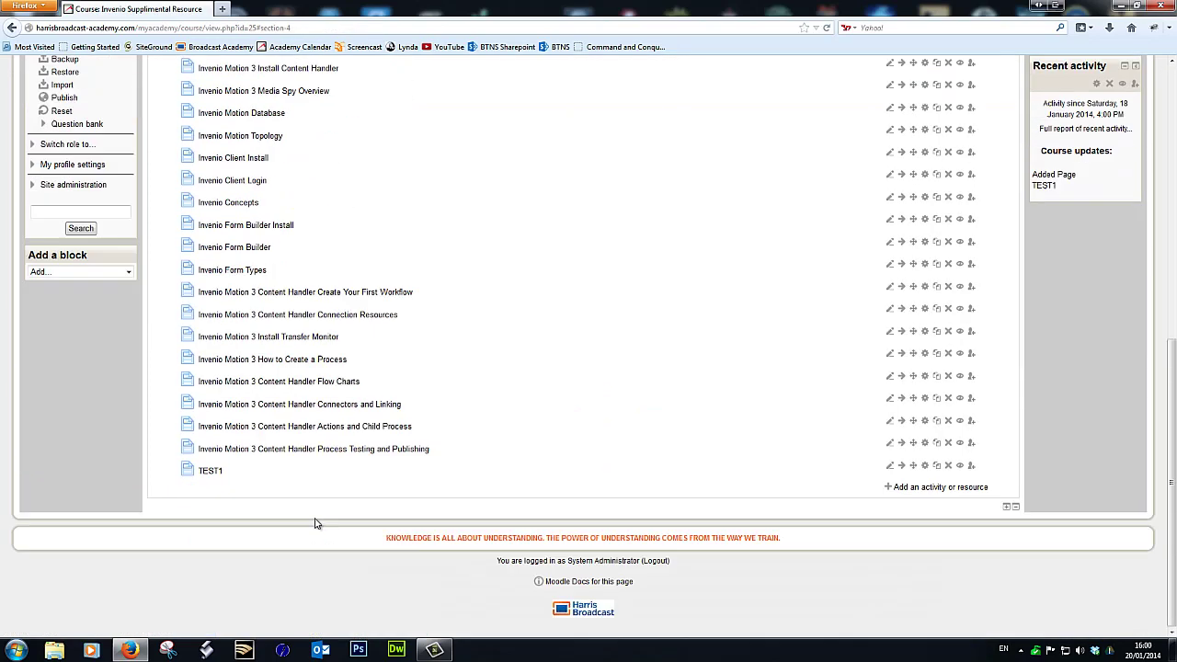
click(211, 472)
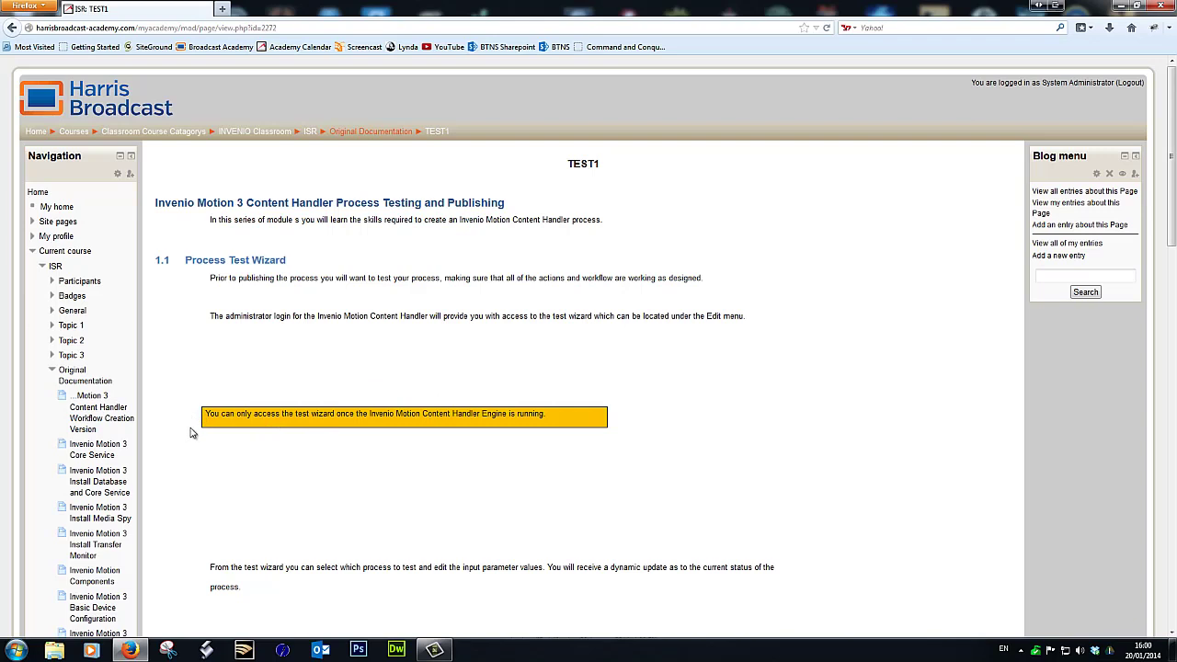
click(12, 31)
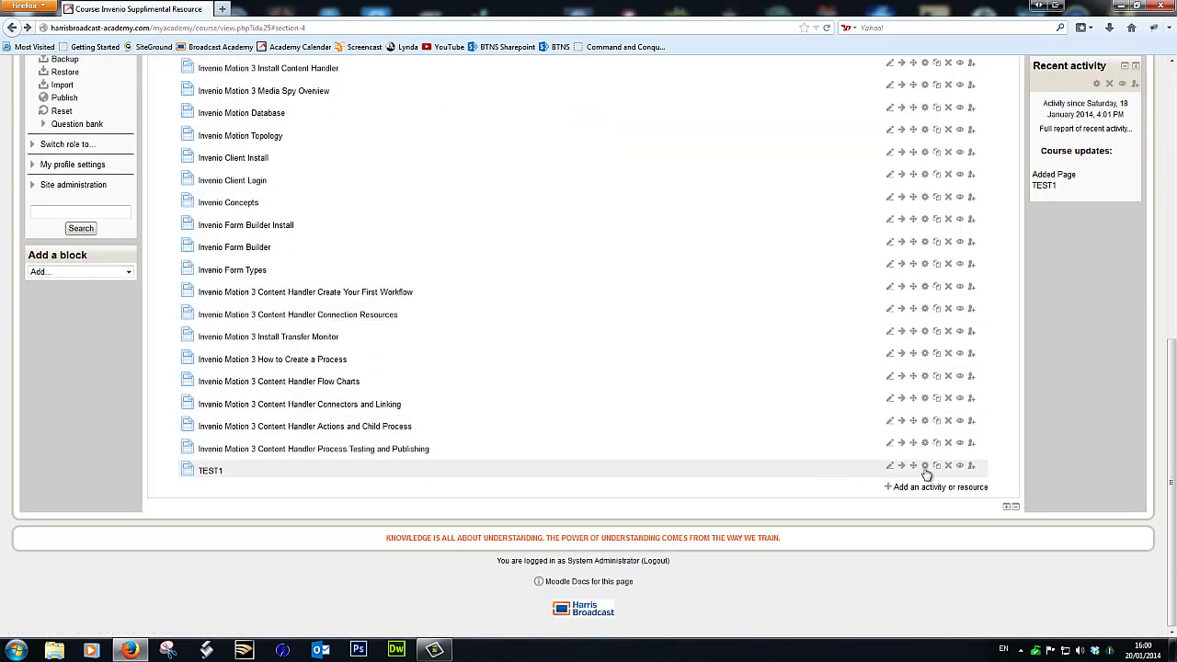
click(925, 467)
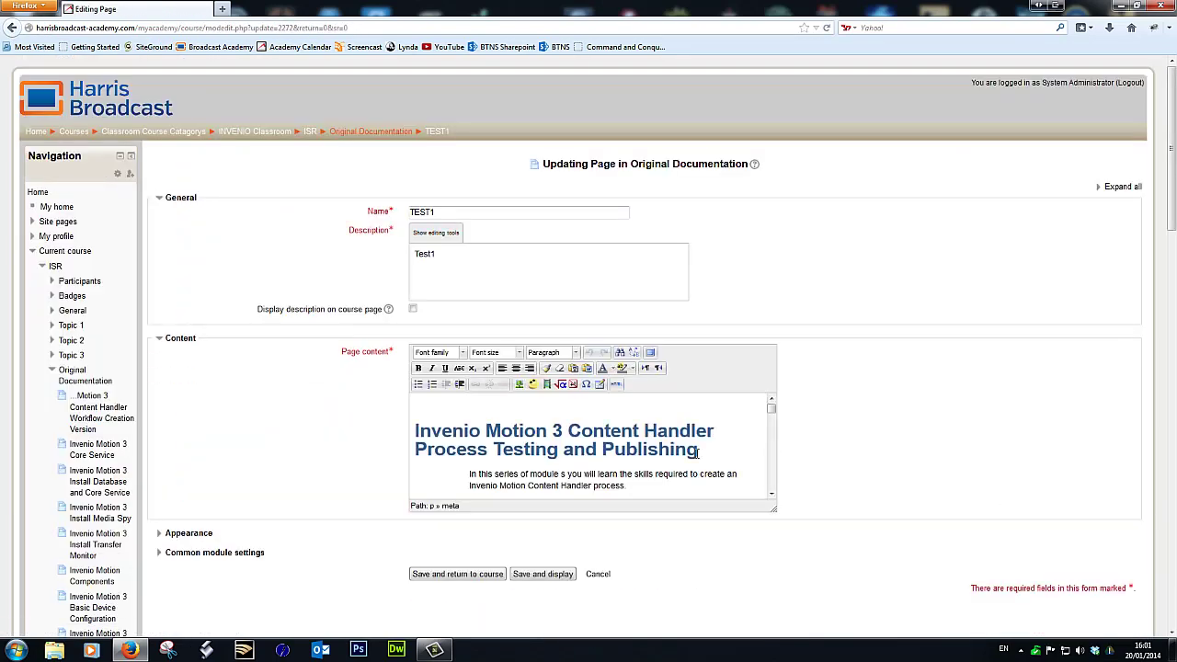
In the full-screen editor, insert a 2-column, 1-row table just below the orange note box
click(651, 352)
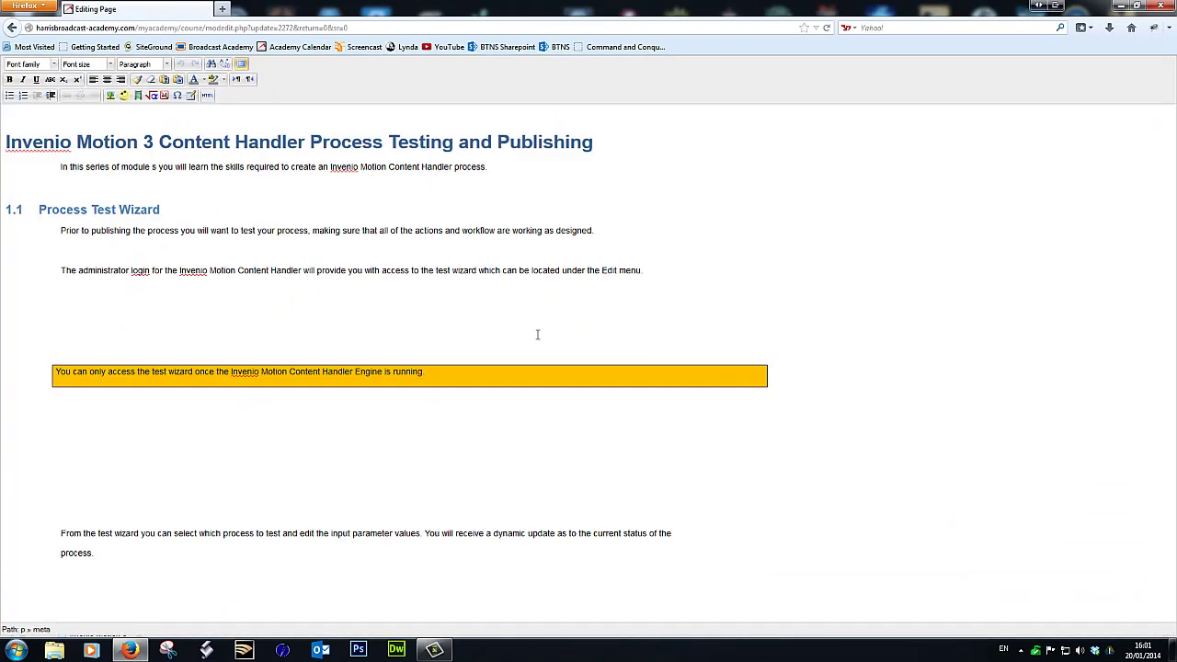
click(76, 390)
click(12, 416)
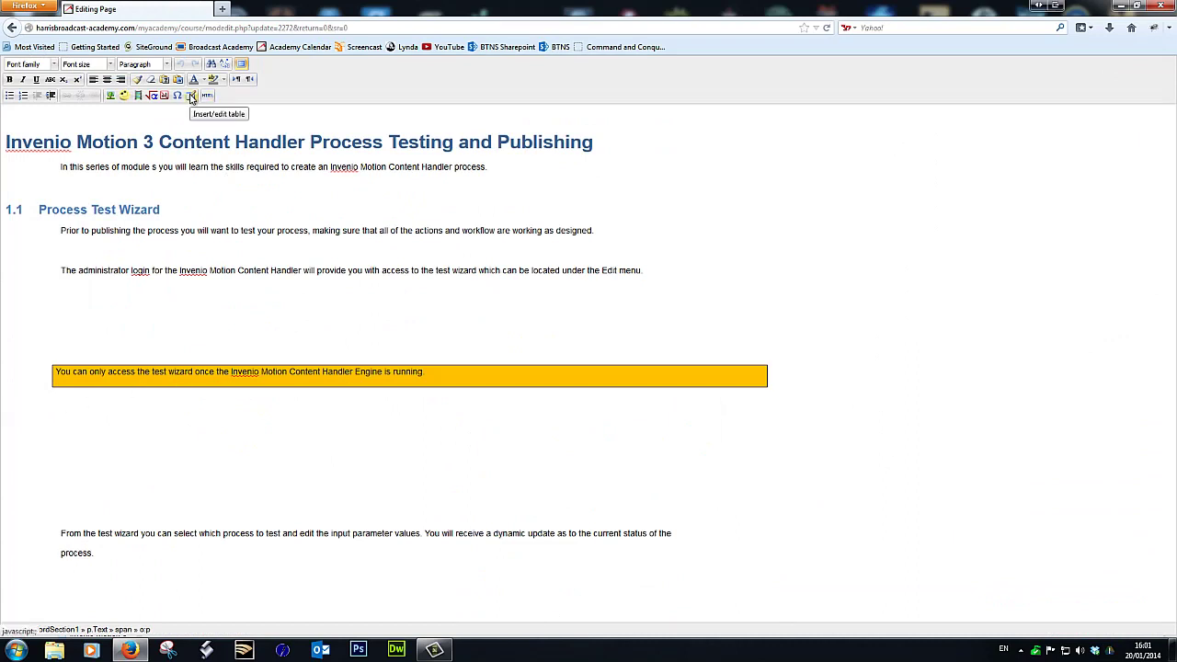
click(192, 98)
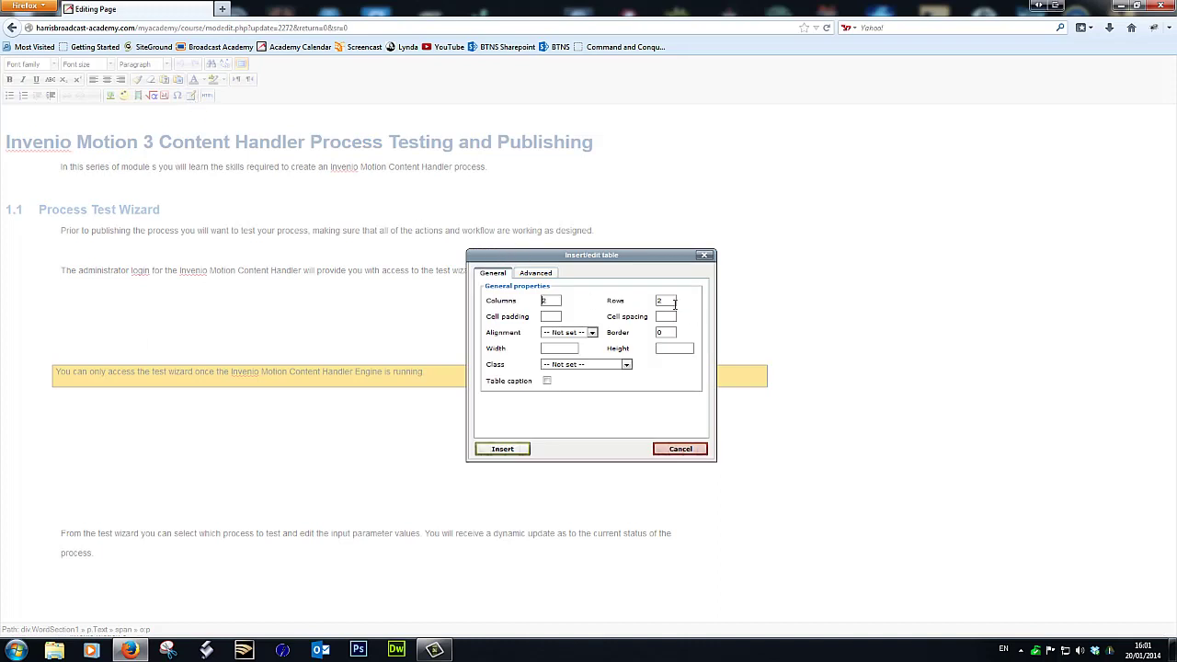
double_click(672, 302)
text(1)
click(511, 448)
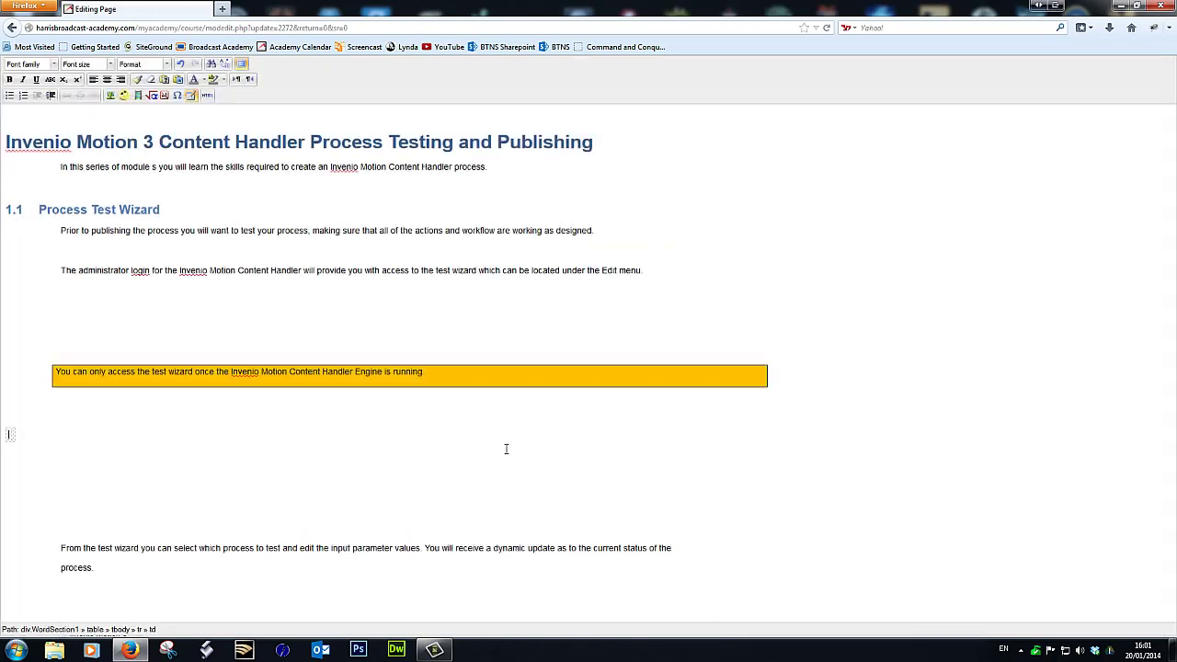
Copy the note sentence from the orange box and paste it into the new table cell
click(31, 451)
click(36, 444)
drag(433, 373, 53, 372)
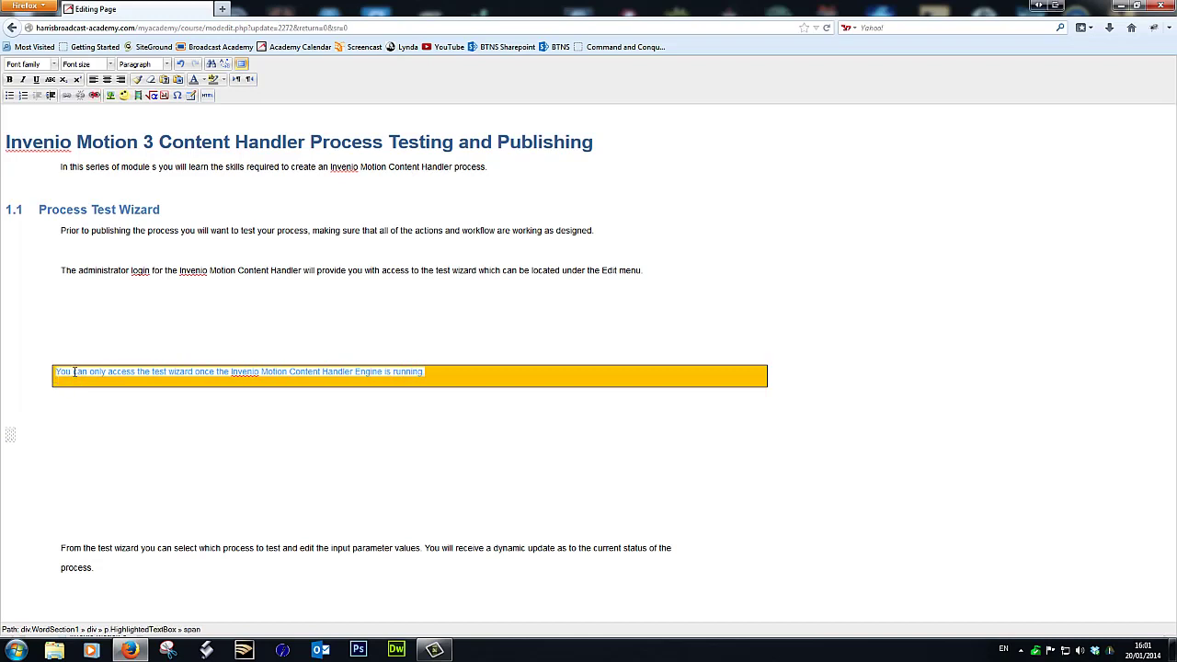
right_click(74, 371)
click(97, 391)
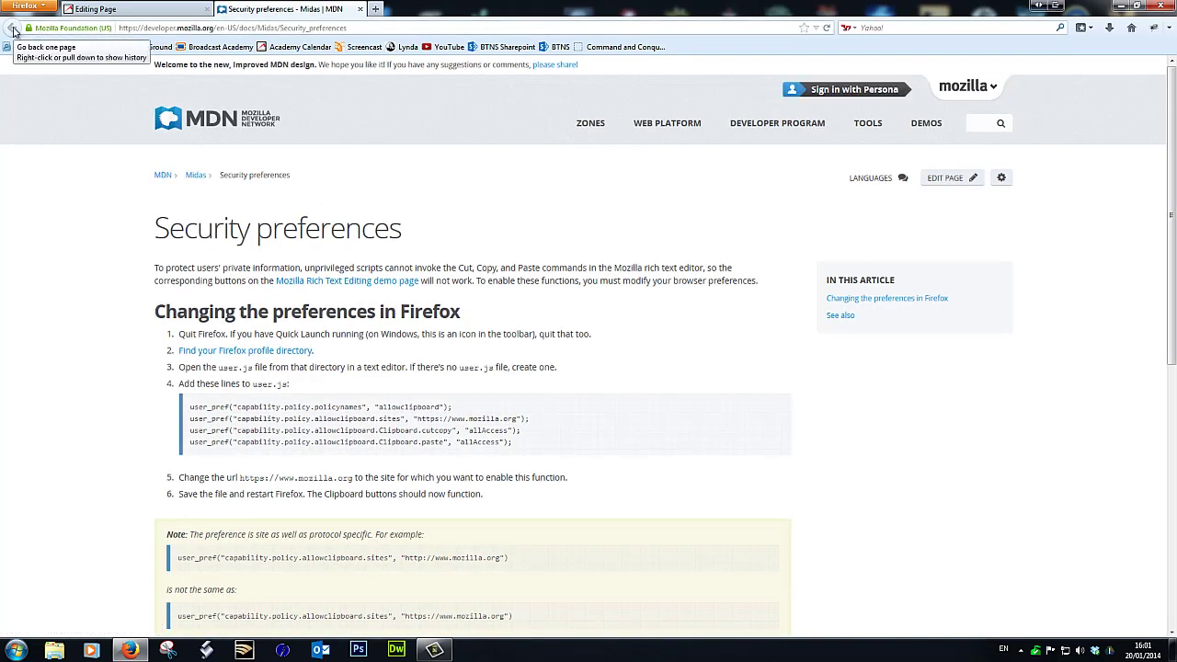
click(115, 11)
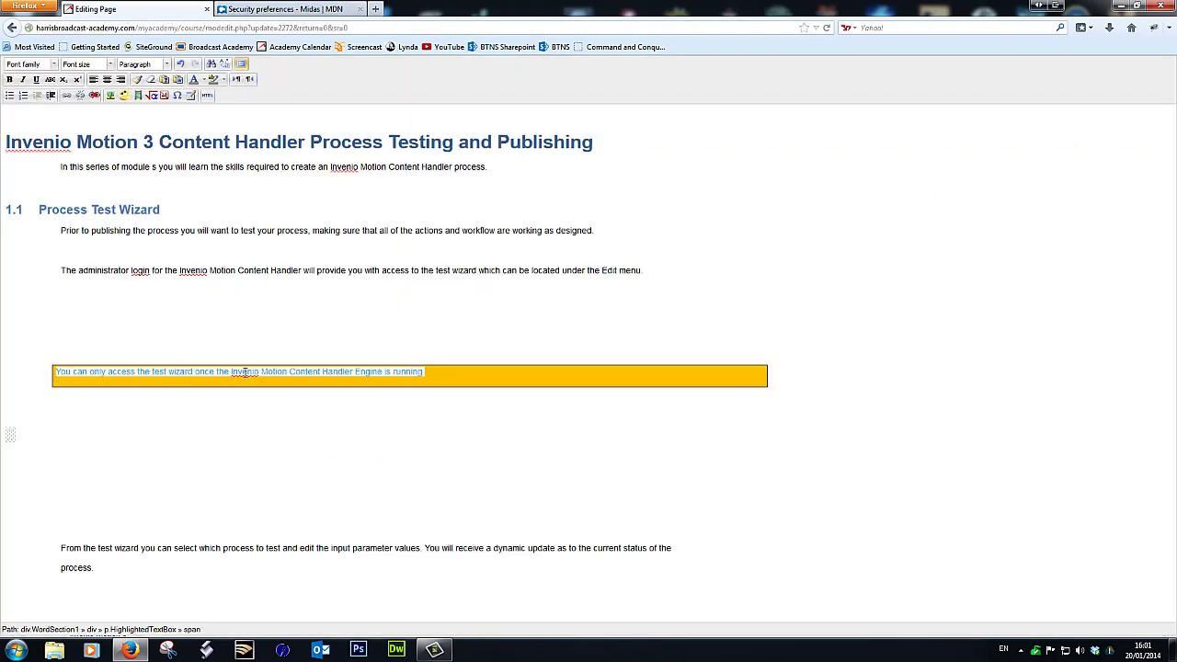
click(129, 400)
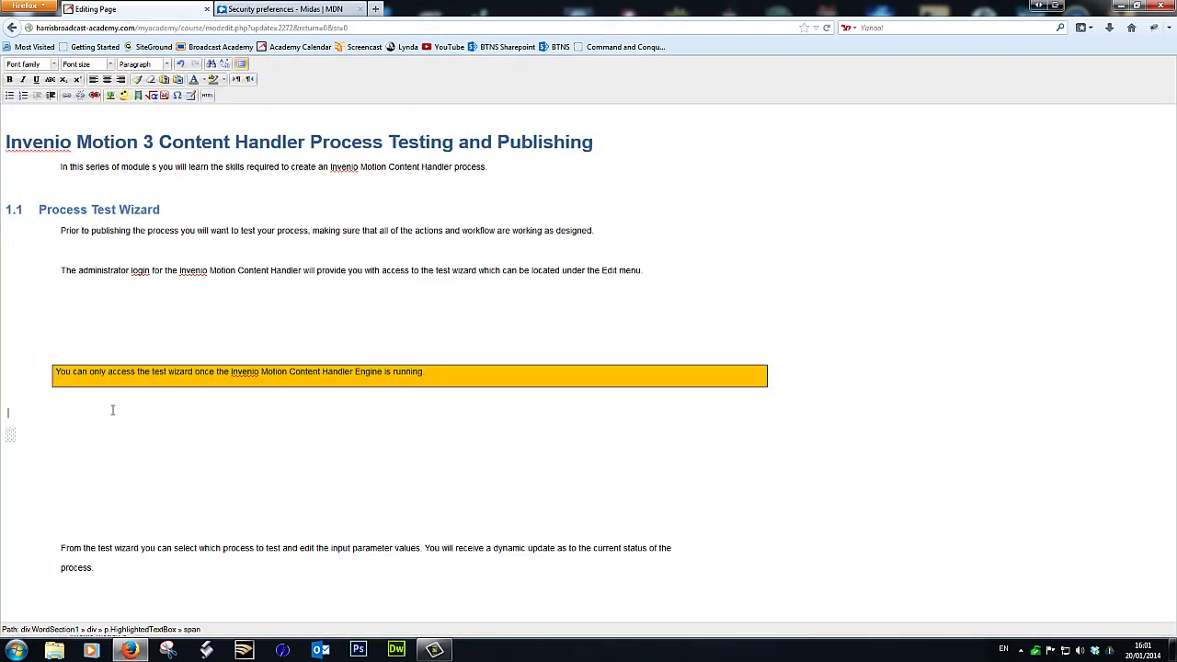
click(24, 449)
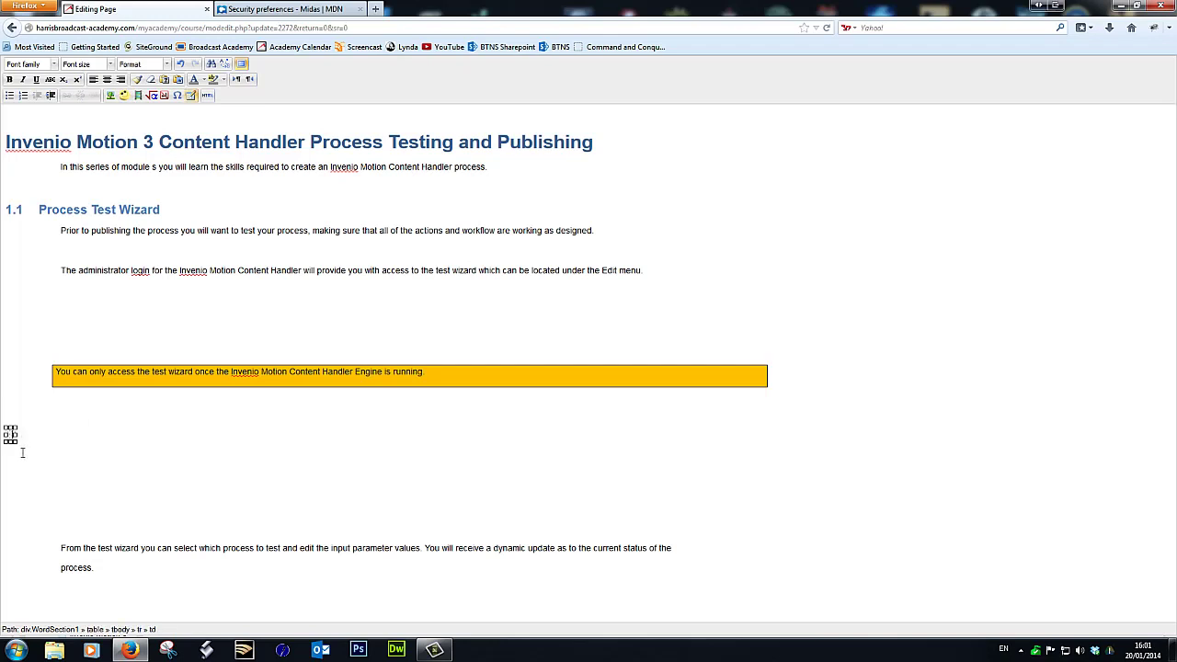
key(ctrl+v)
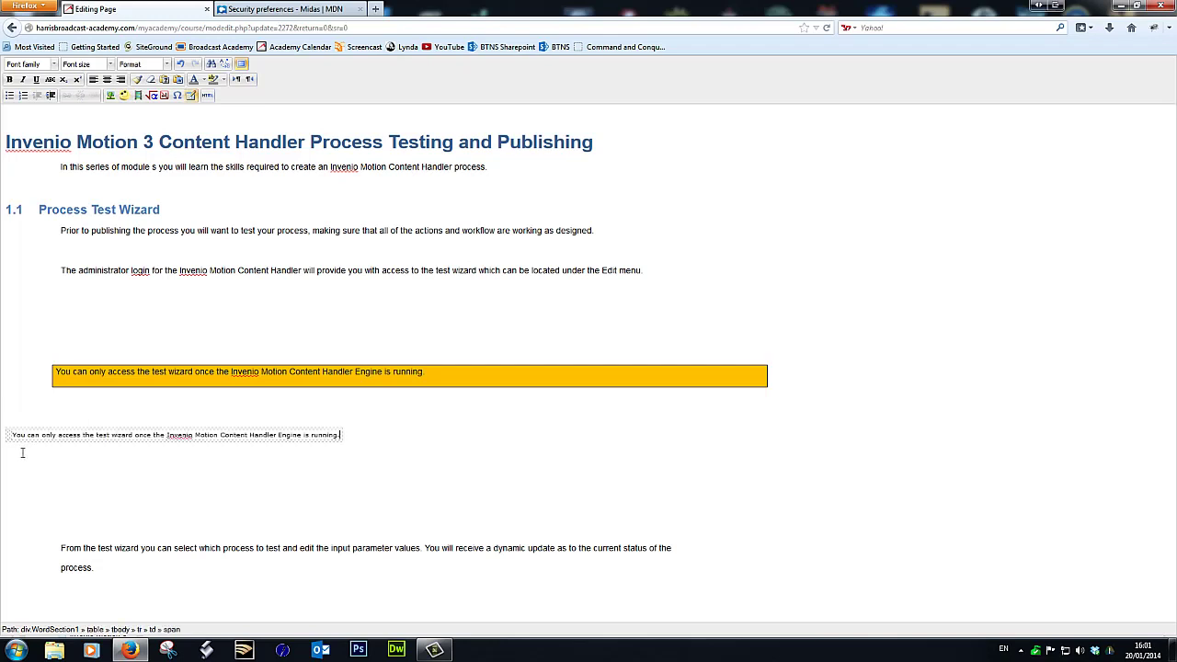
Delete the original sentence, the empty orange box and the leftover blank lines
drag(442, 373, 37, 375)
key(Delete)
key(BackSpace)
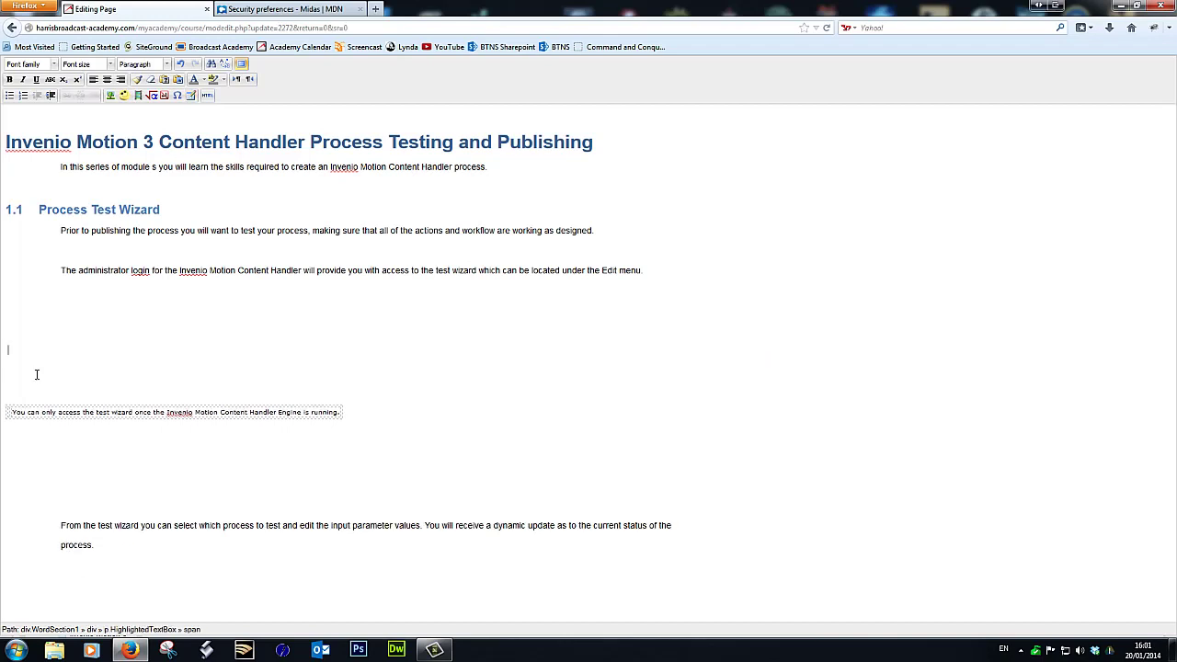
key(BackSpace)
key(BackSpace)
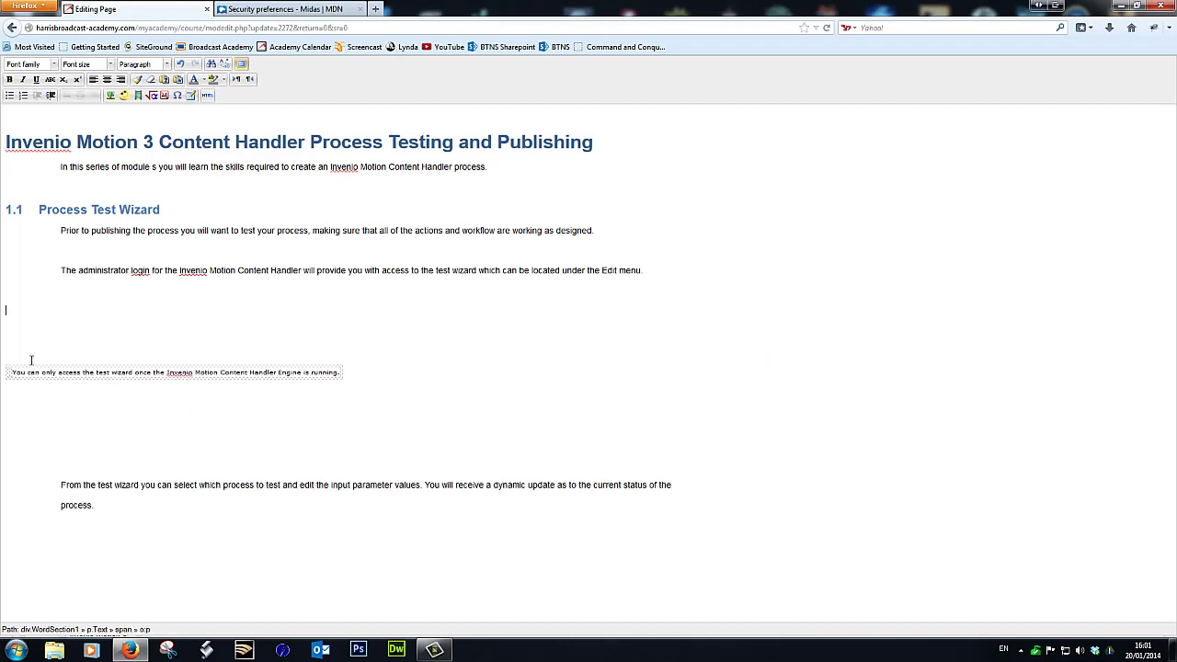
key(BackSpace)
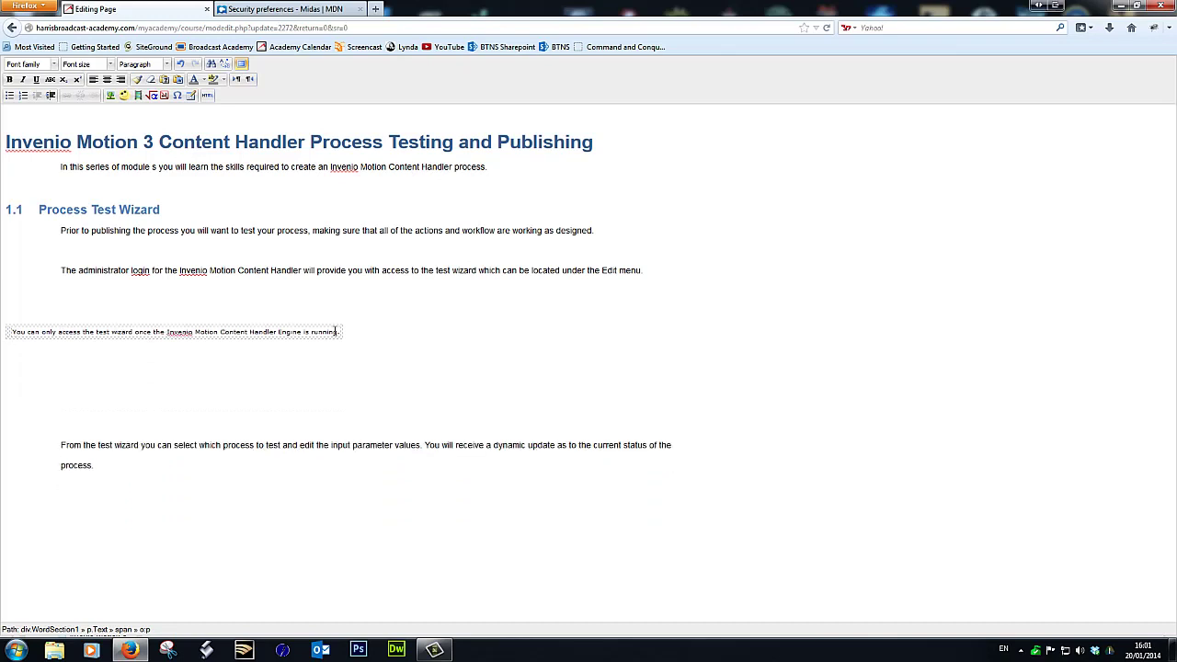
Set the note sentence in the table cell to 12pt font size
drag(337, 332, 11, 333)
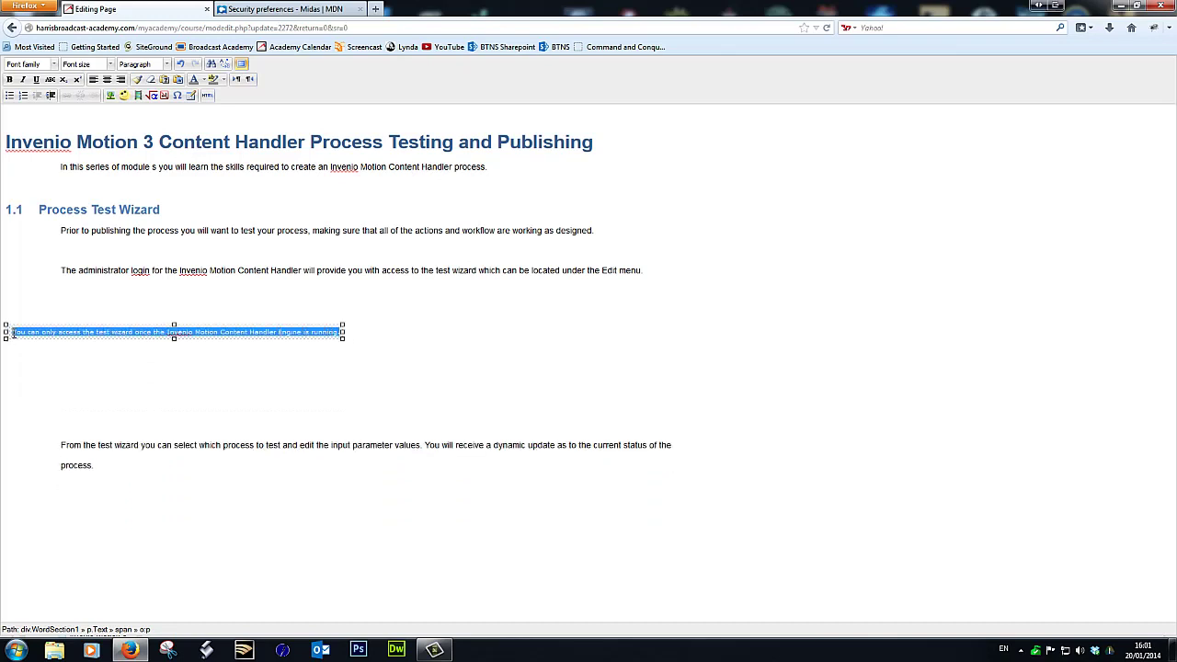
click(109, 64)
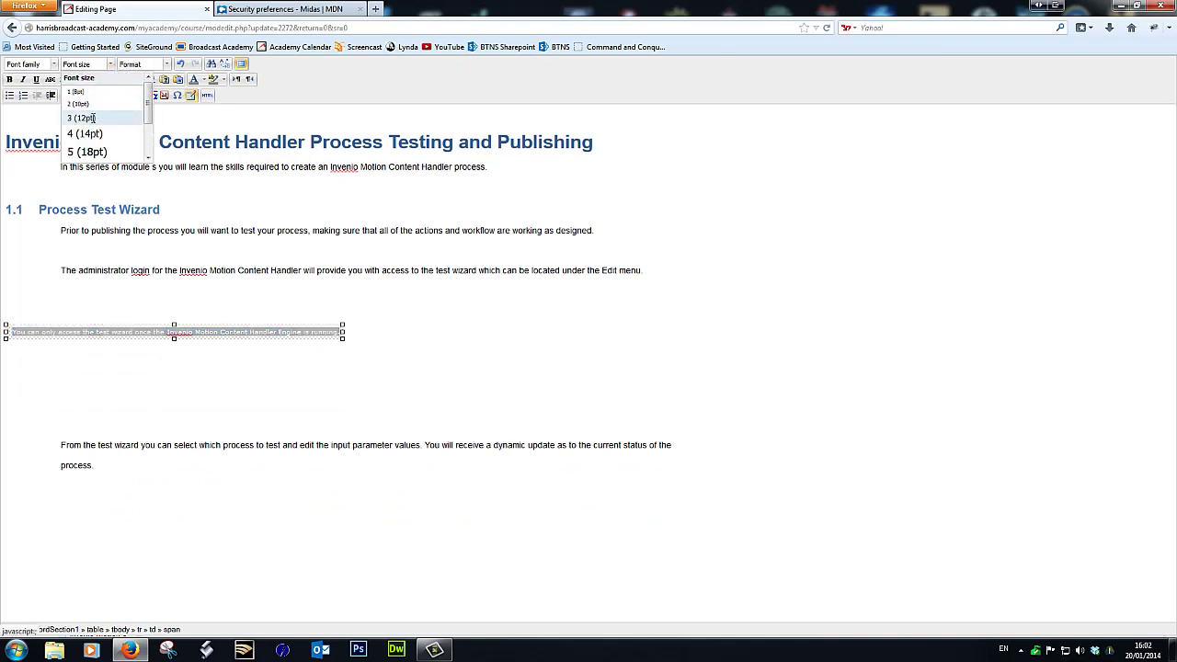
click(93, 118)
click(126, 370)
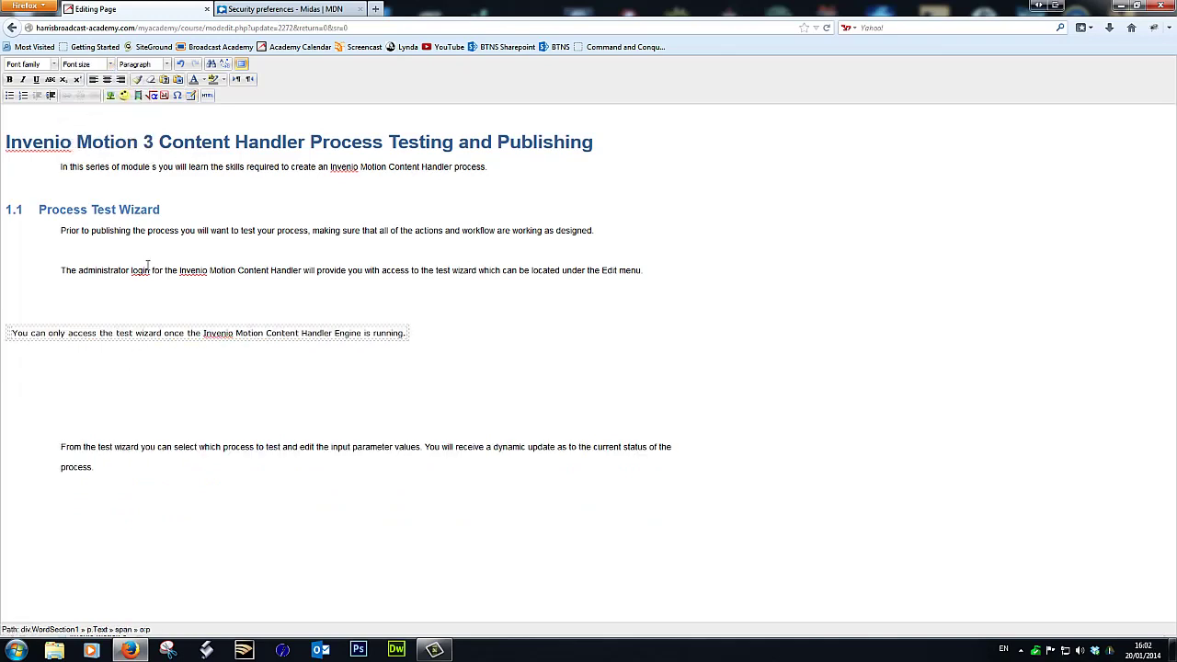
click(8, 331)
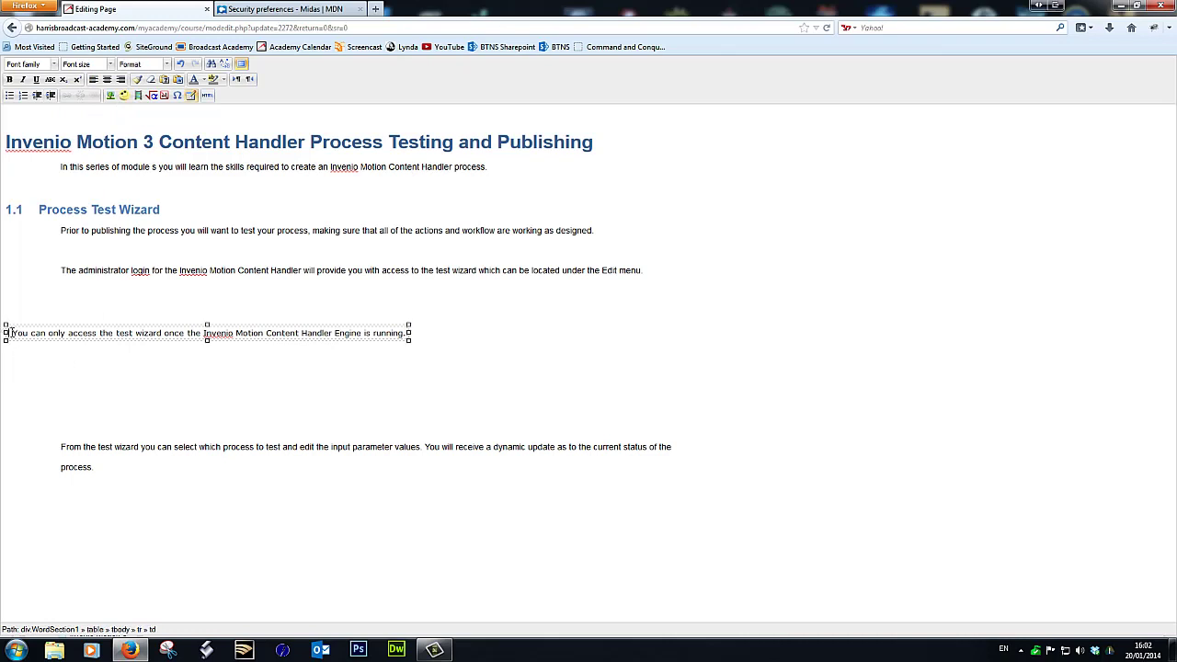
In Core FTP LE, connect to the hosting site and browse to the doc_graphics Icons folder holding note.png
click(285, 651)
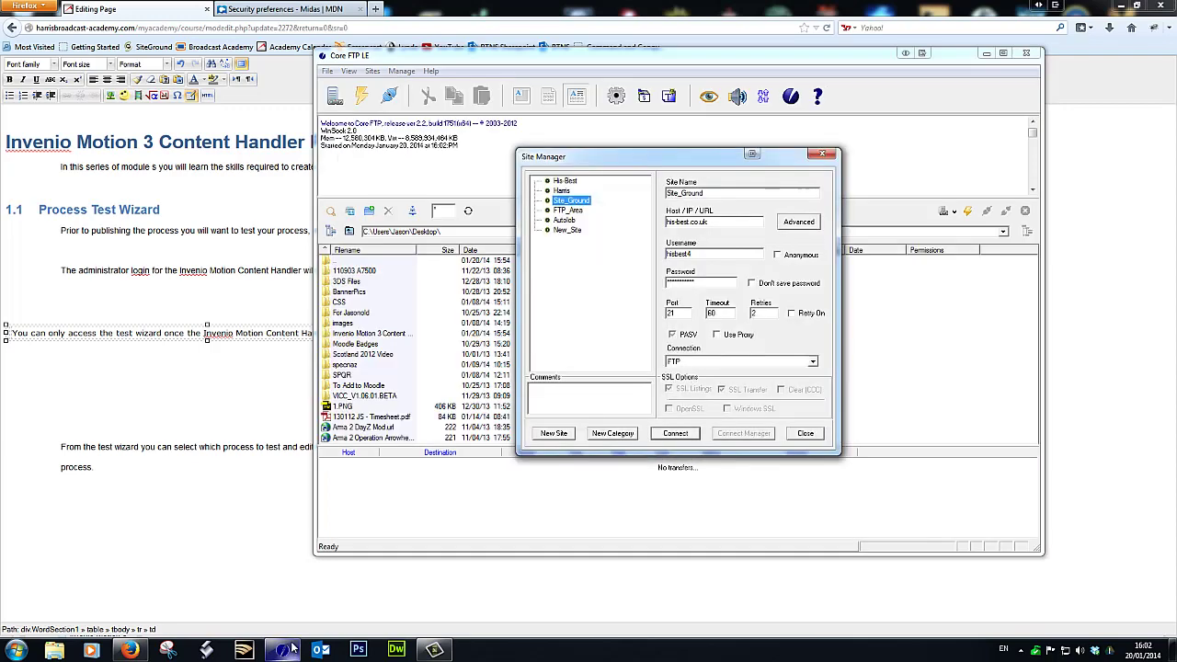
click(676, 433)
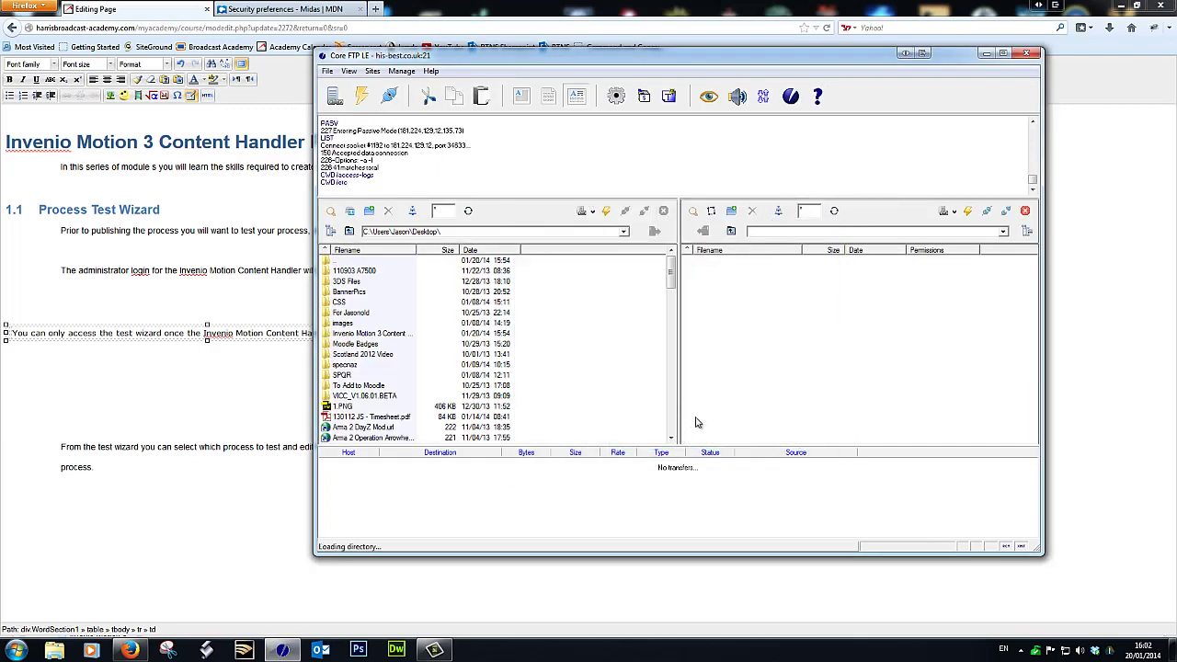
scroll(1035, 327, down, 1)
scroll(1035, 327, down, 5)
double_click(702, 359)
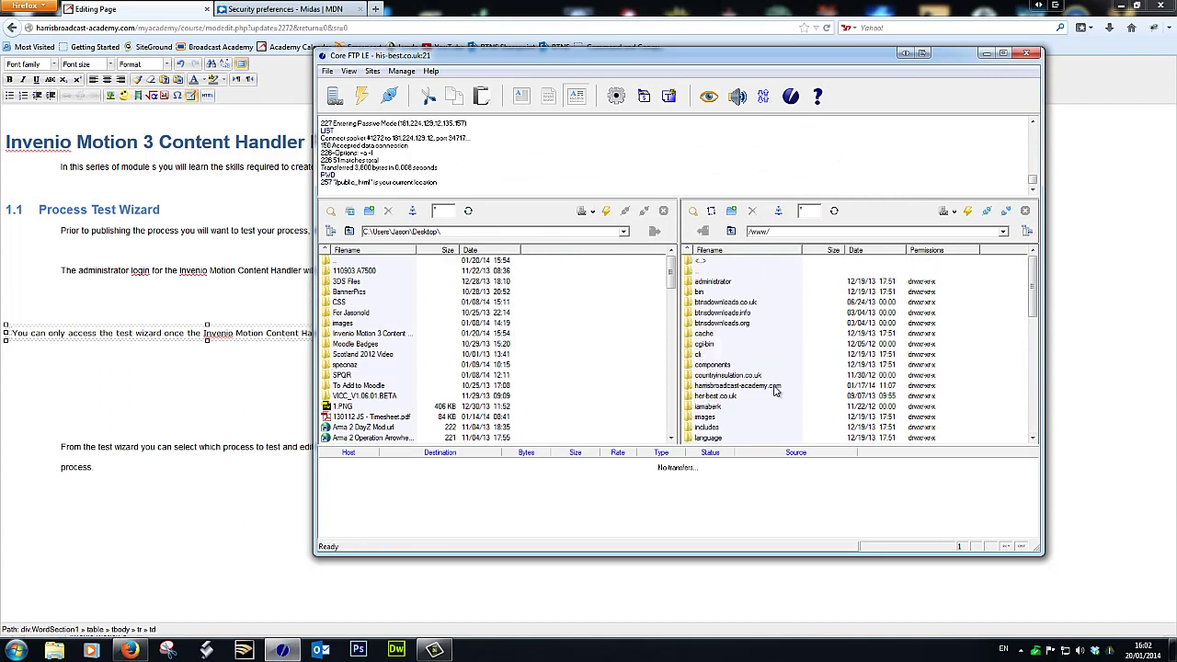
double_click(725, 386)
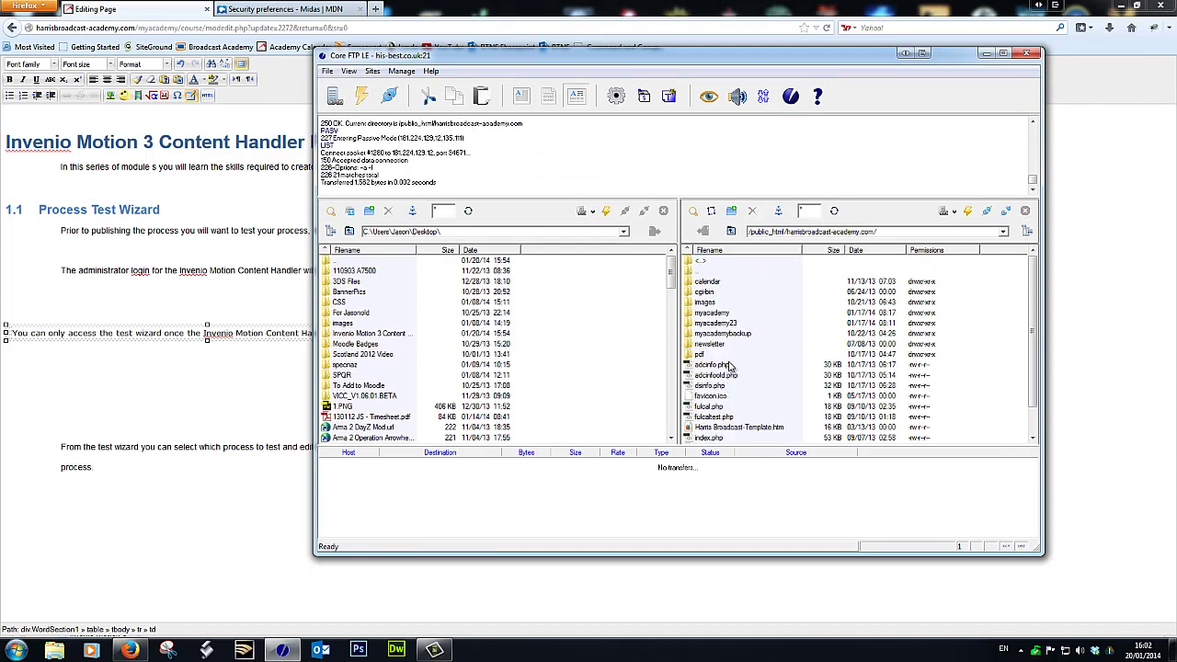
double_click(716, 313)
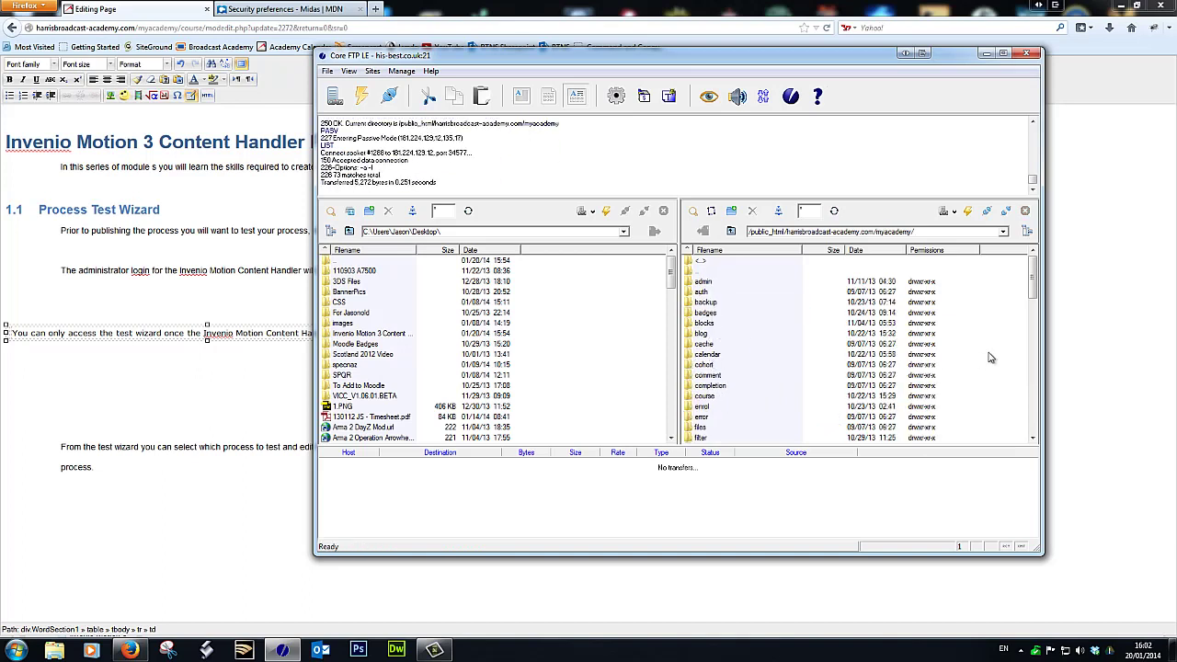
drag(1032, 291, 1032, 315)
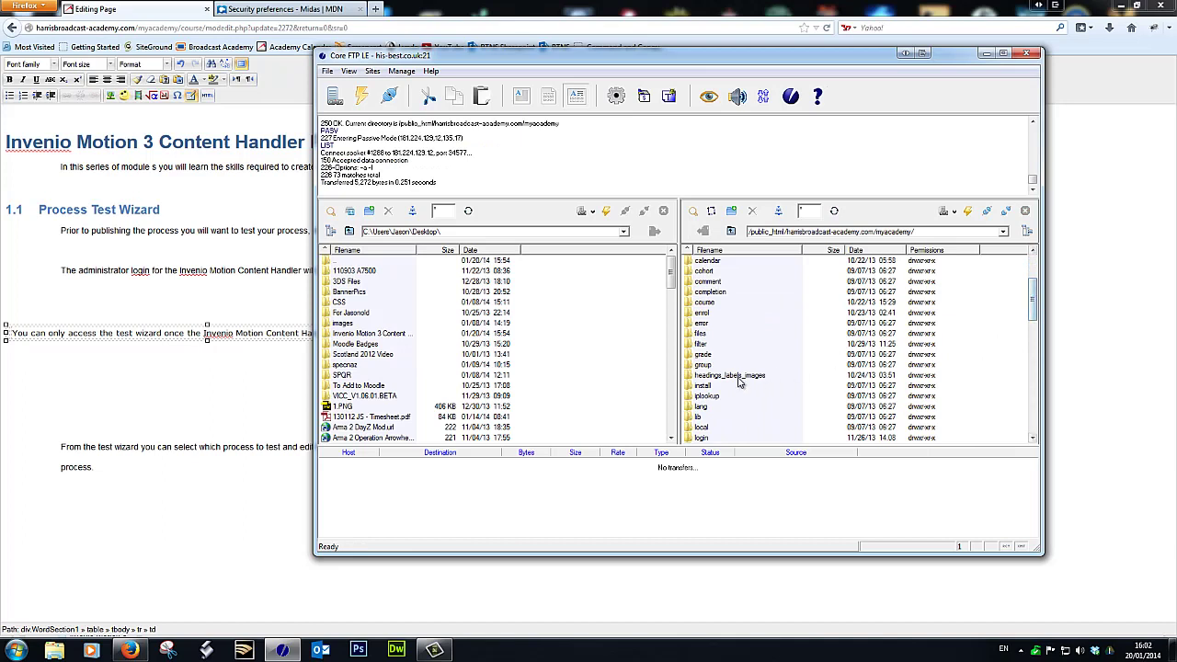
double_click(738, 377)
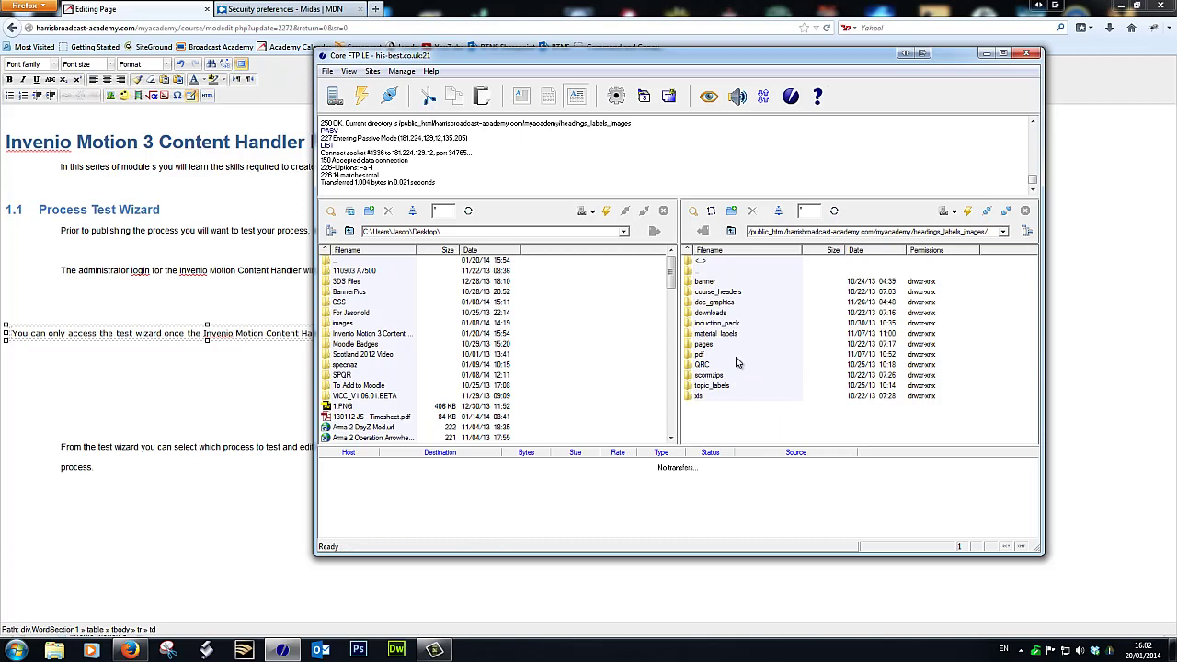
double_click(718, 303)
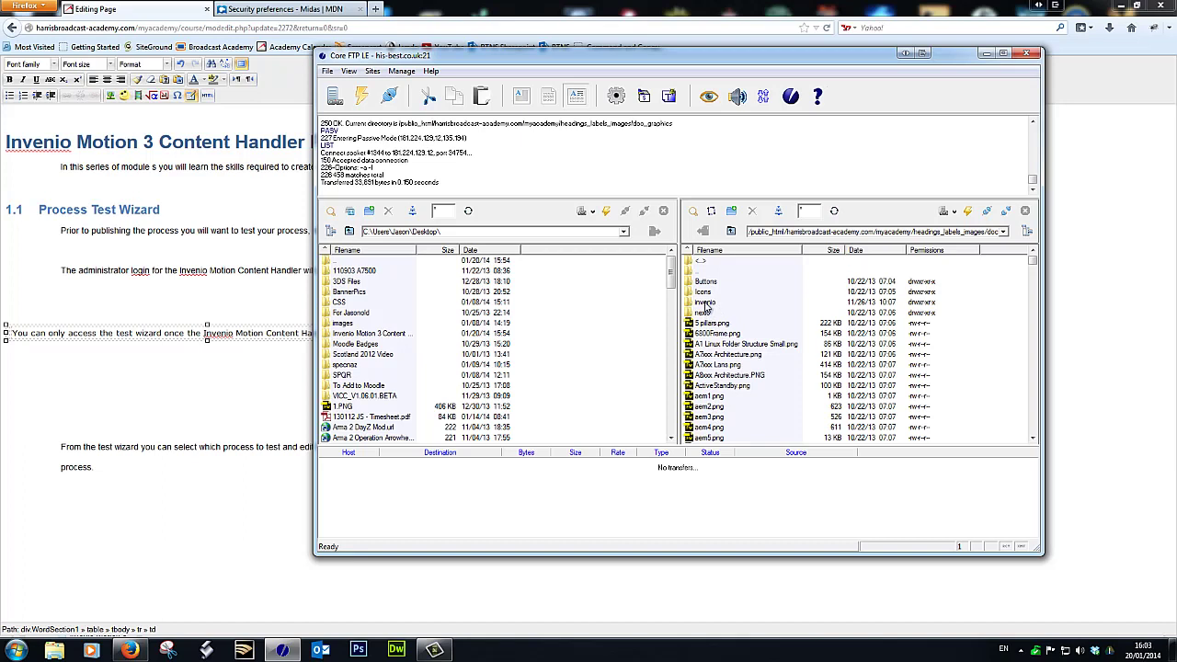
double_click(706, 303)
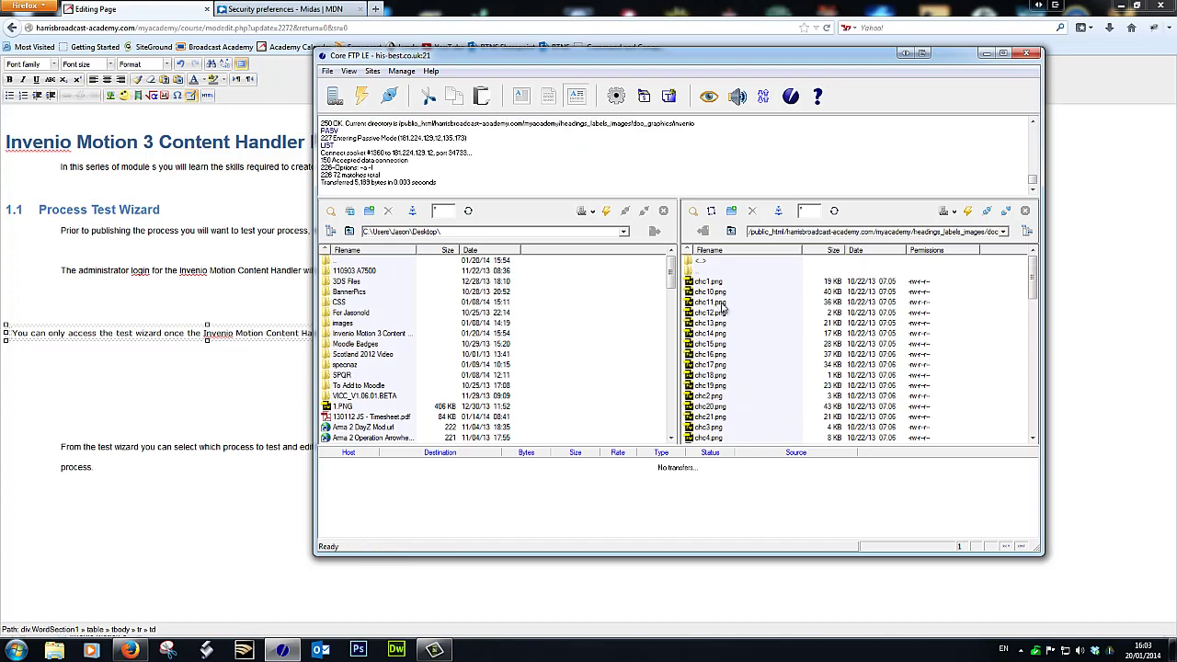
click(731, 232)
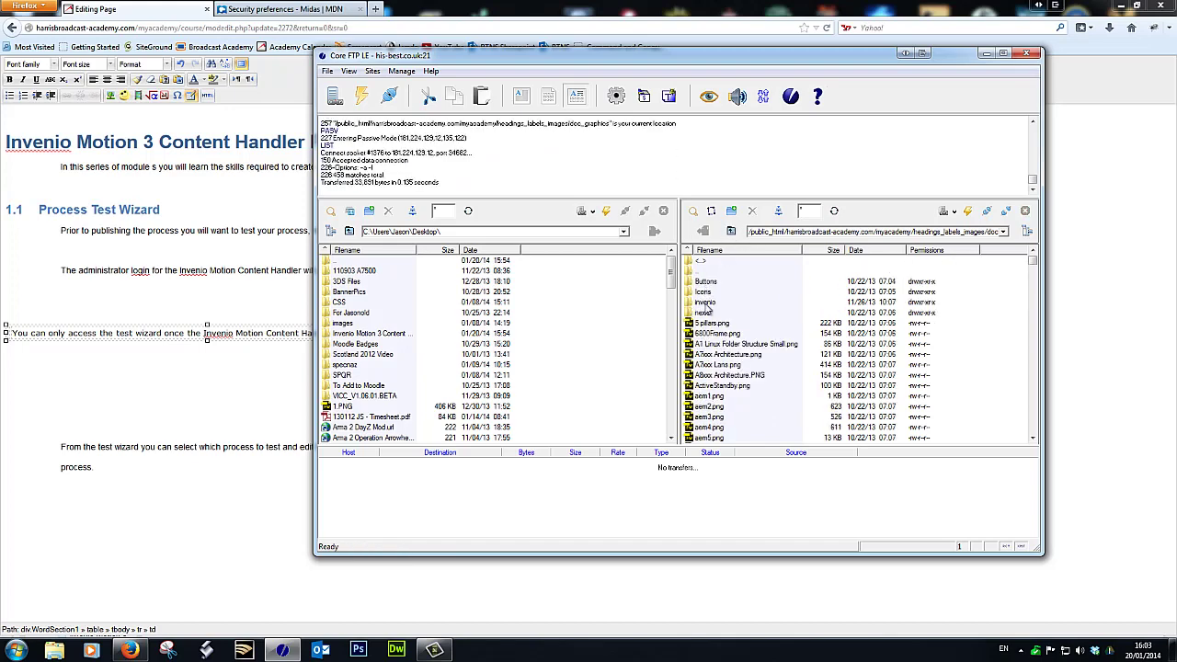
double_click(703, 292)
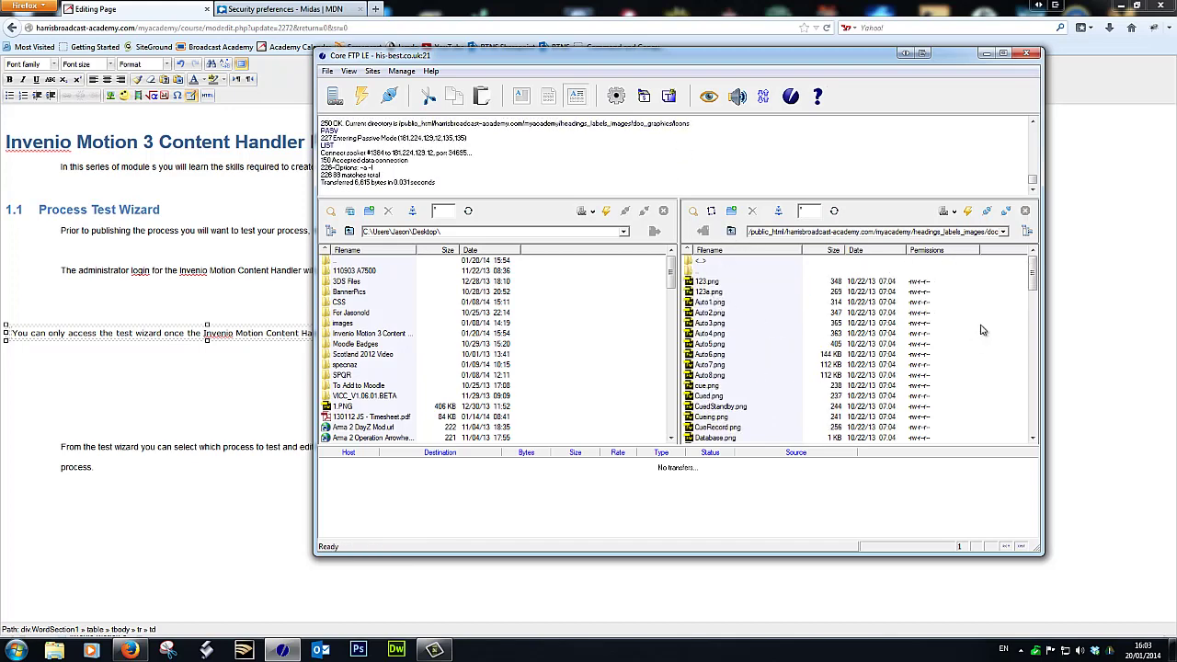
drag(1032, 282, 1042, 379)
click(705, 335)
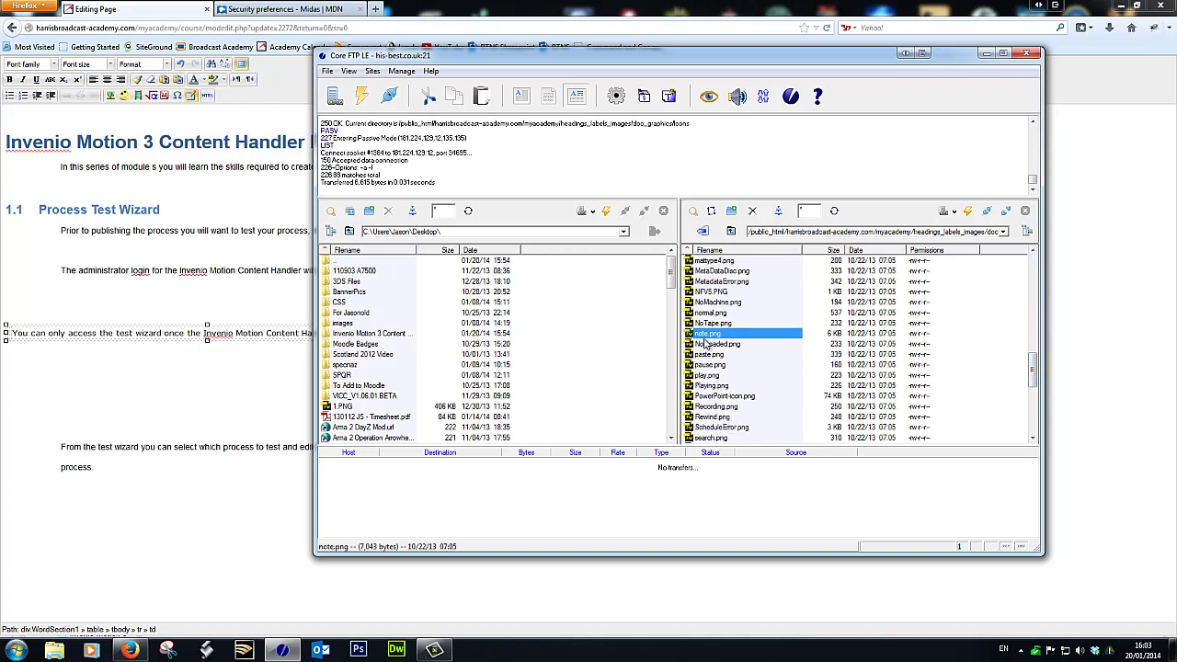
Copy the remote icons folder path and return to the Moodle page editor
double_click(786, 231)
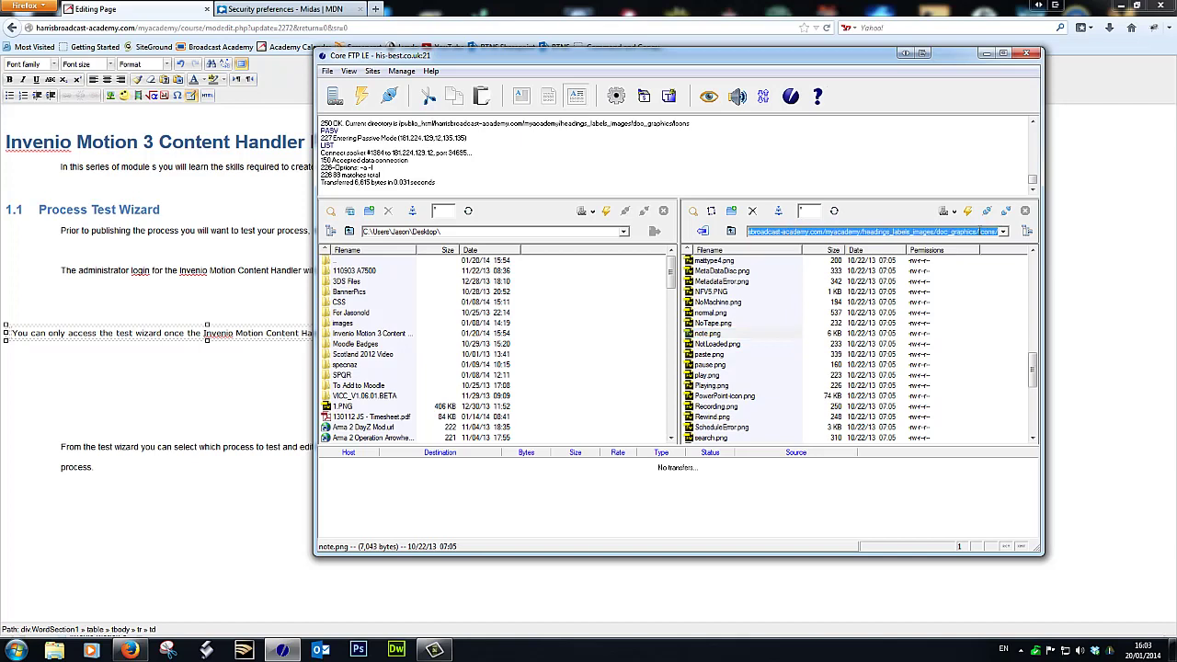
click(999, 231)
drag(998, 231, 786, 233)
right_click(786, 230)
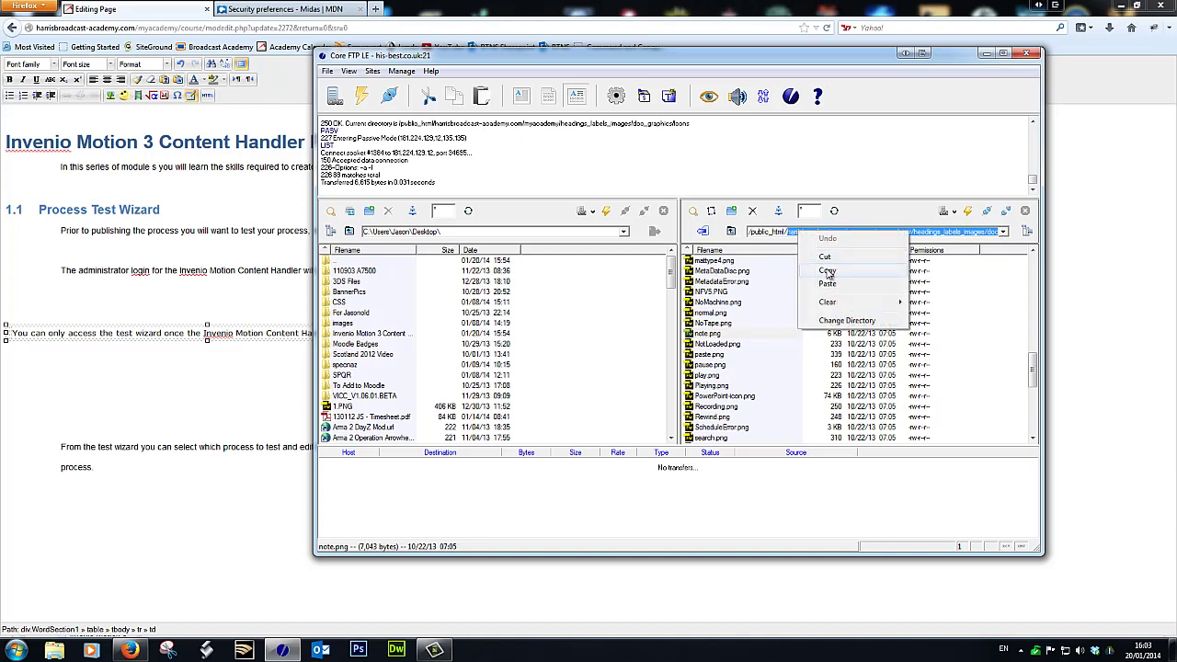
click(832, 271)
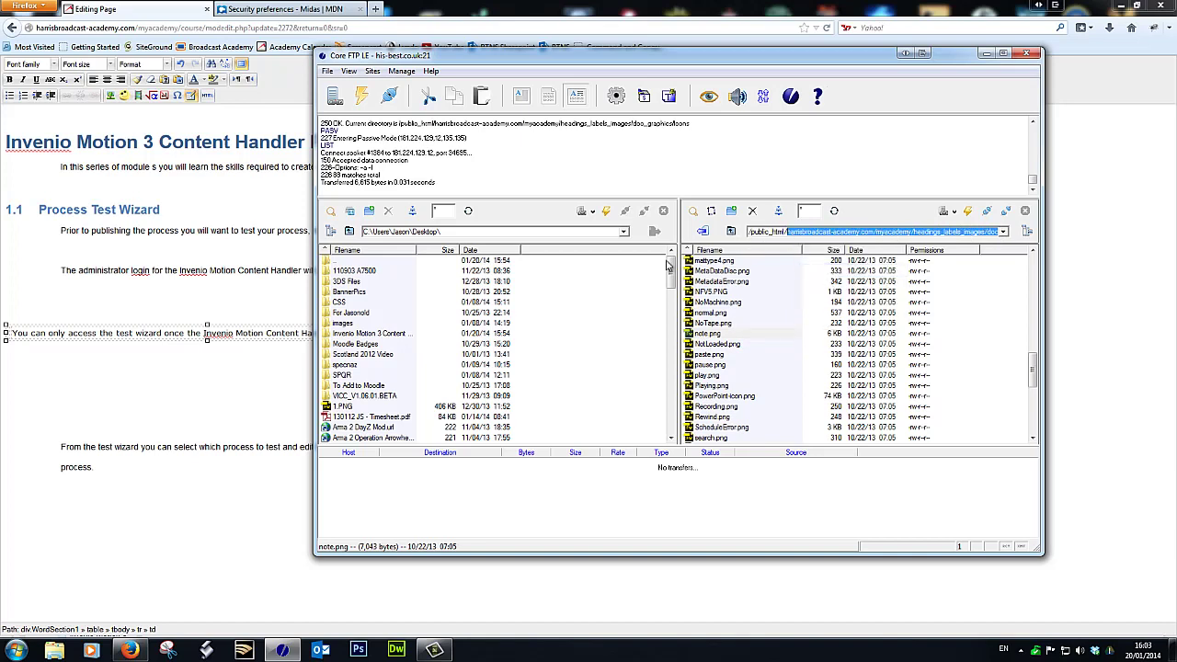
click(96, 346)
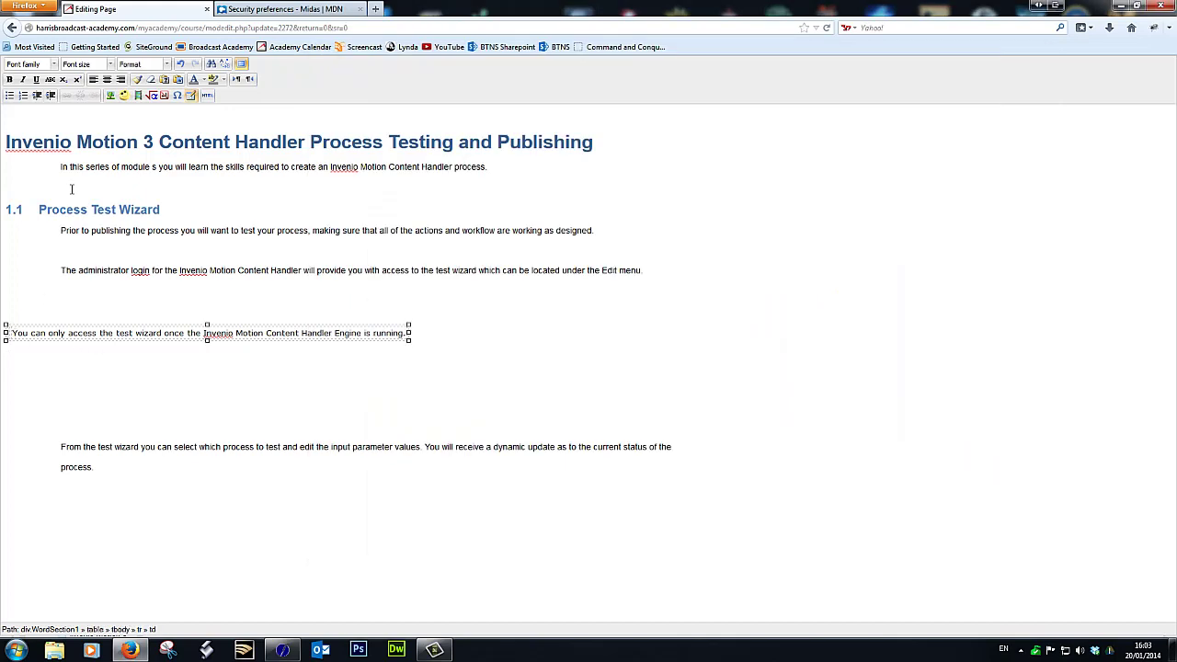
Insert the note.png image from the pasted icons folder URL with the description 'Note'
click(110, 96)
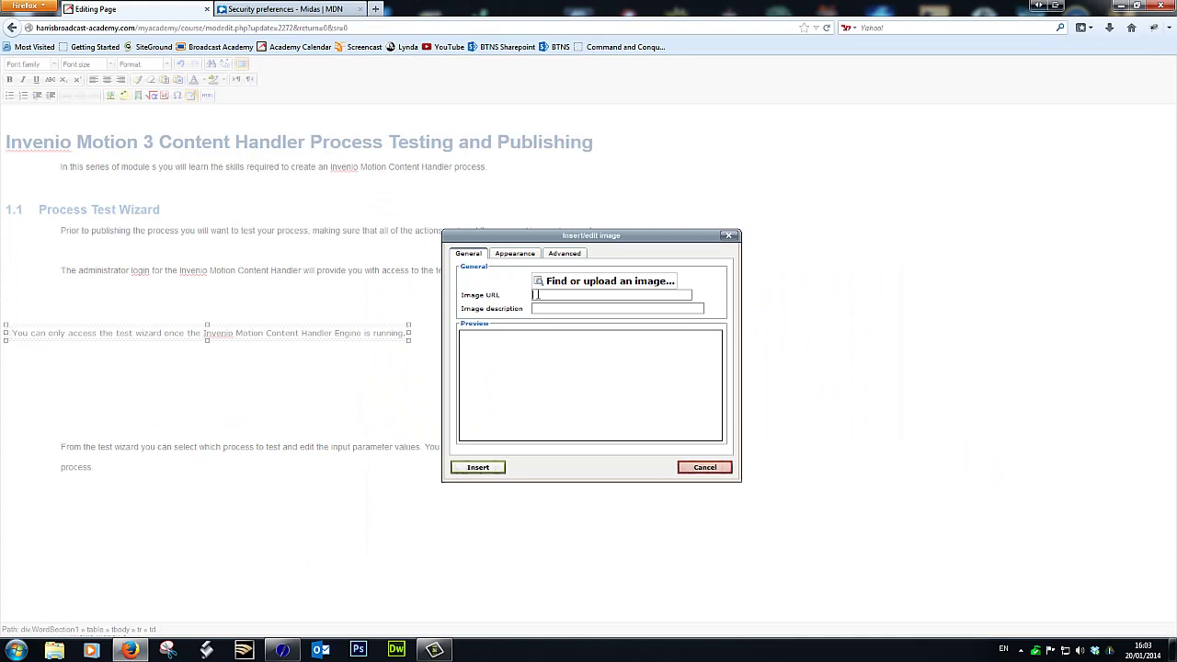
text(http://)
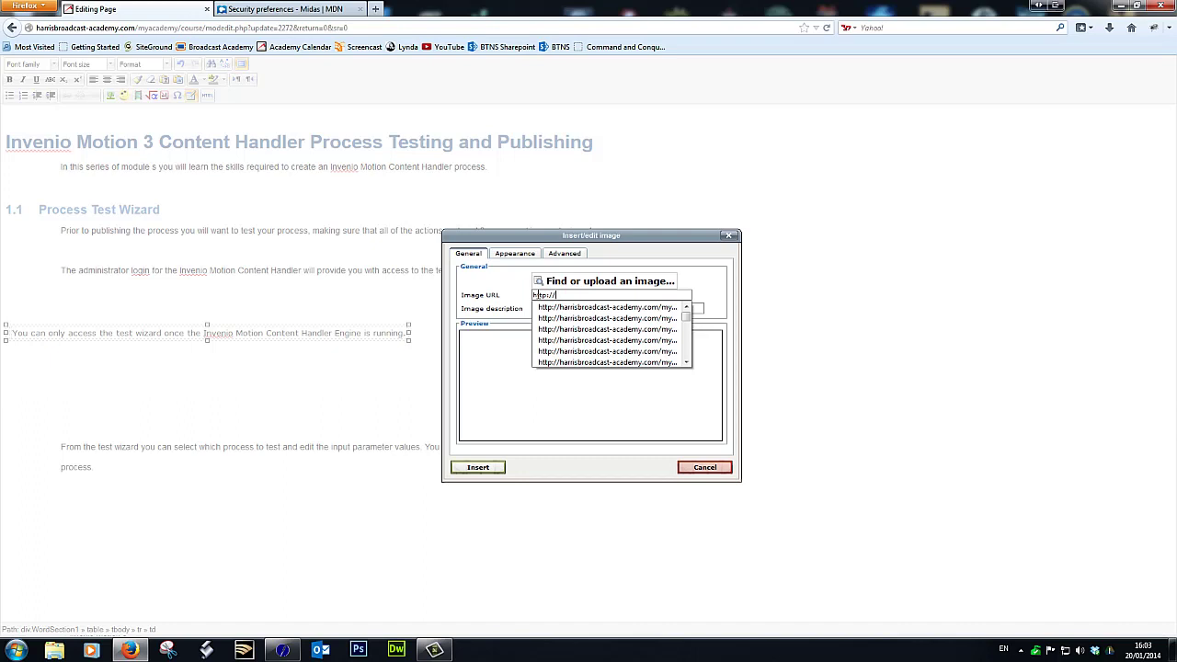
key(ctrl+v)
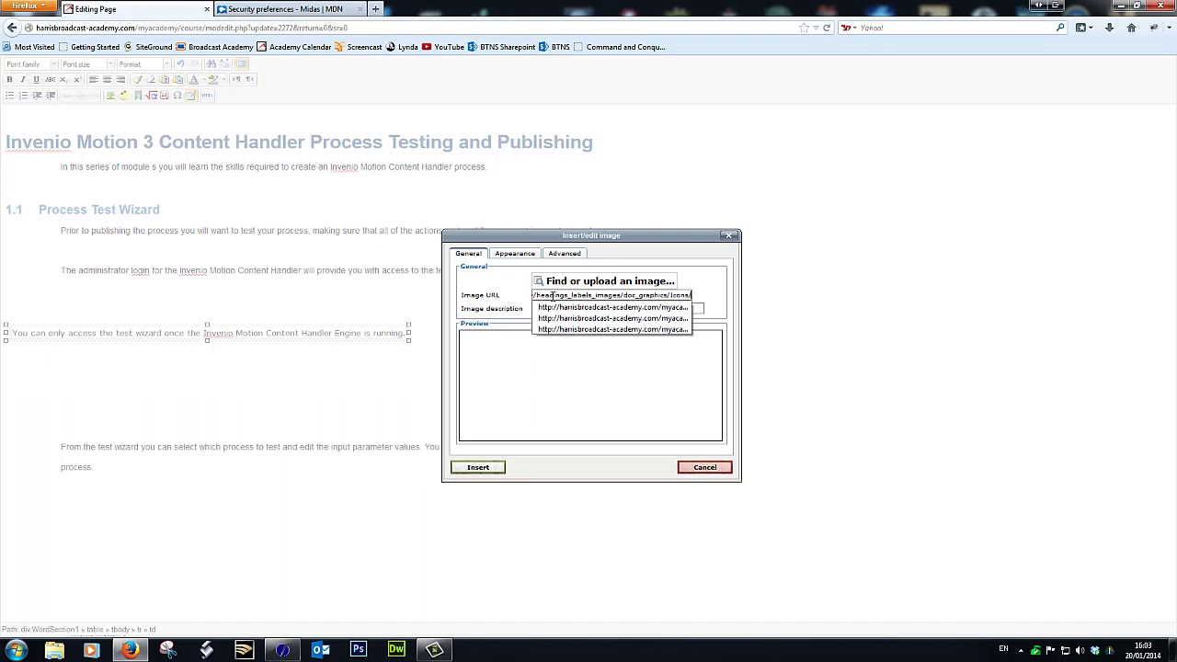
drag(551, 295, 717, 296)
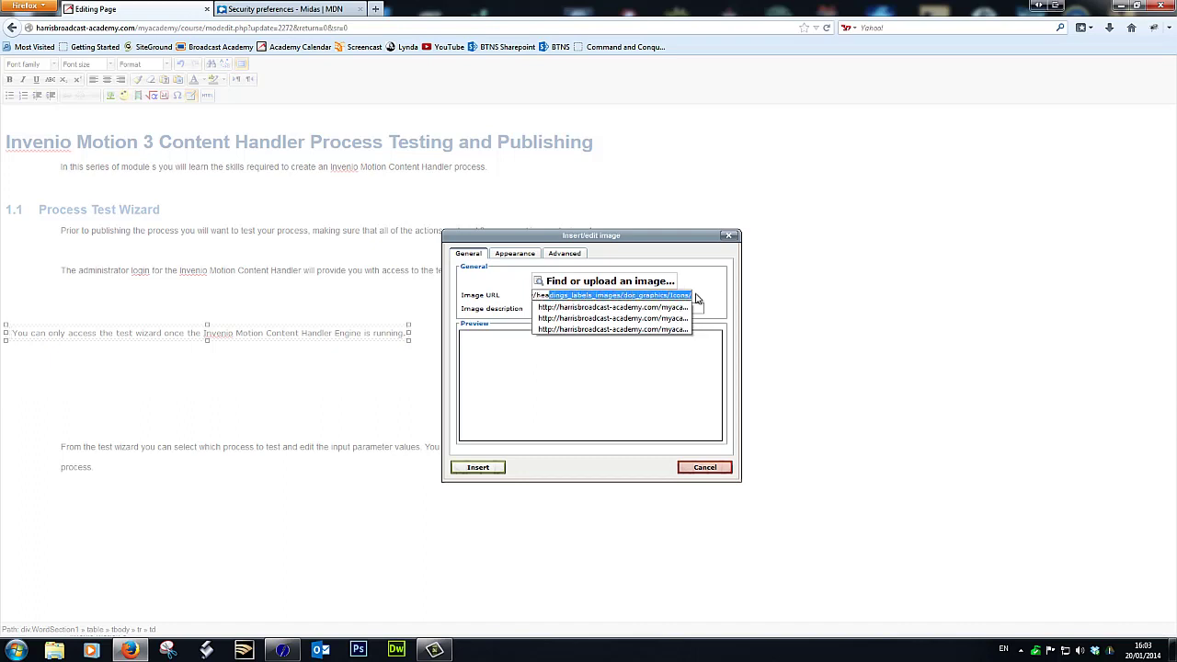
click(696, 297)
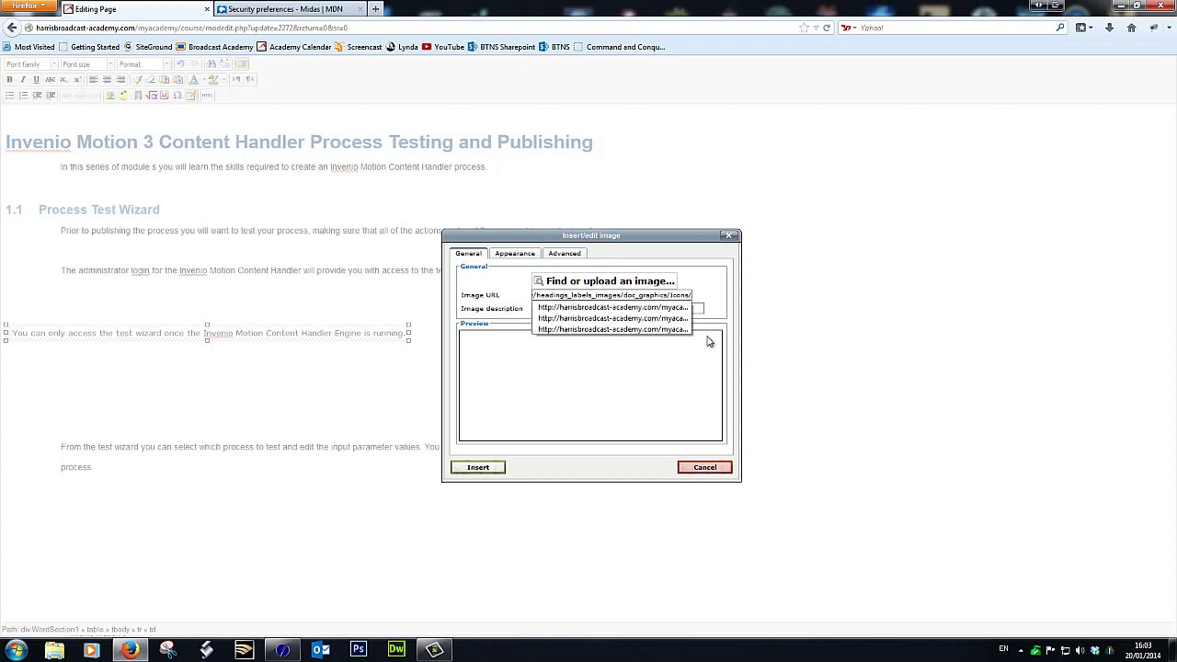
text(note)
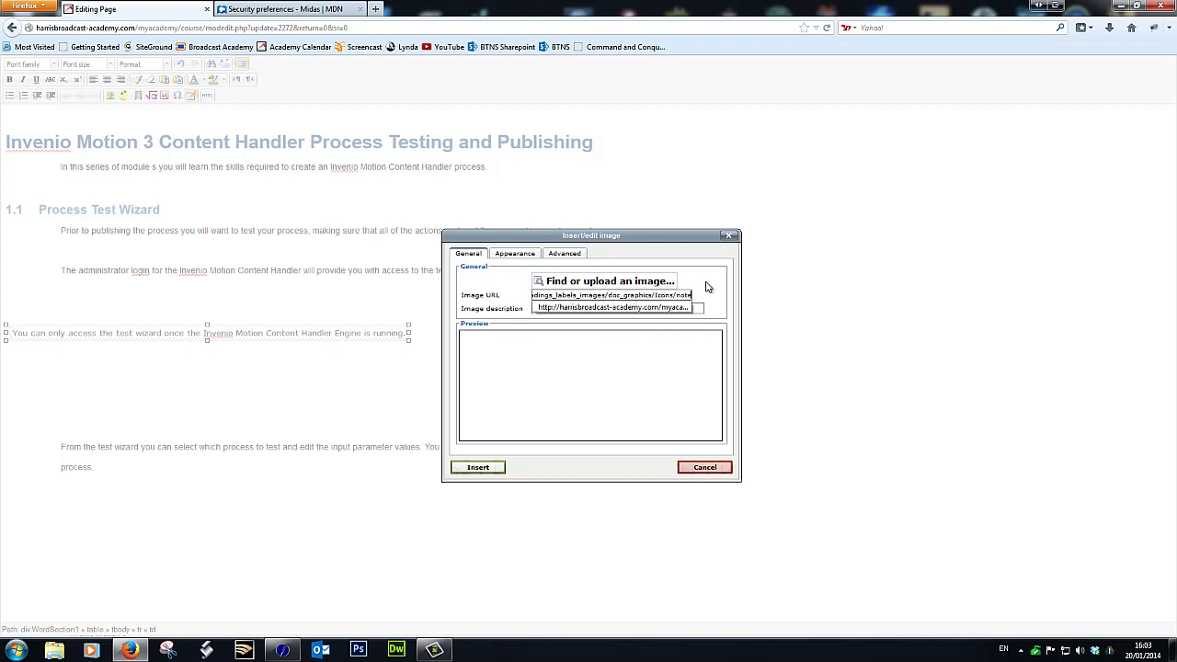
text(.png)
click(567, 323)
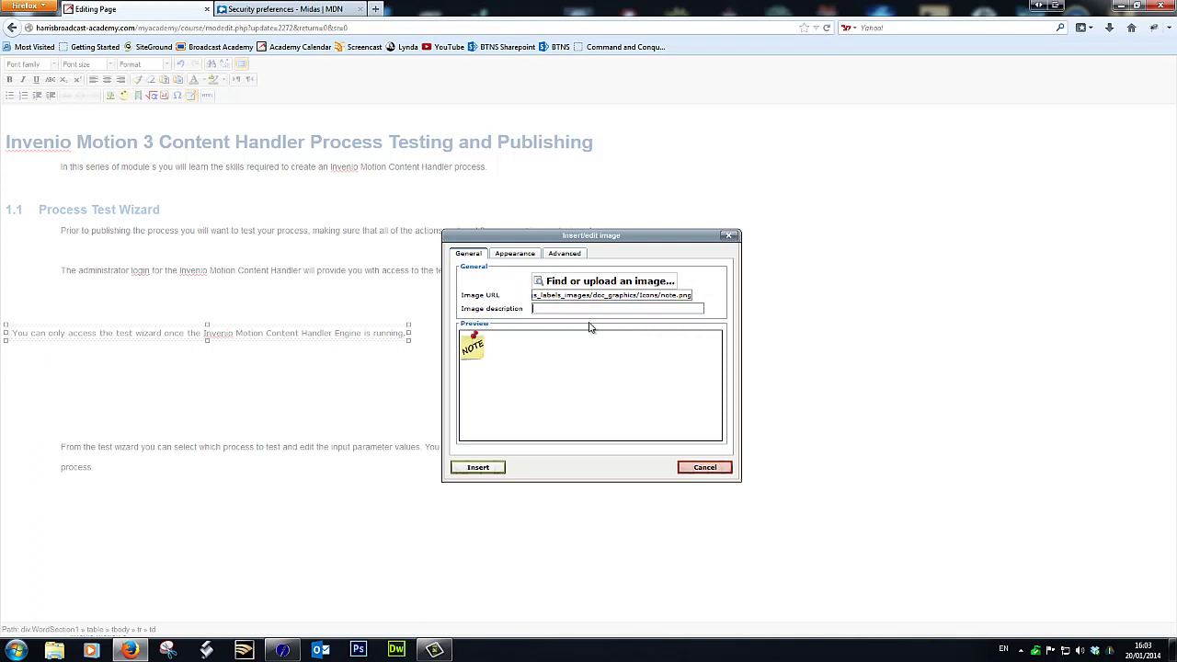
text(Note)
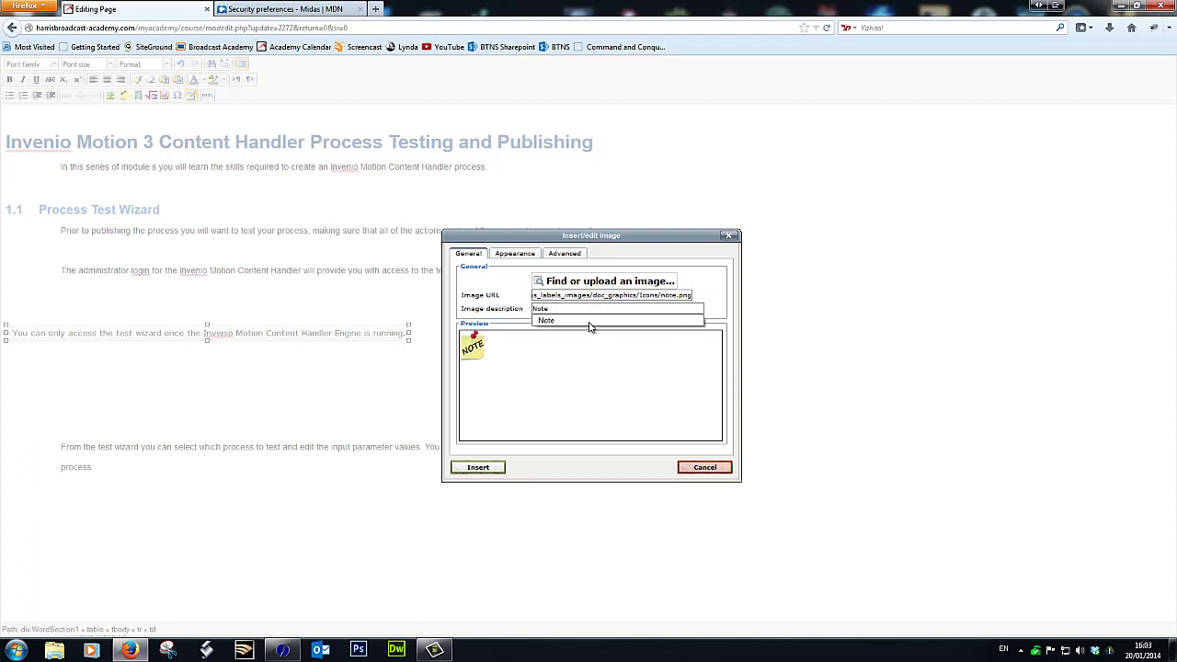
click(477, 468)
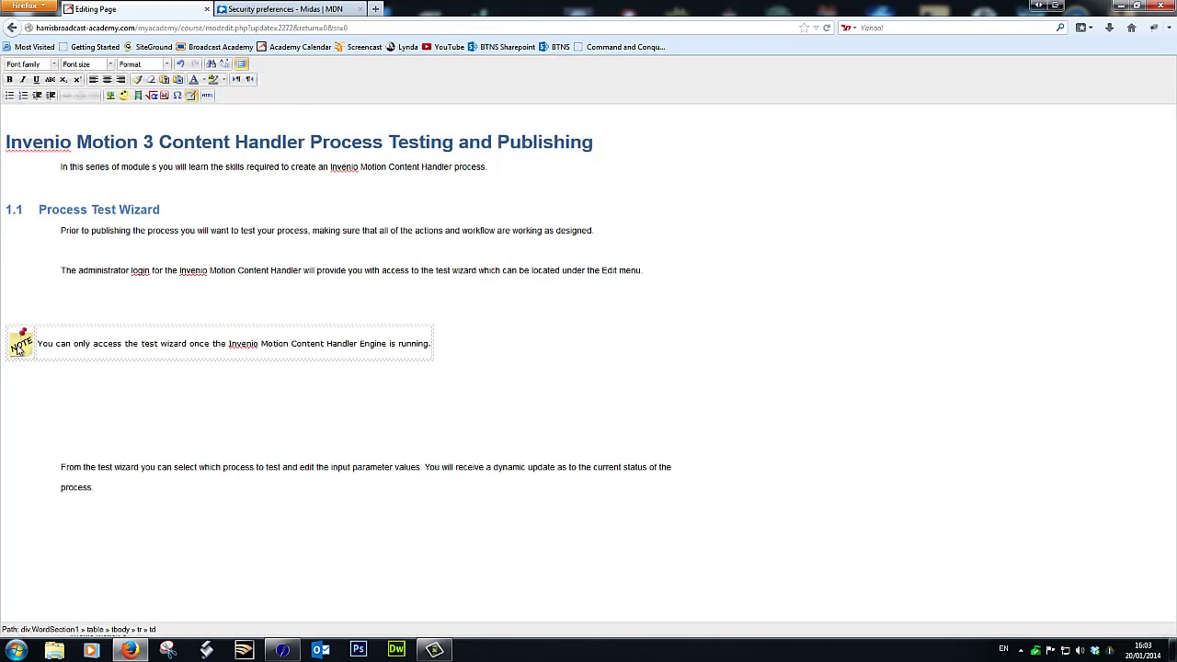
Indent the NOTE image line once, undo it with Outdent, and place the caret in the note table
click(15, 331)
click(52, 97)
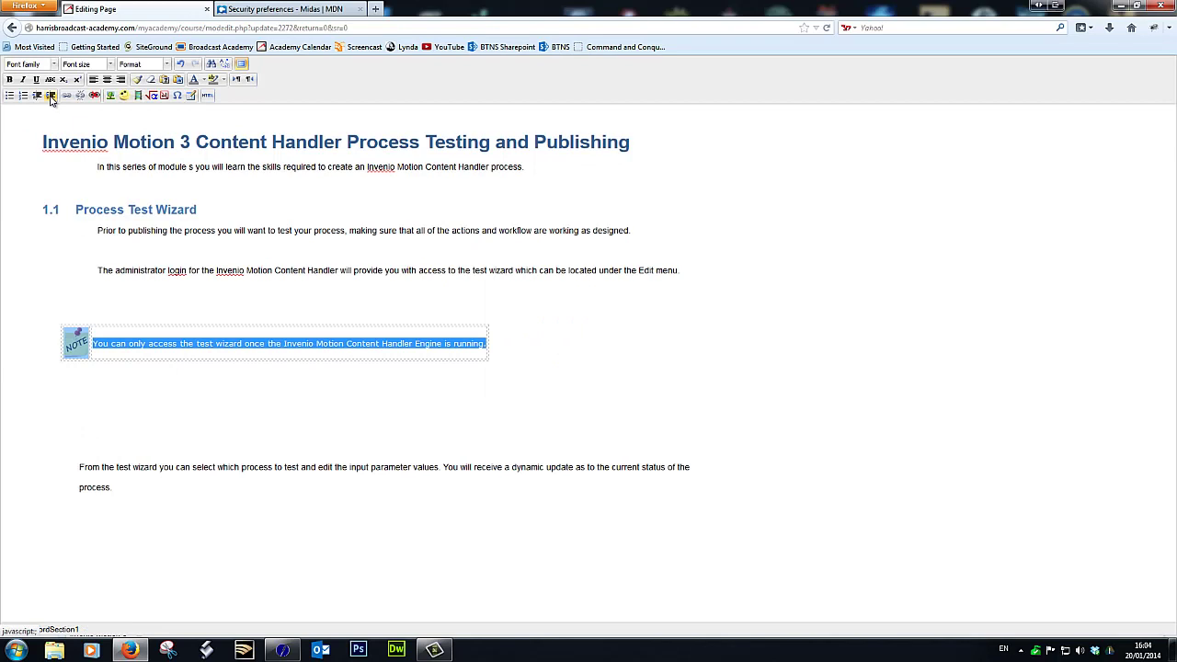
click(37, 97)
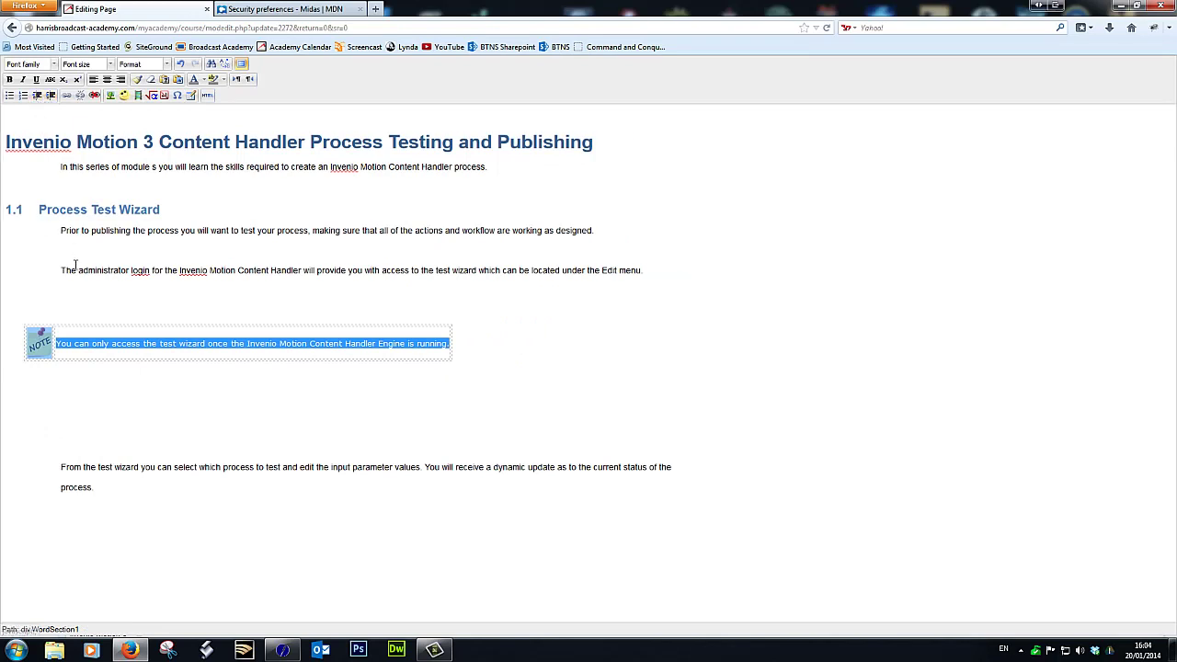
click(81, 390)
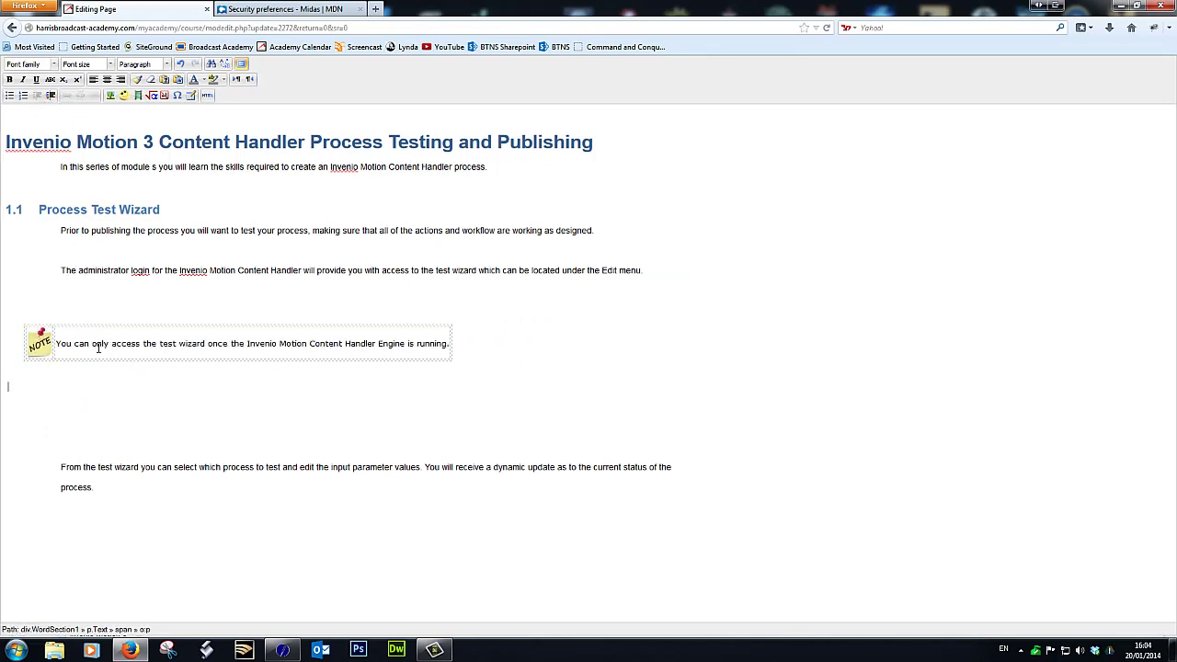
click(92, 344)
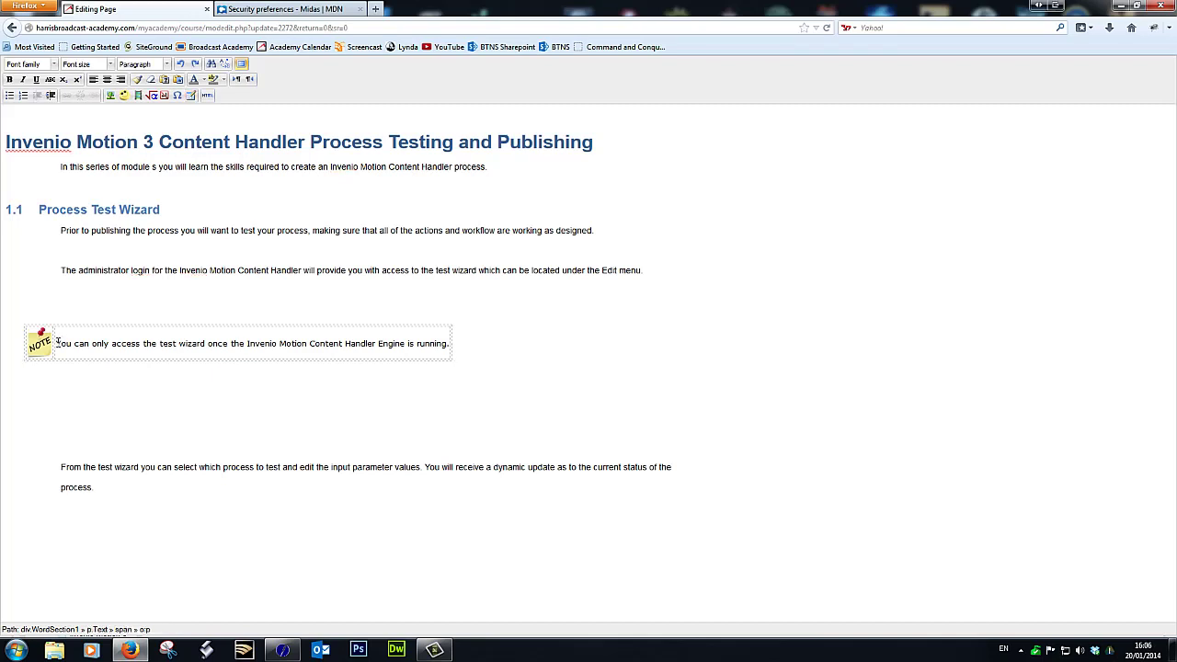
In the note cell's advanced properties, set the border colour to black #000000
right_click(58, 341)
mouse_move(85, 405)
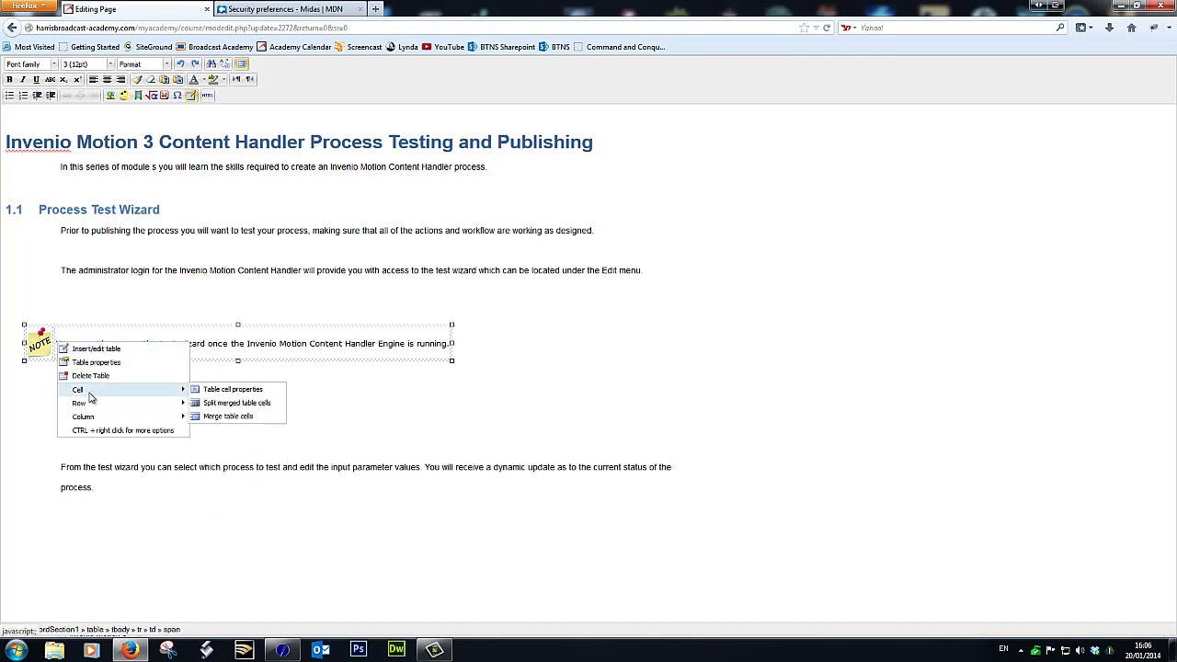
click(247, 393)
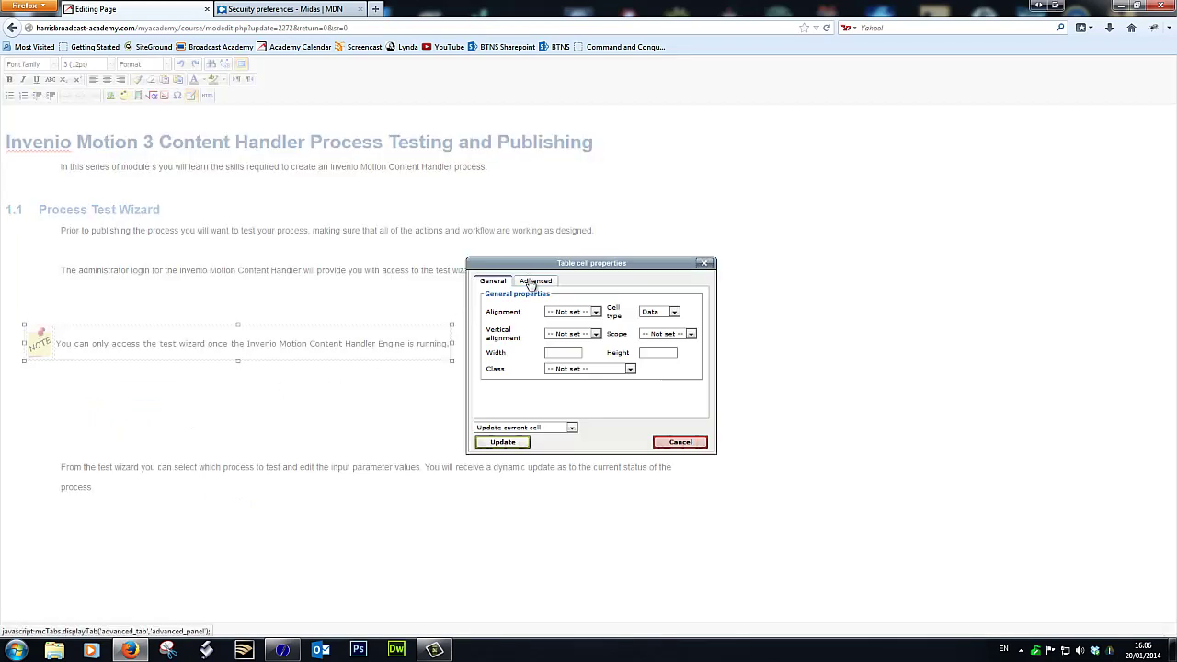
click(533, 281)
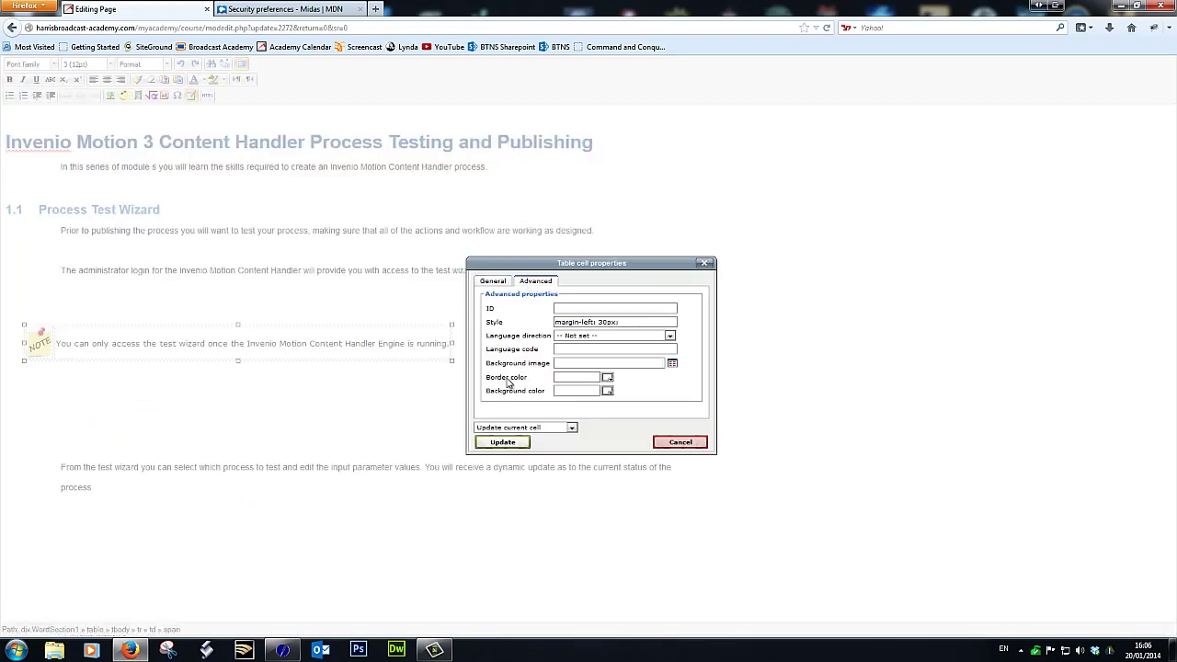
click(608, 378)
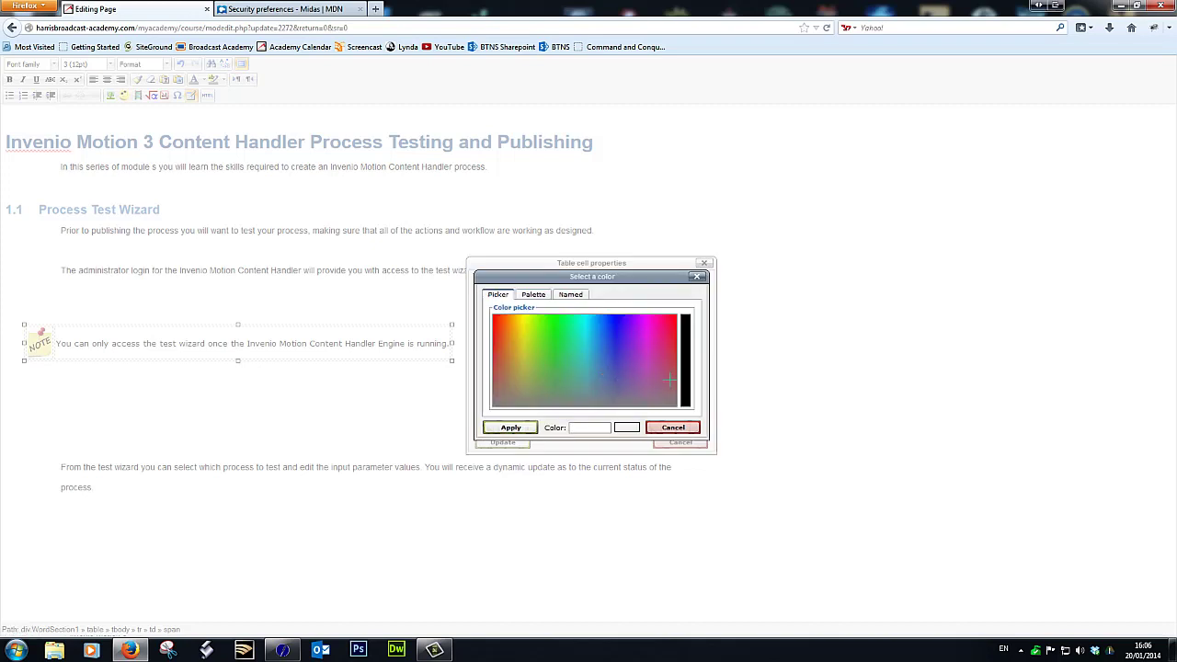
click(685, 355)
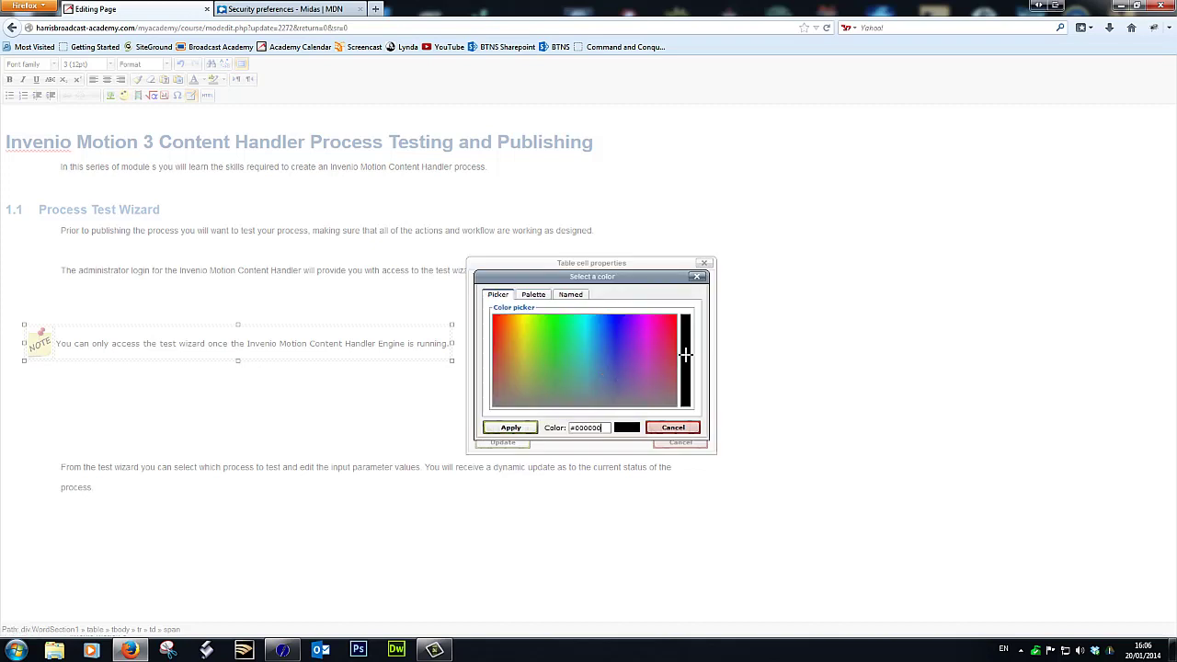
click(521, 432)
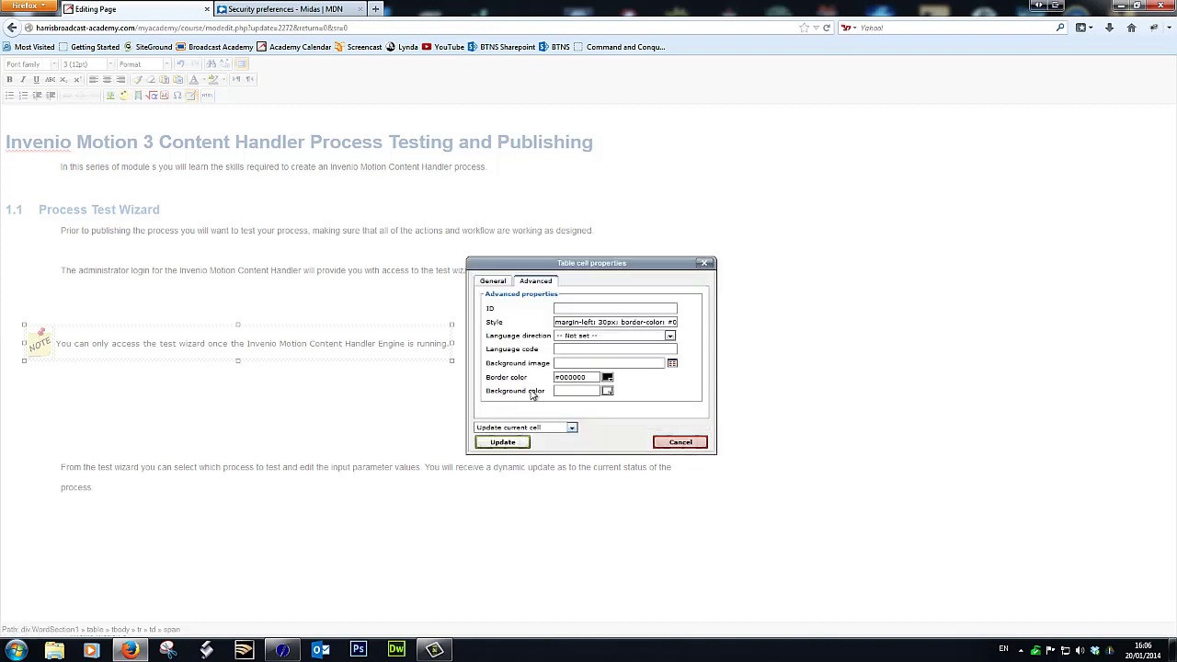
Set the cell background to orange and apply the cell properties
click(608, 391)
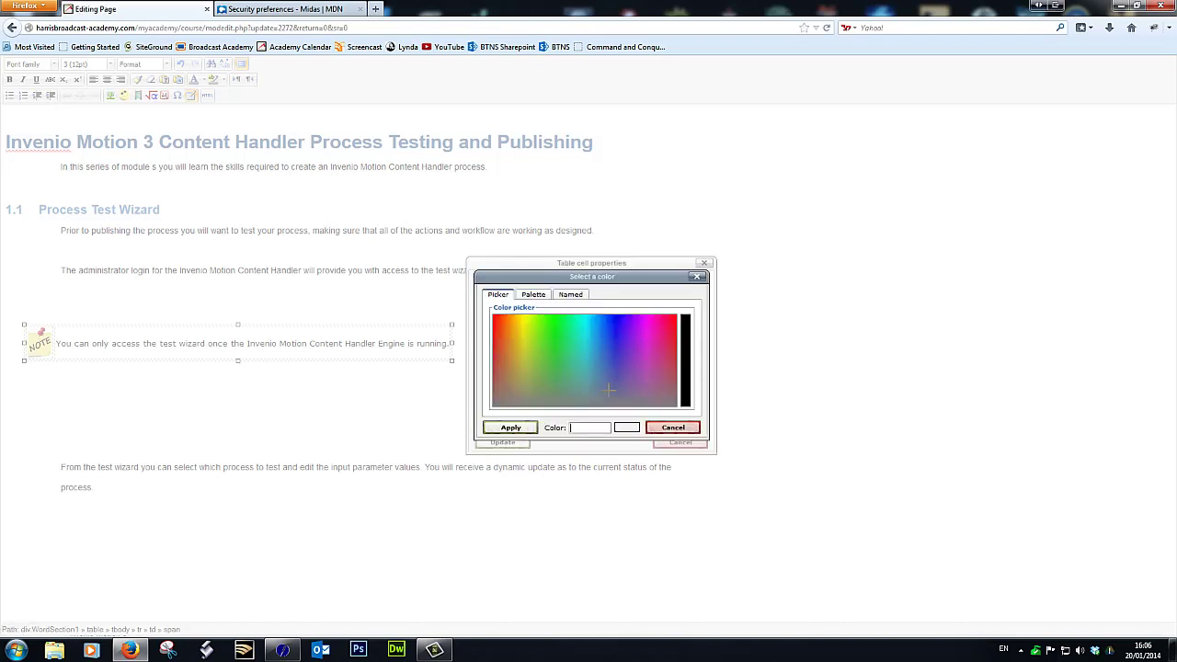
click(570, 294)
click(539, 369)
click(537, 370)
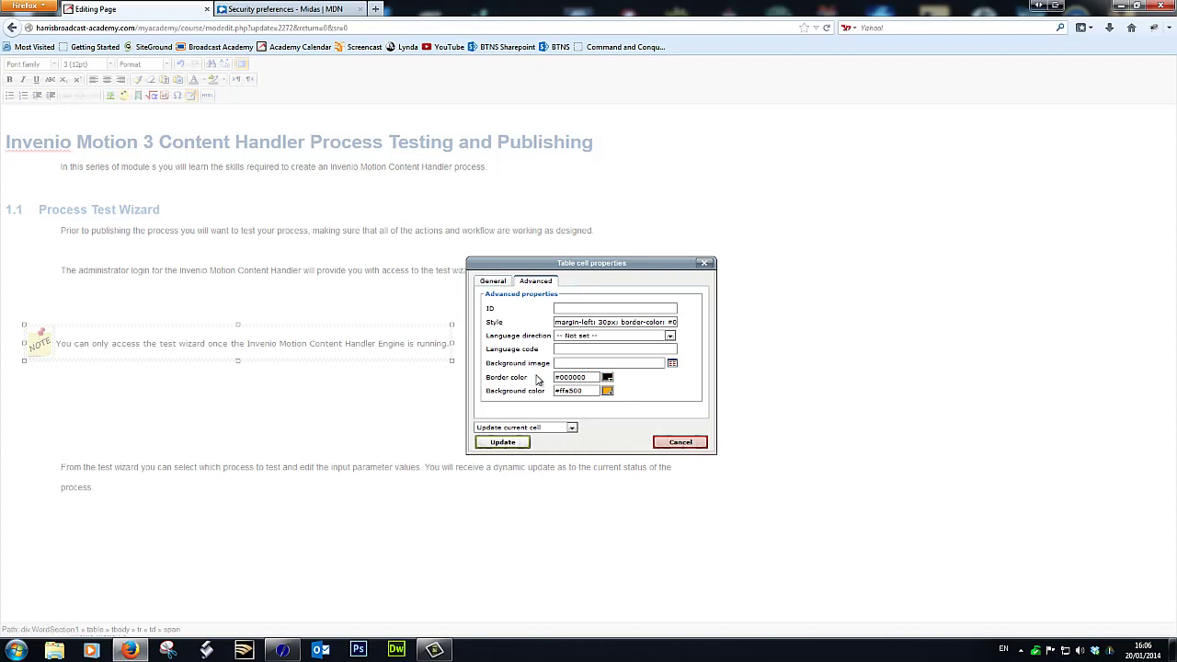
click(504, 442)
click(238, 408)
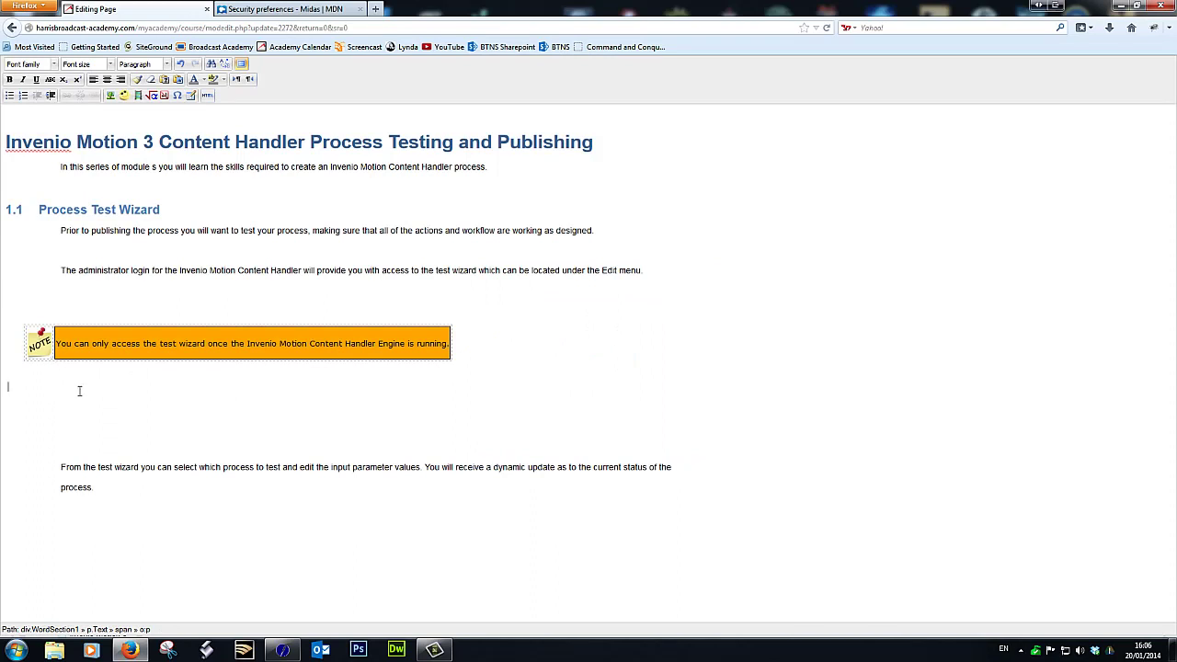
In Core FTP LE, open the server's doc_graphics/invenio images folder
click(1122, 6)
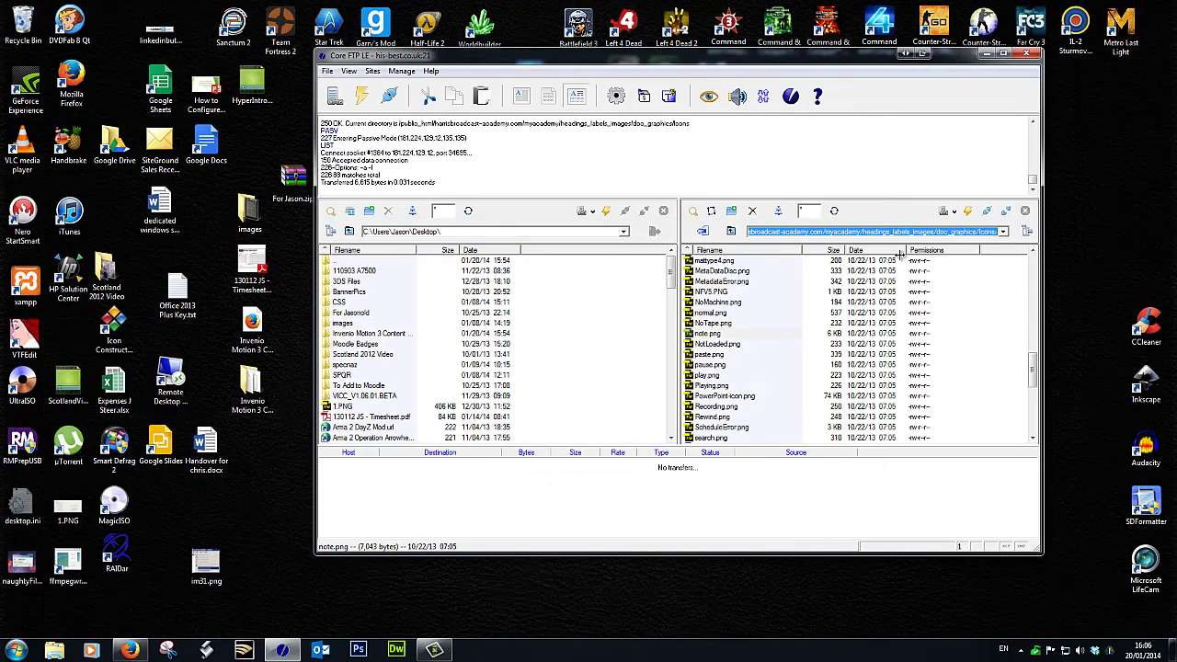
click(732, 232)
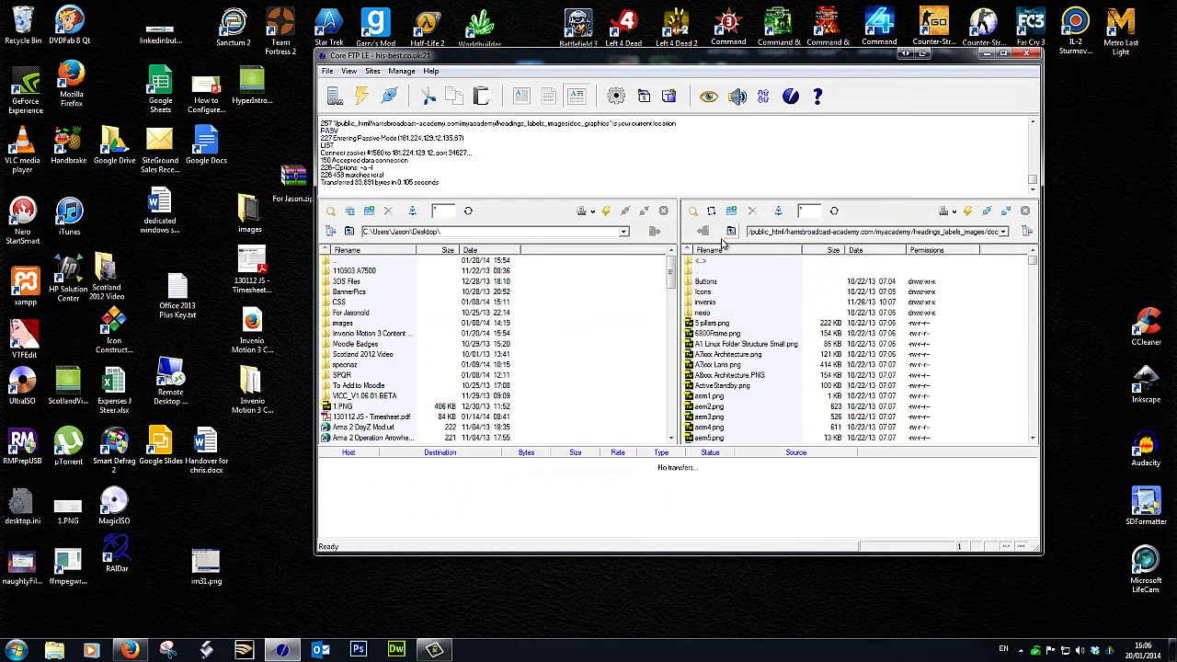
double_click(703, 304)
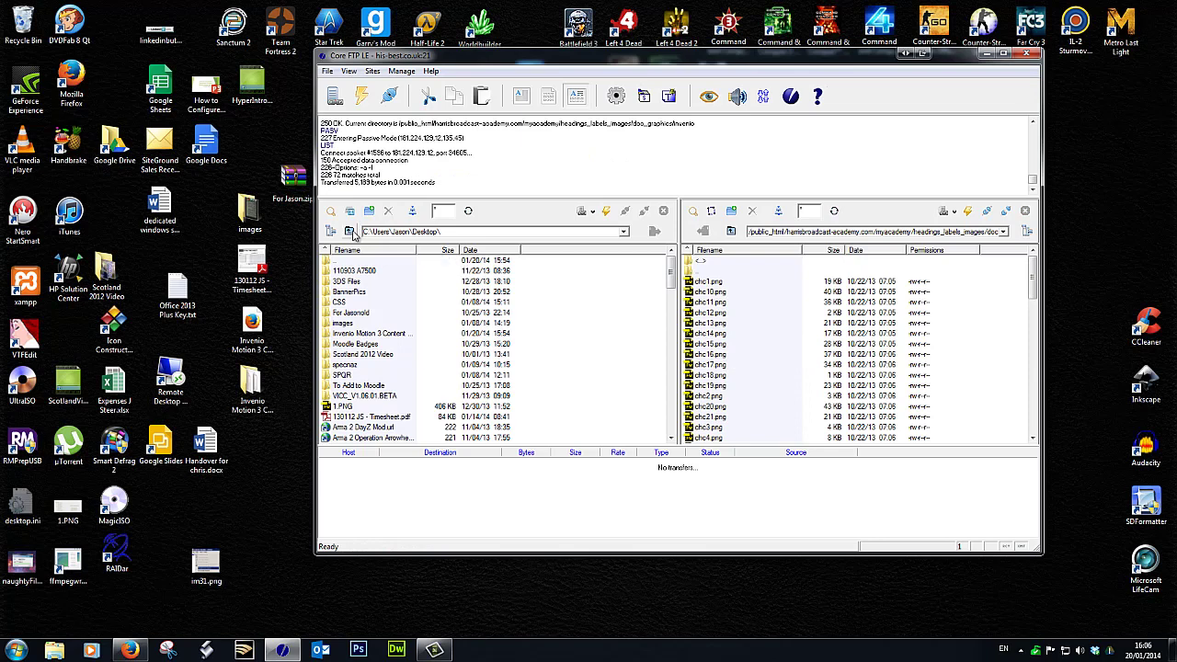
drag(672, 274, 672, 293)
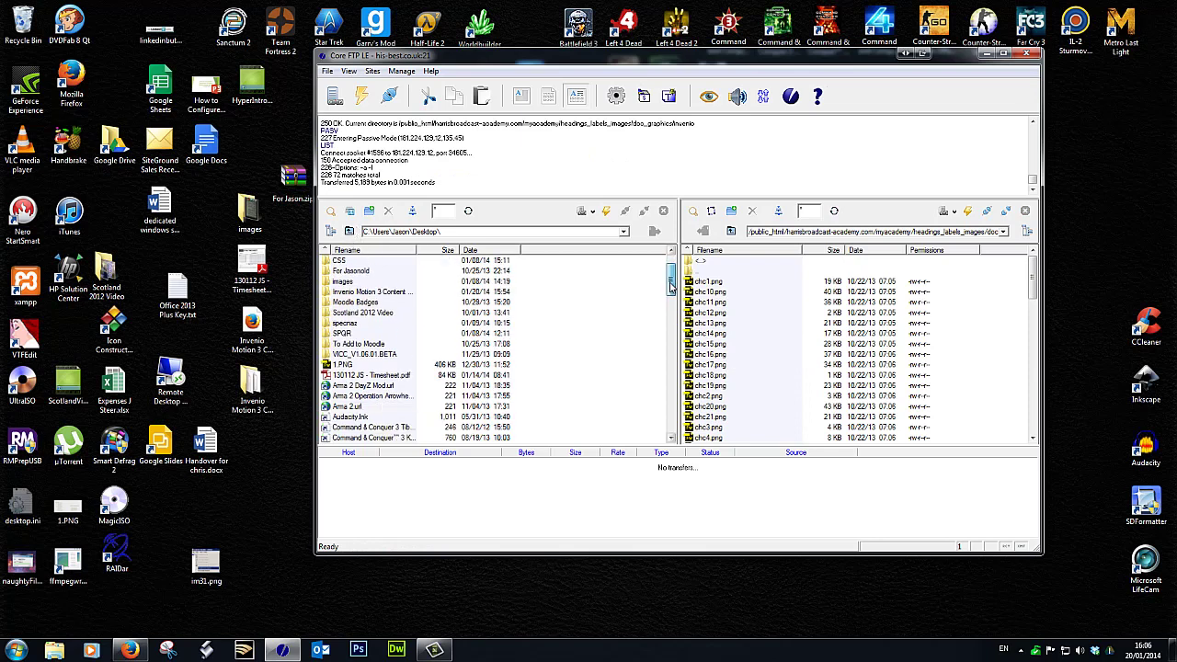
Upload im31.png from the local desktop pane into the invenio folder
click(469, 213)
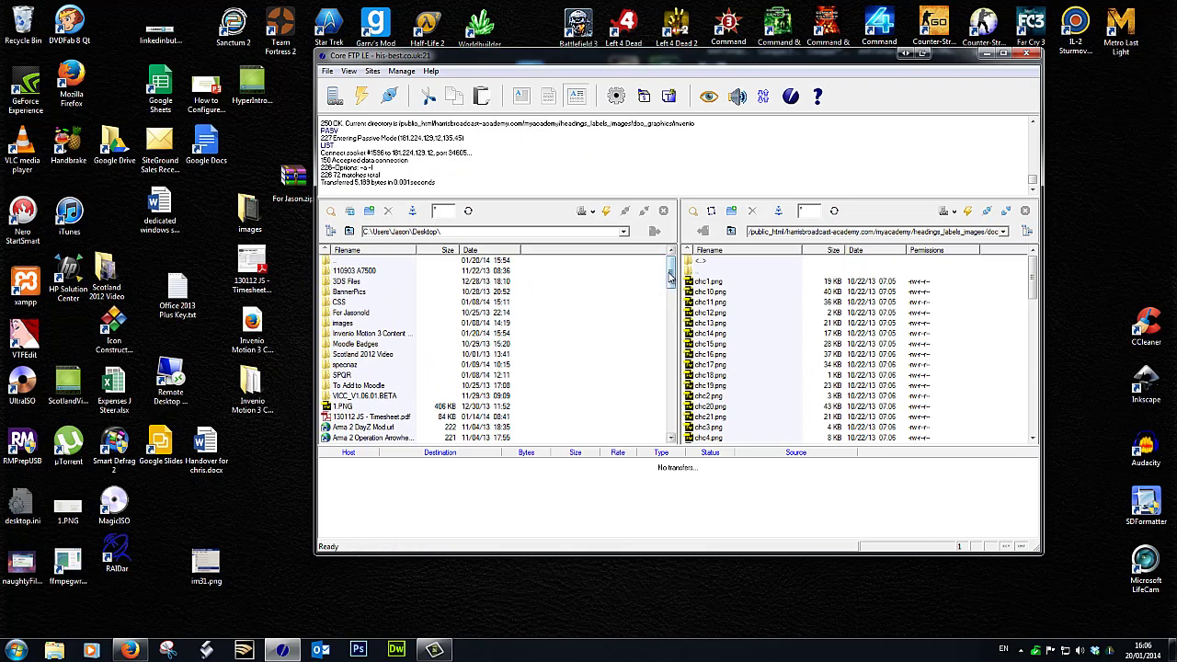
drag(672, 276, 677, 357)
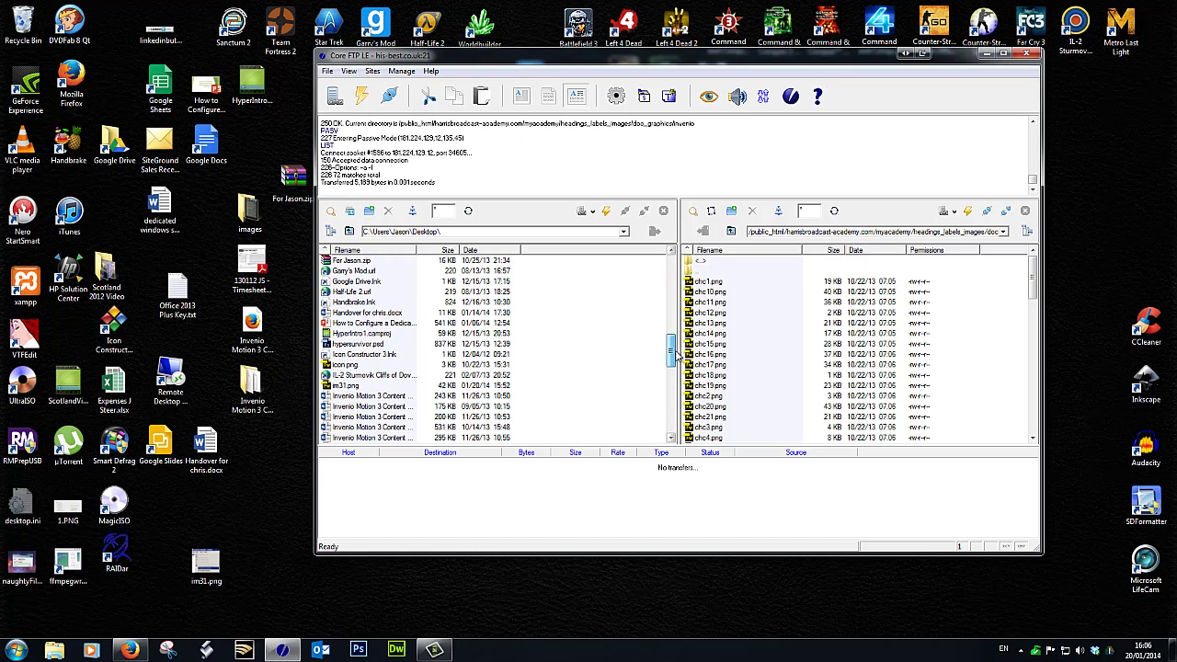
click(347, 386)
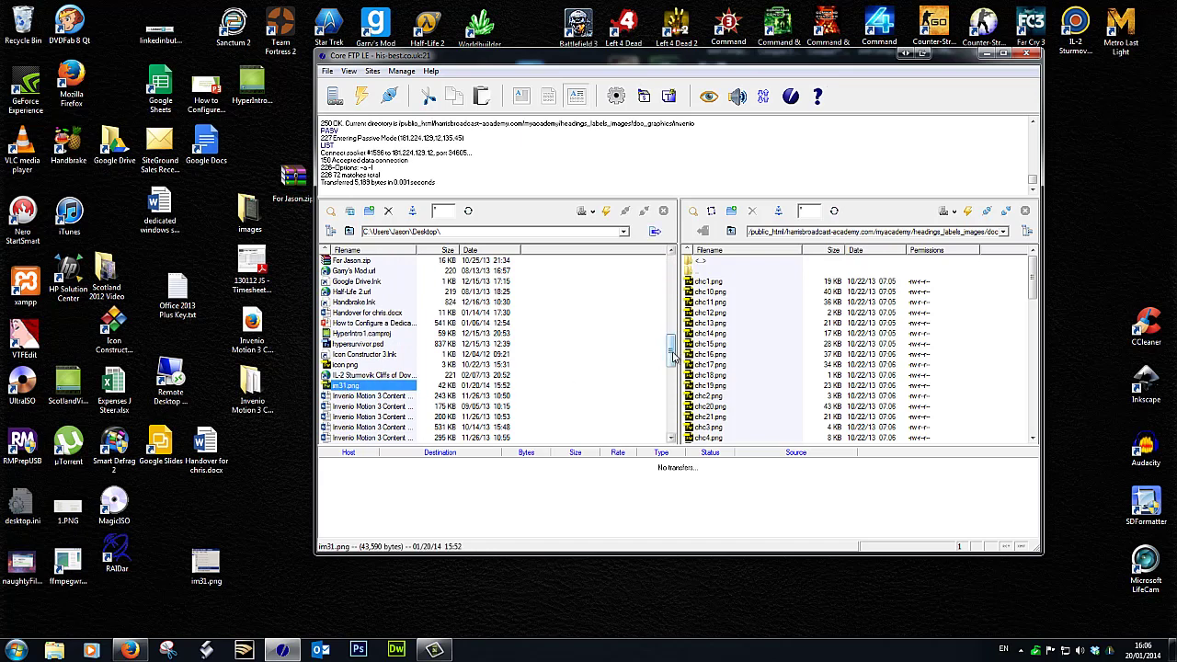
mouse_move(674, 357)
mouse_down()
mouse_move(680, 421)
mouse_move(681, 366)
mouse_up()
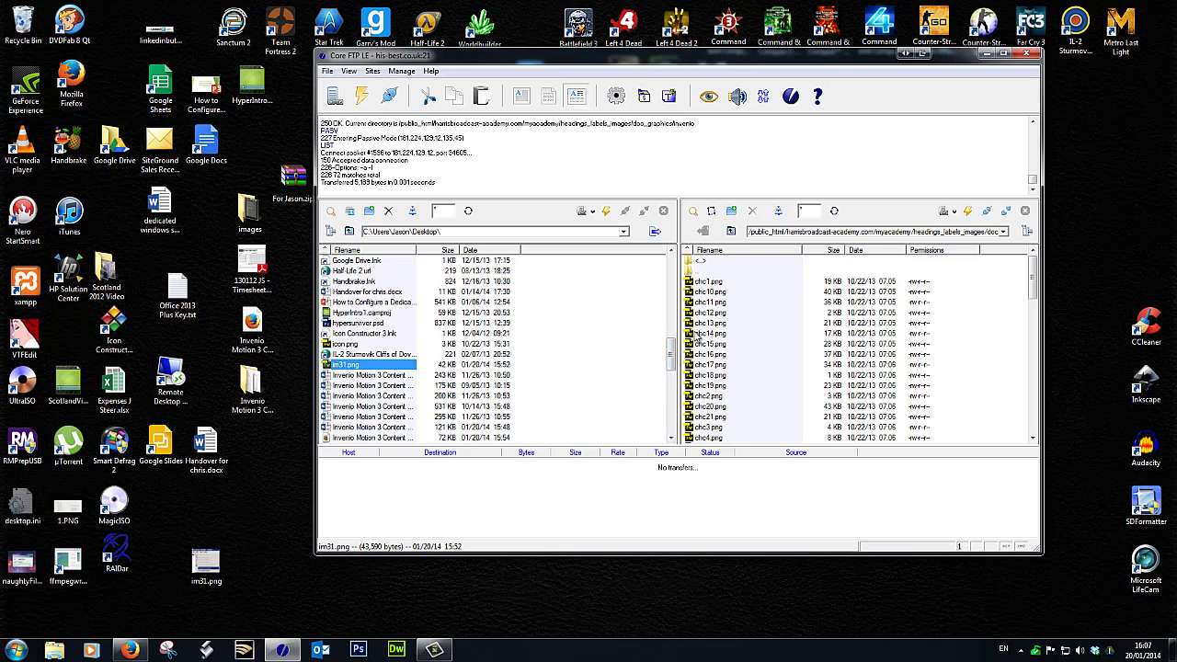
click(654, 232)
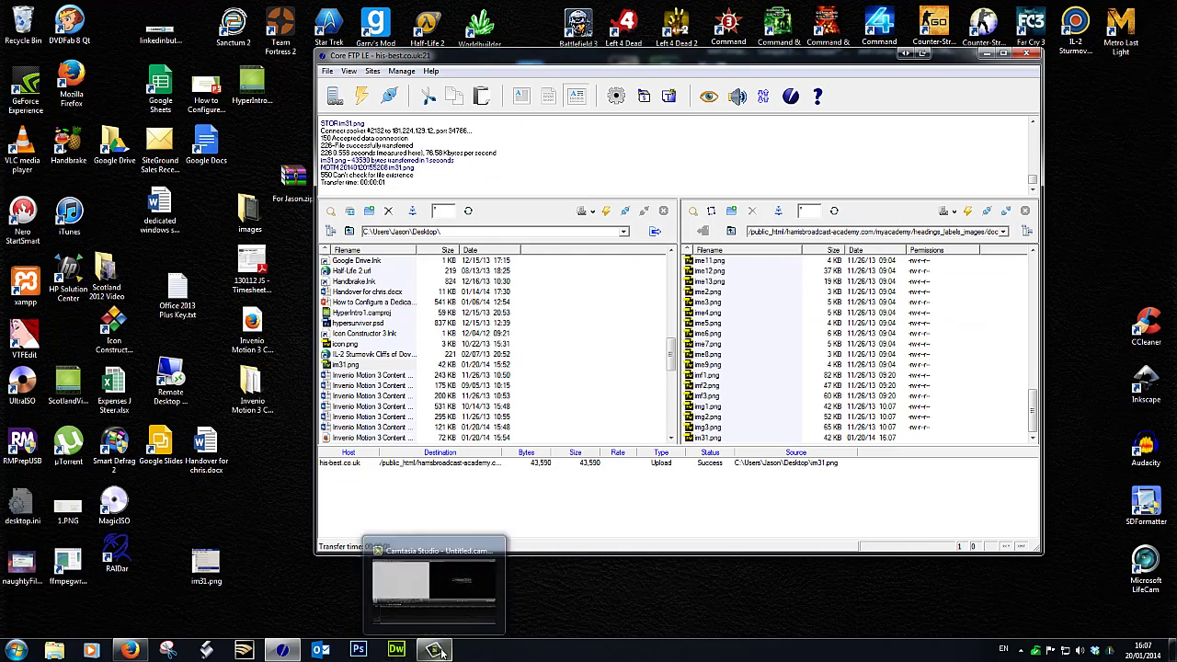
Add an empty paragraph after the administrator-login sentence in the Moodle editor
click(170, 580)
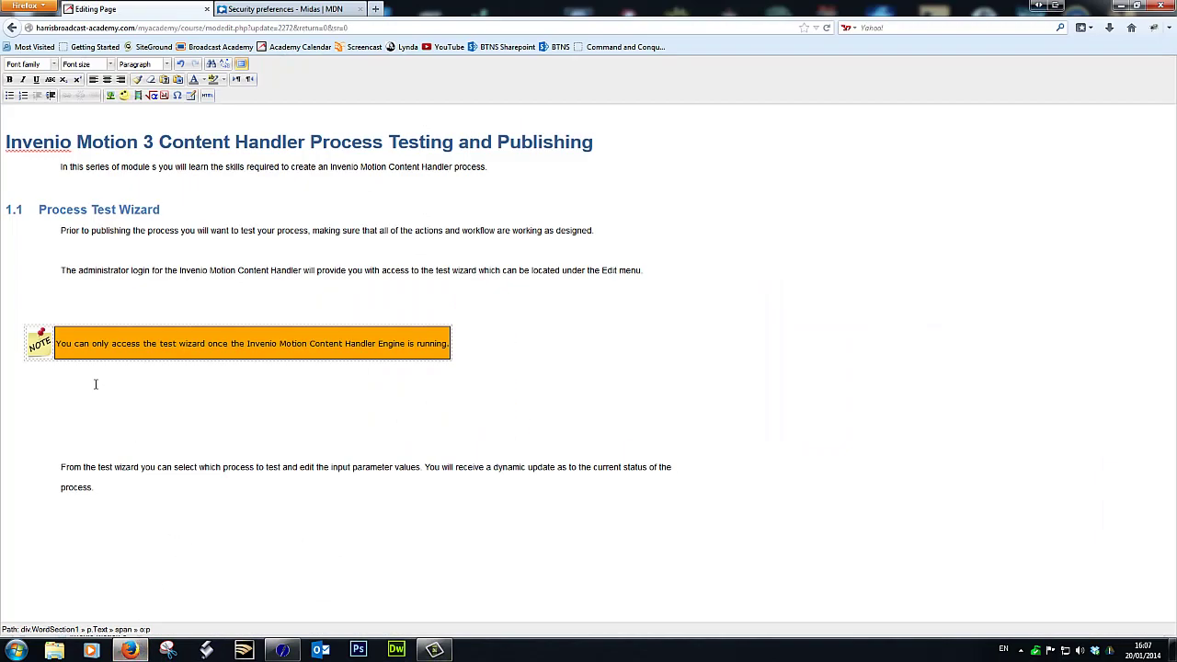
click(83, 371)
click(649, 271)
key(Return)
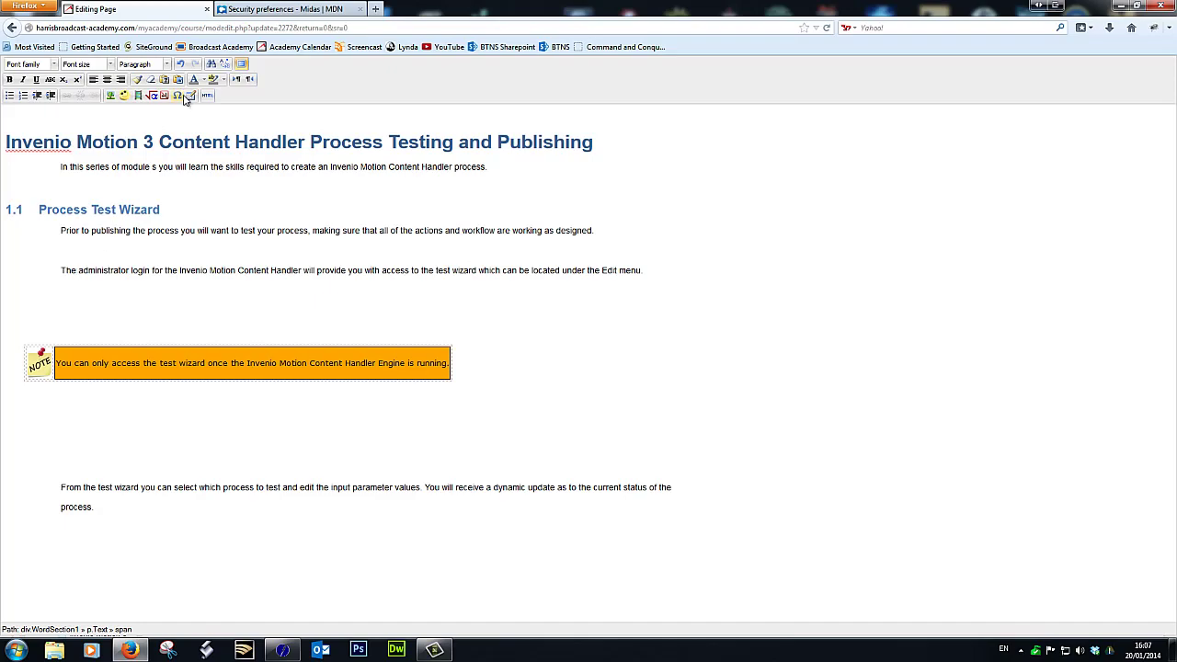
Minimise Firefox and Core FTP LE, and select the Invenio Motion 3 tutorial document on the desktop
click(1120, 7)
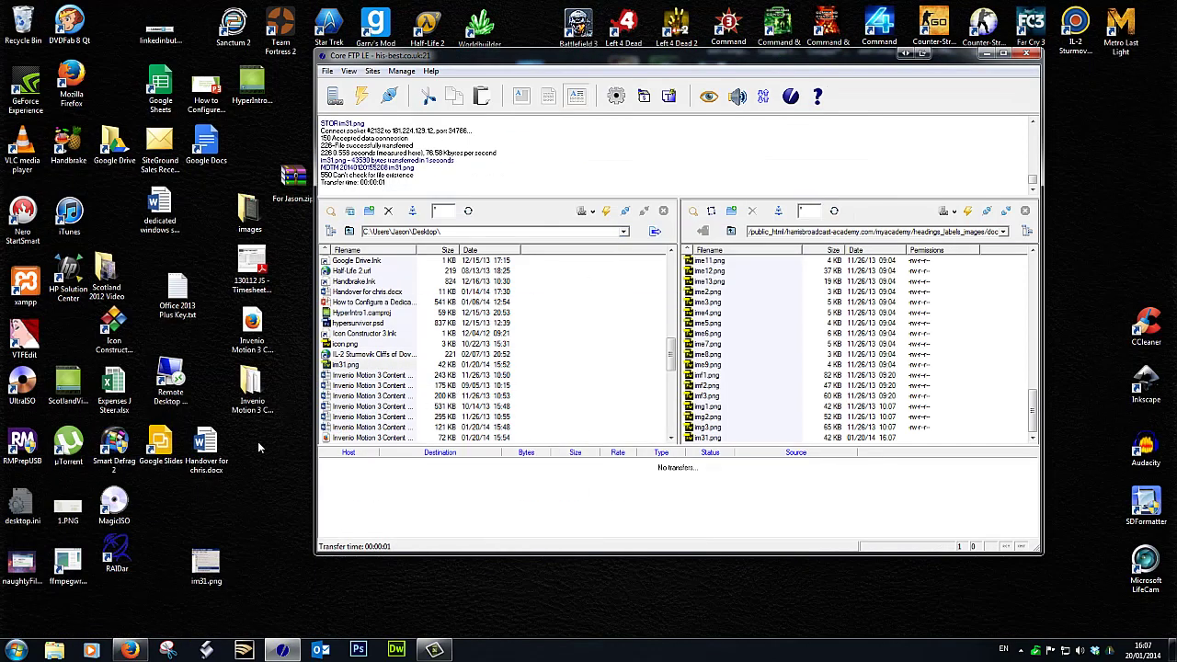
click(219, 450)
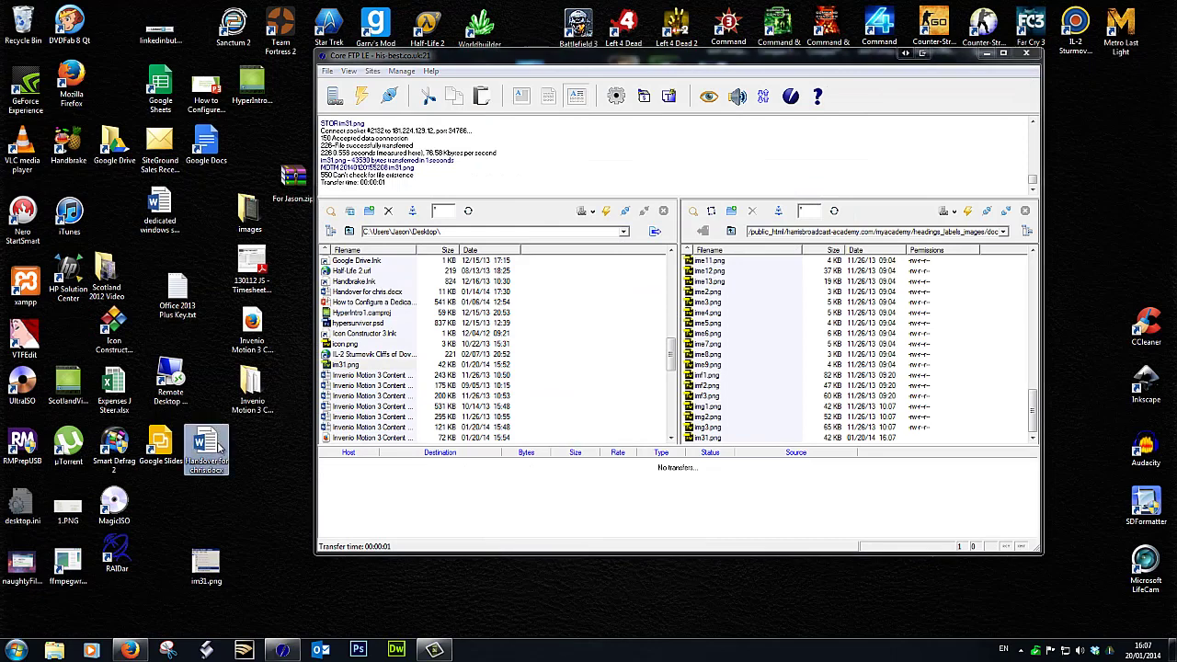
click(987, 53)
click(475, 396)
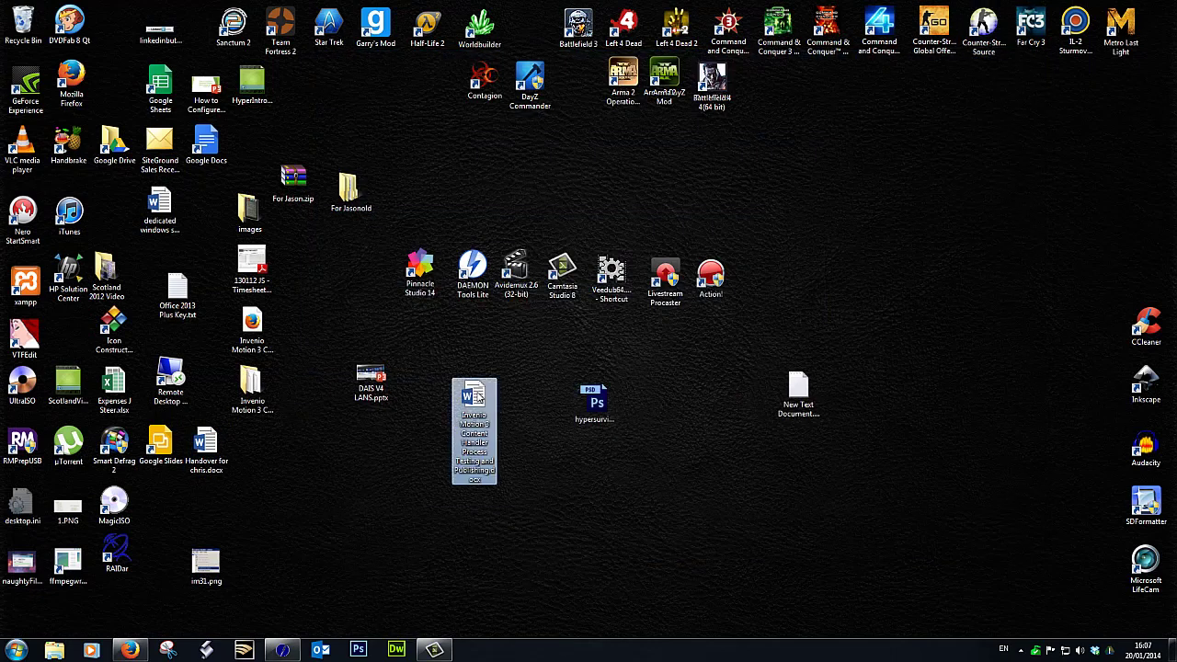
double_click(474, 396)
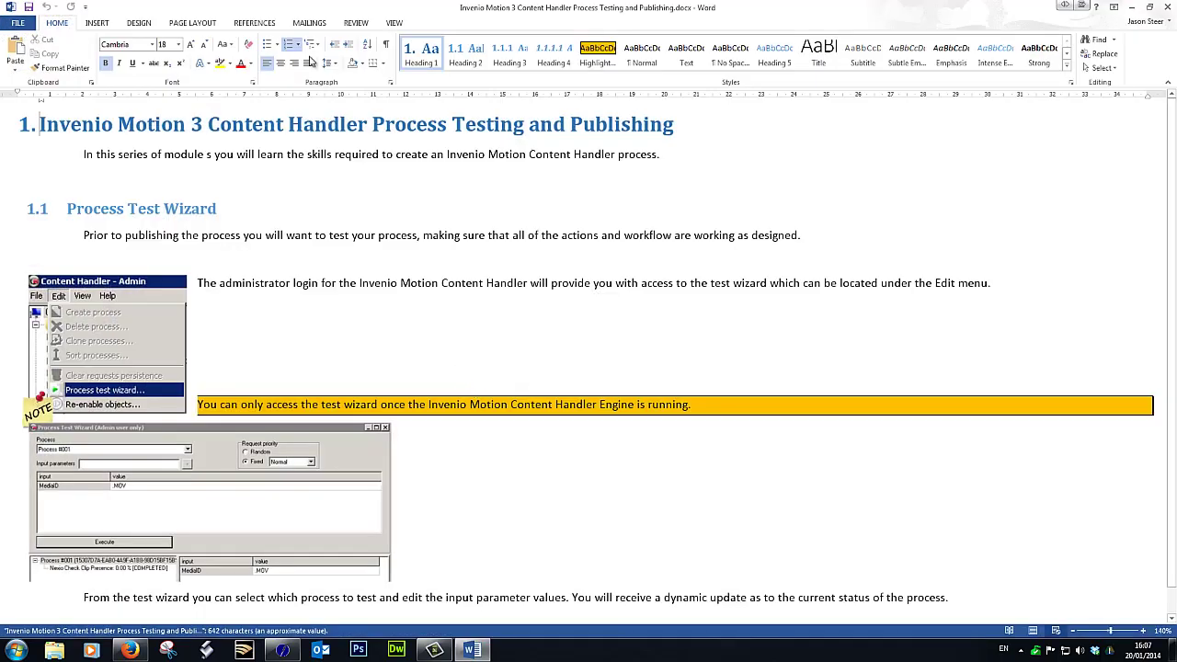
click(394, 22)
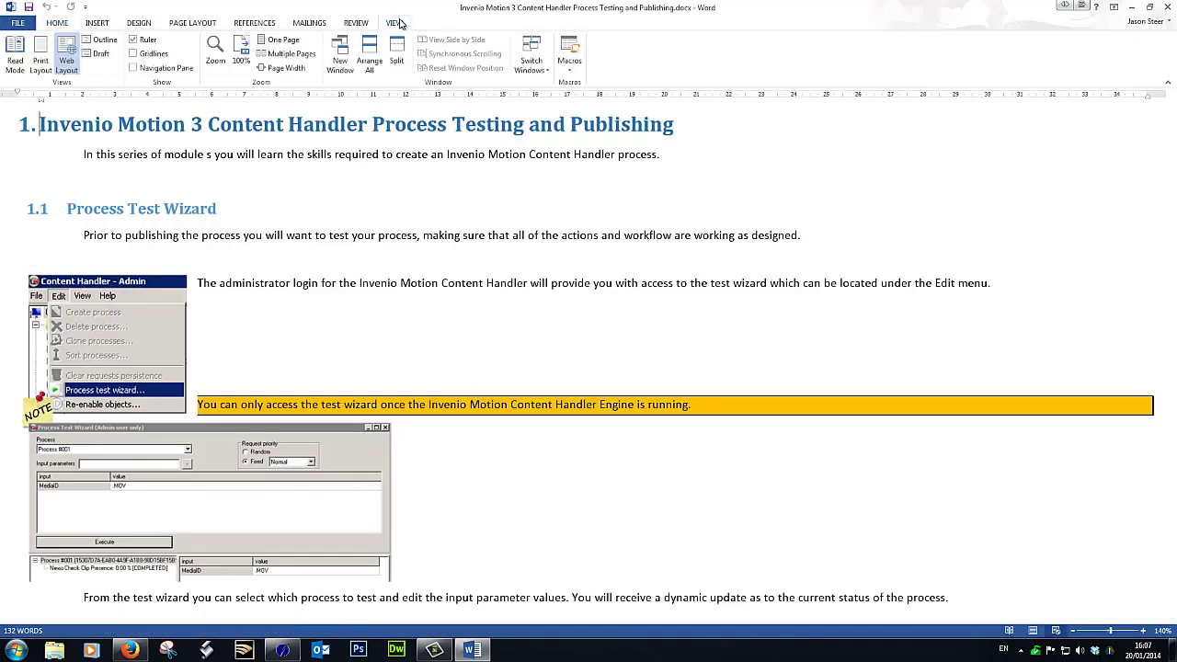
click(40, 60)
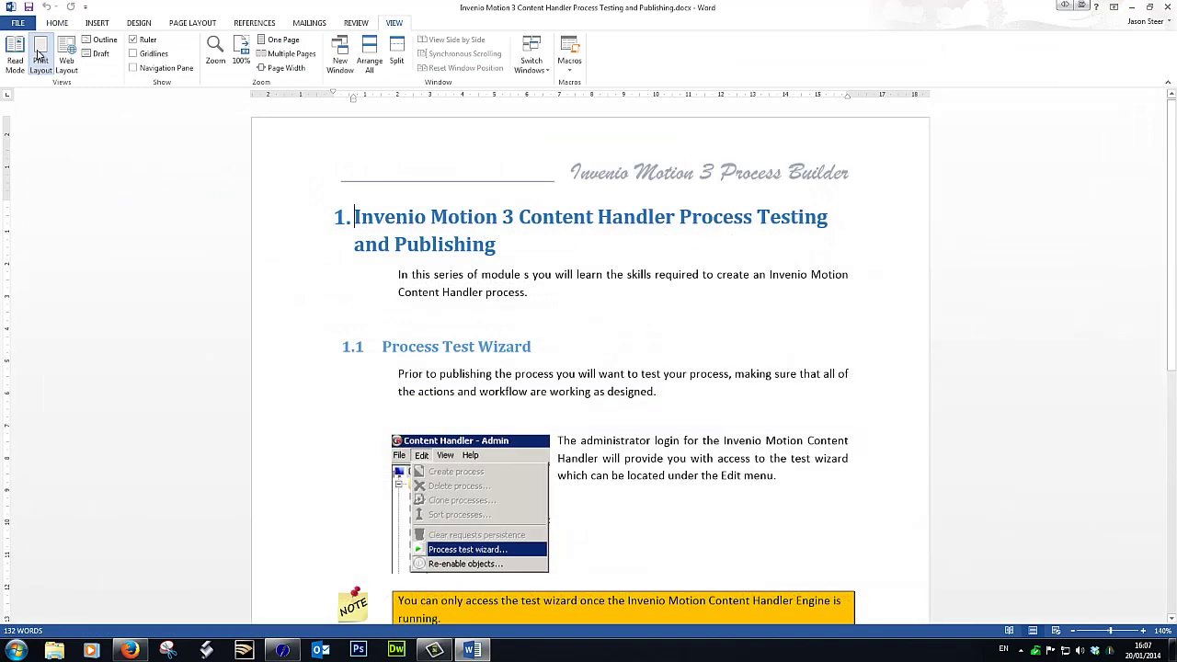
click(676, 289)
scroll(675, 288, down, 4)
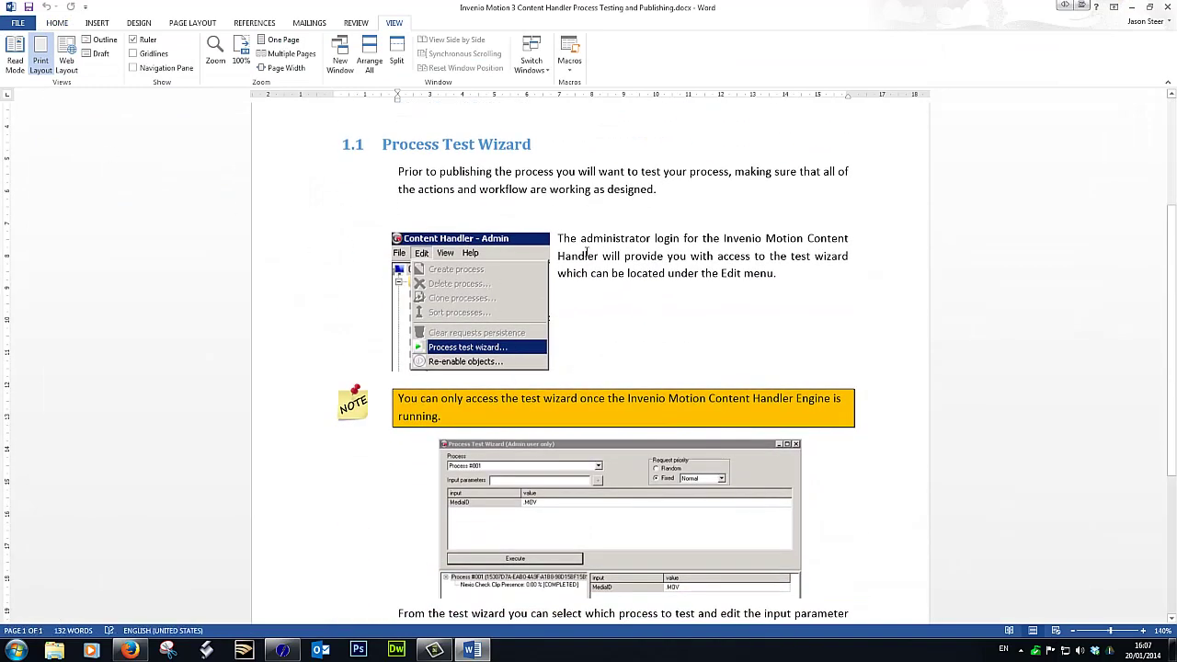
click(1168, 8)
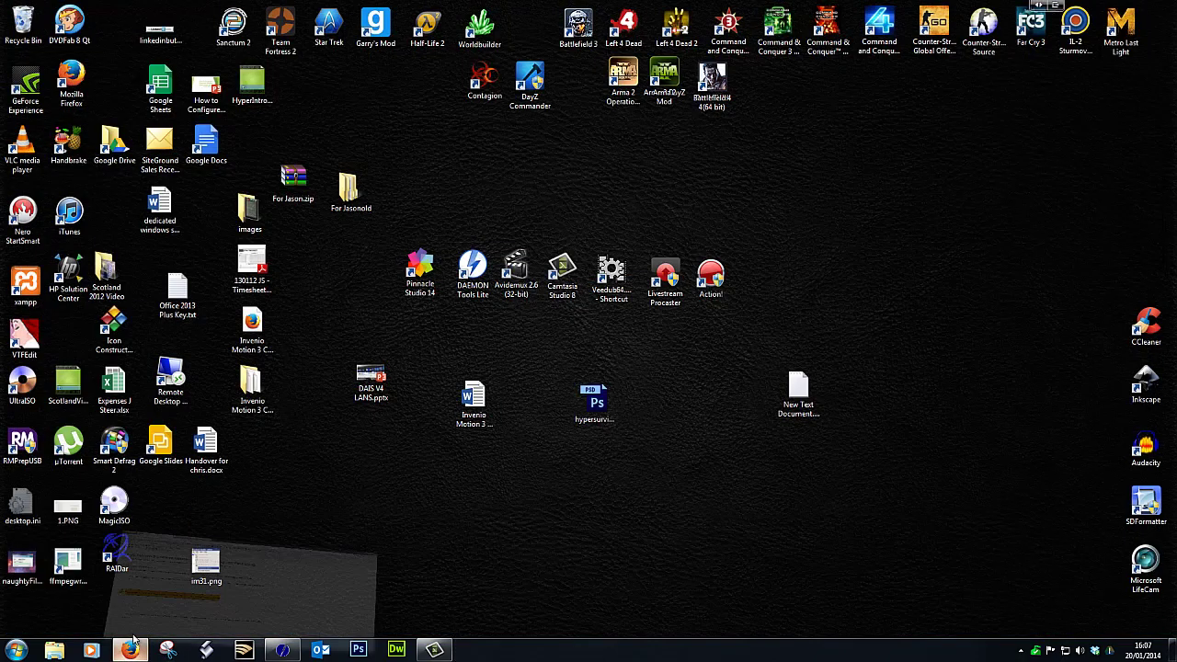
Insert a 1-row, 2-column table on a new line above the administrator-login sentence
click(142, 651)
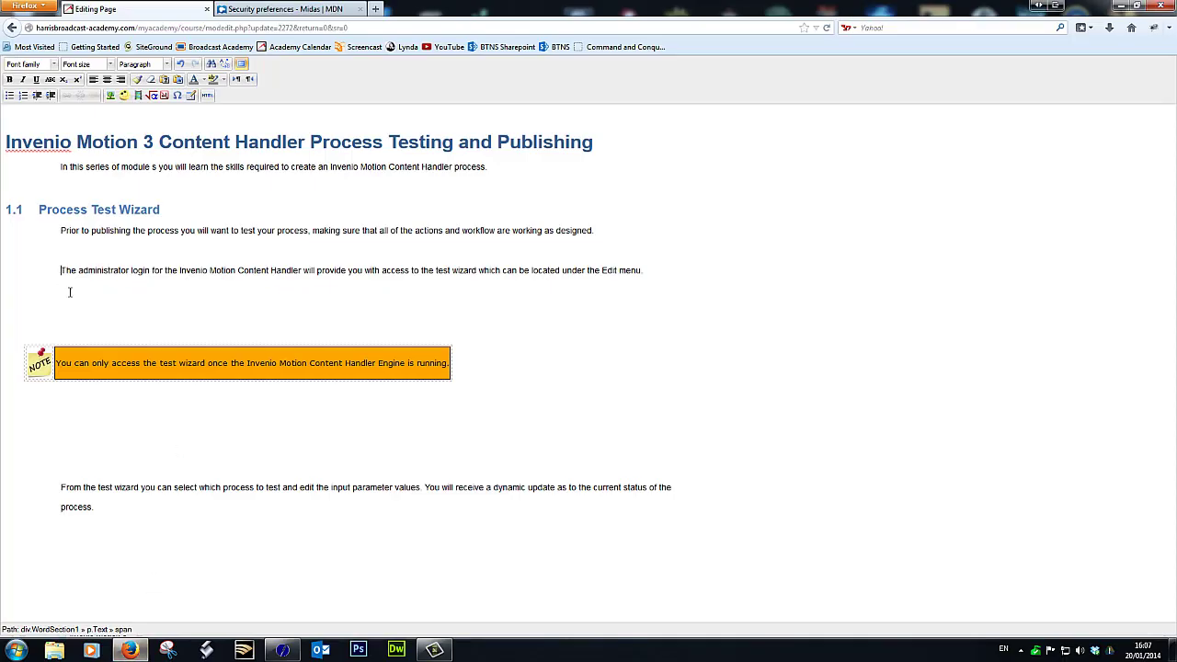
click(66, 251)
key(Return)
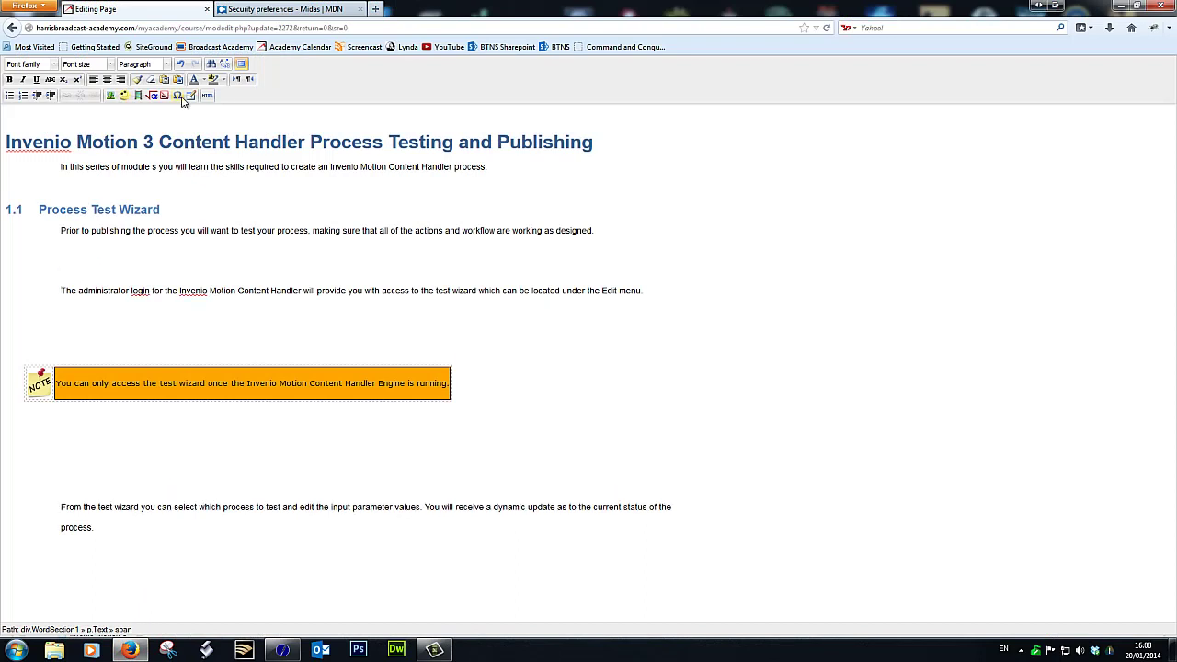
click(193, 96)
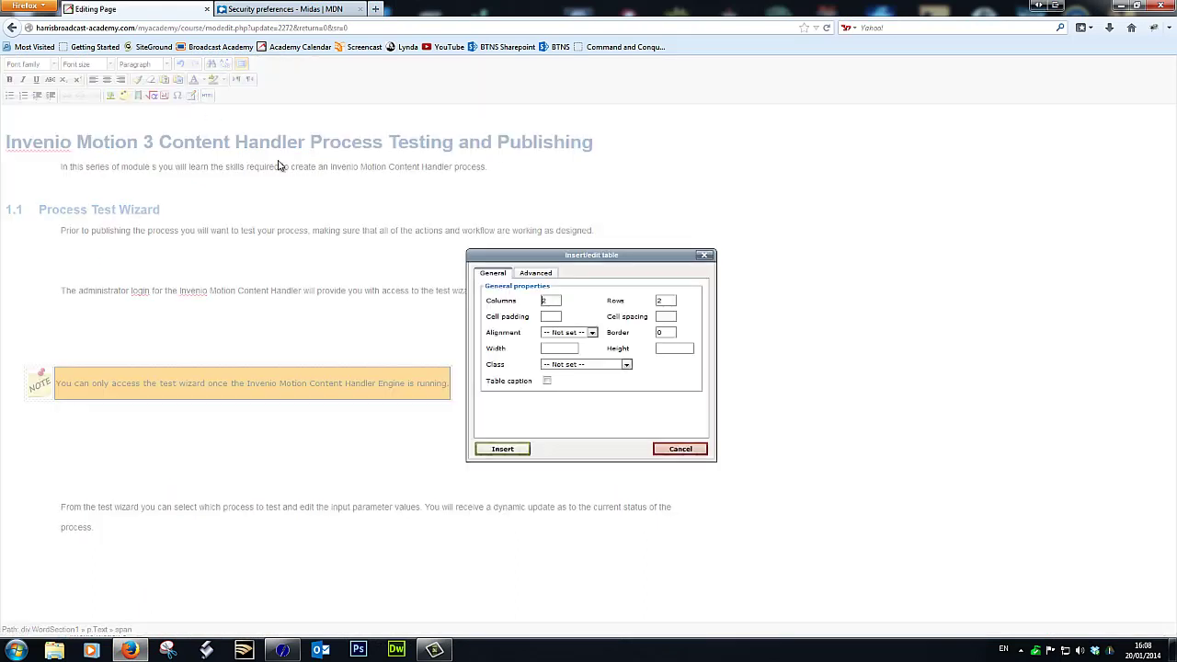
double_click(664, 301)
text(1)
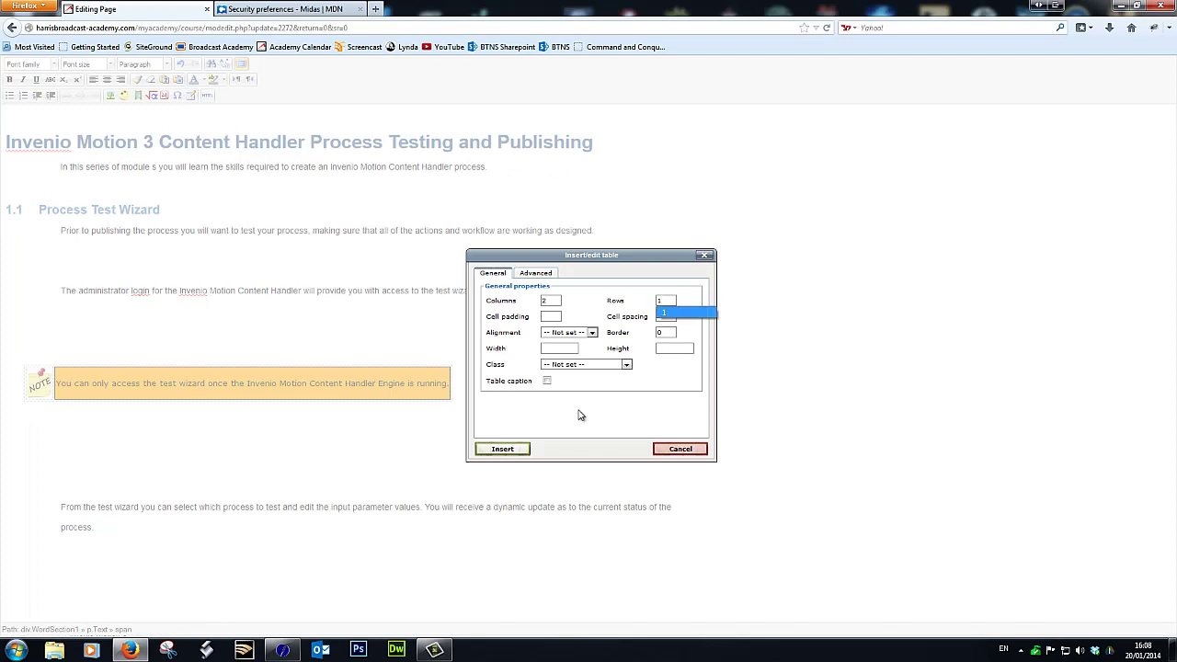
click(503, 449)
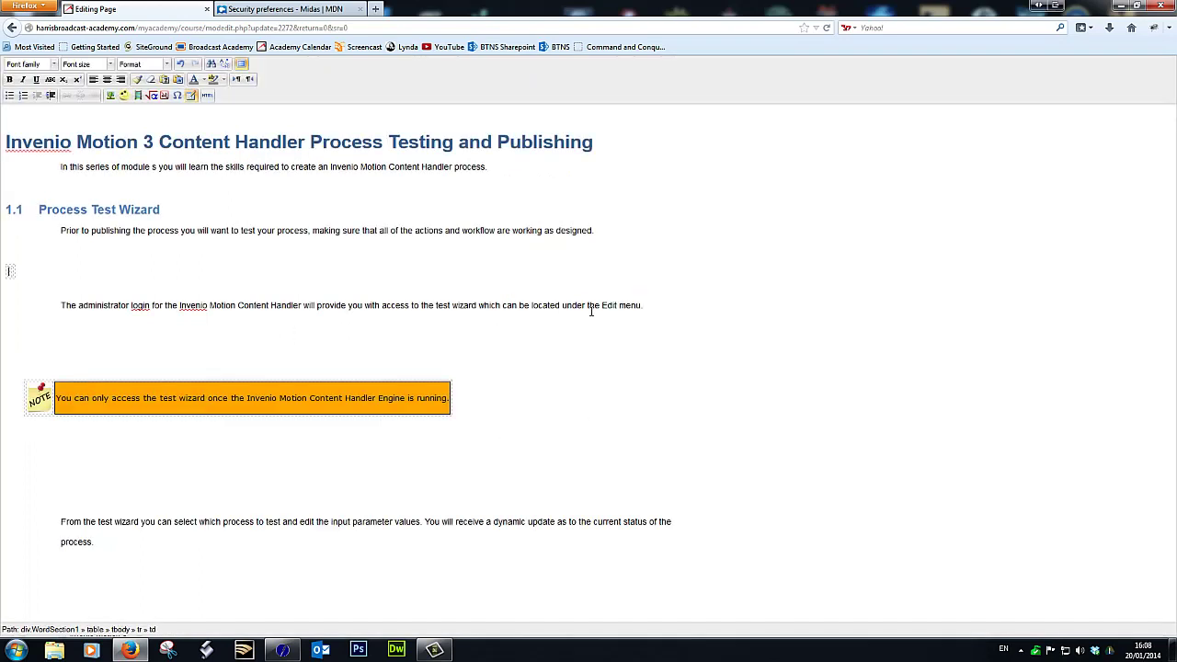
Copy the administrator-login sentence and paste it into the new table cell
drag(650, 305, 61, 305)
right_click(76, 308)
click(96, 324)
drag(656, 316, 57, 310)
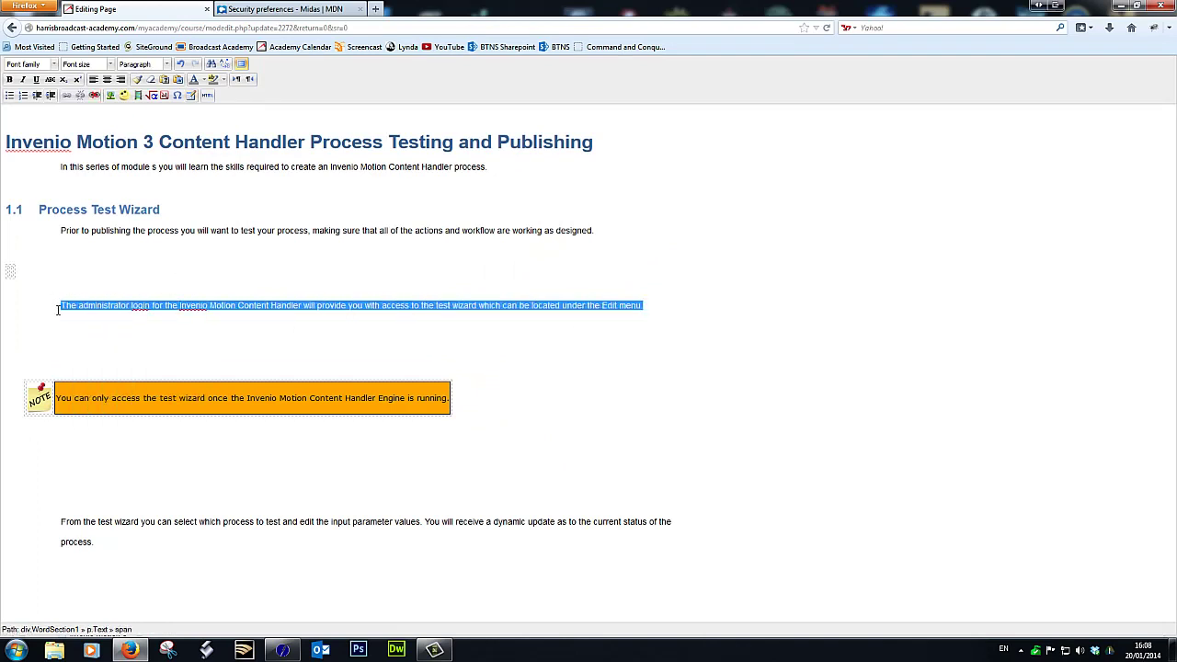
click(15, 276)
key(ctrl+v)
Set the pasted sentence in the table to font size 3 (12pt)
drag(532, 272, 11, 272)
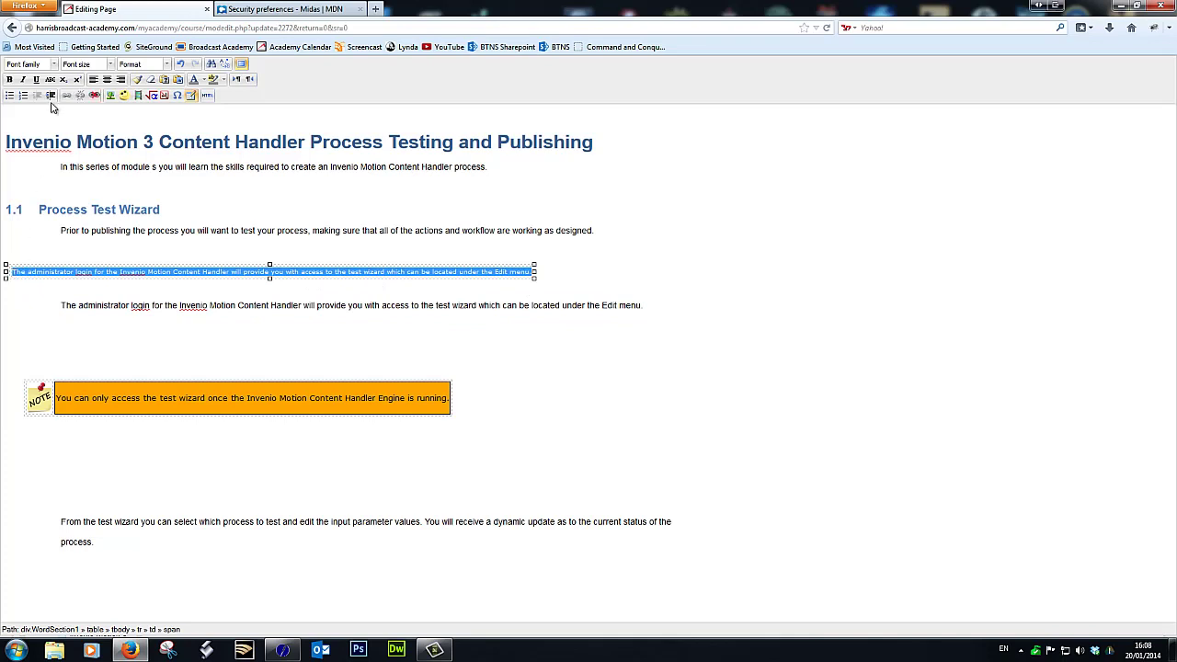
click(110, 64)
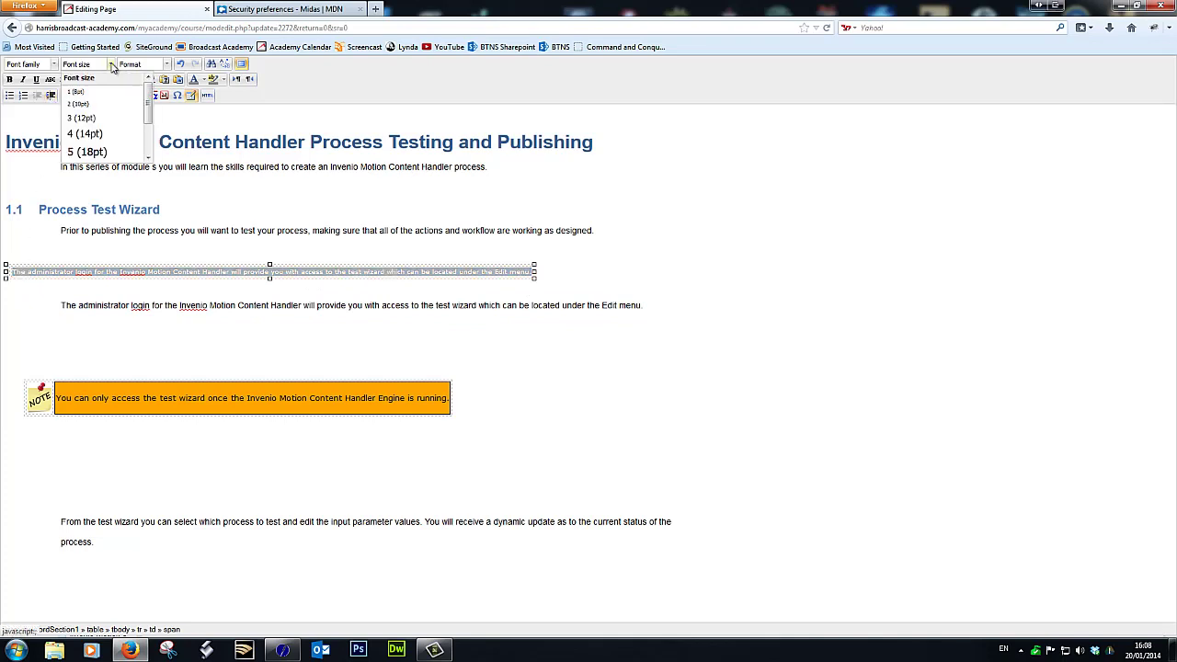
click(89, 118)
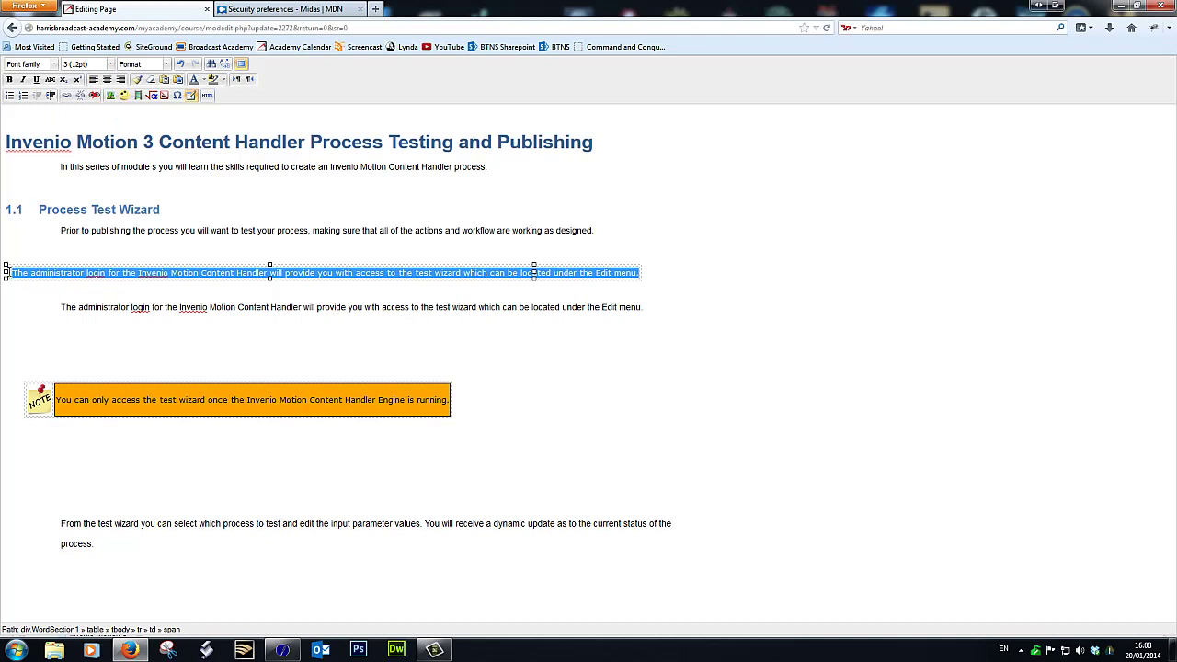
click(7, 274)
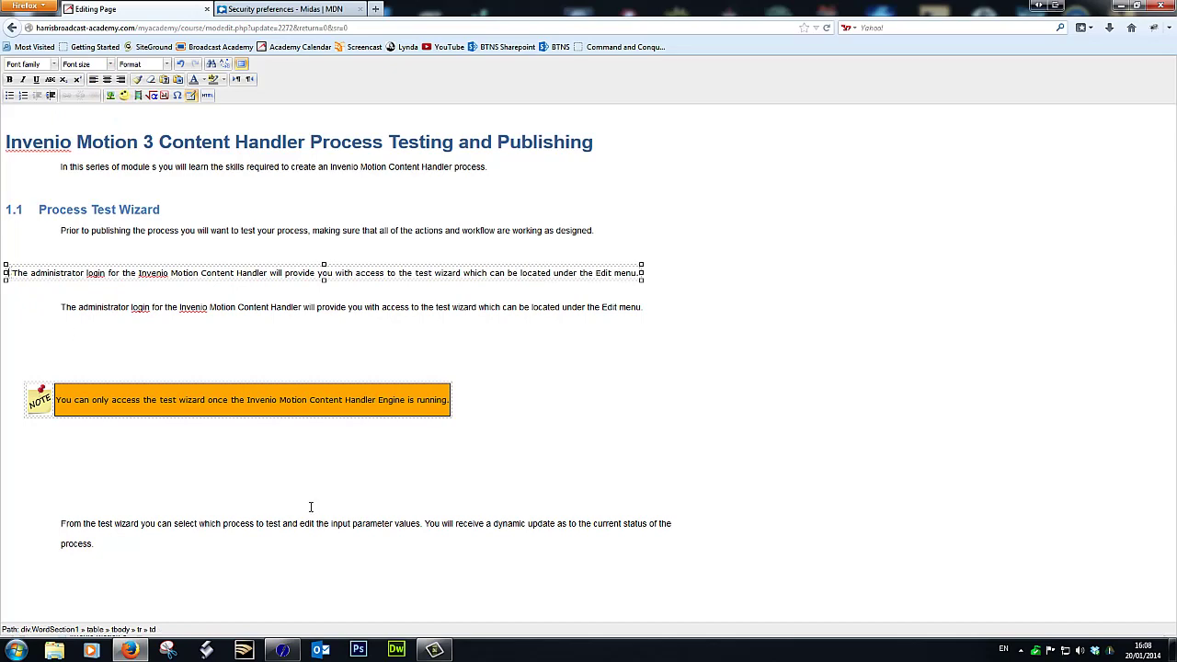
Copy the invenio folder's remote path after /public_html/ in Core FTP LE, then return to Moodle
click(285, 651)
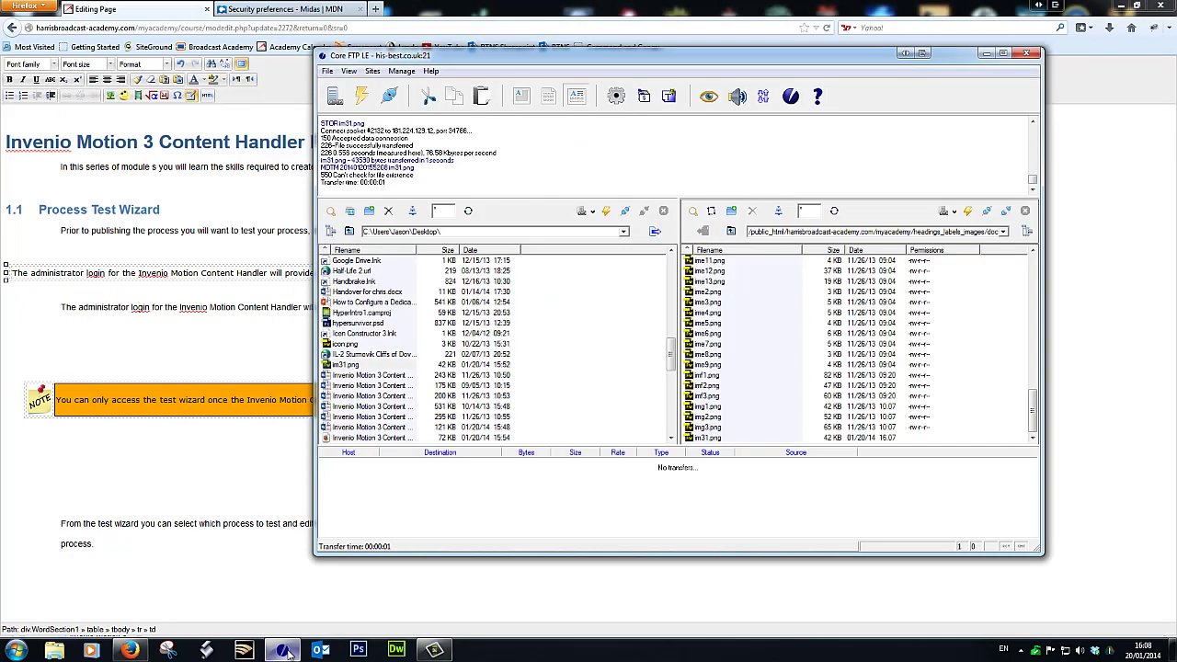
click(874, 230)
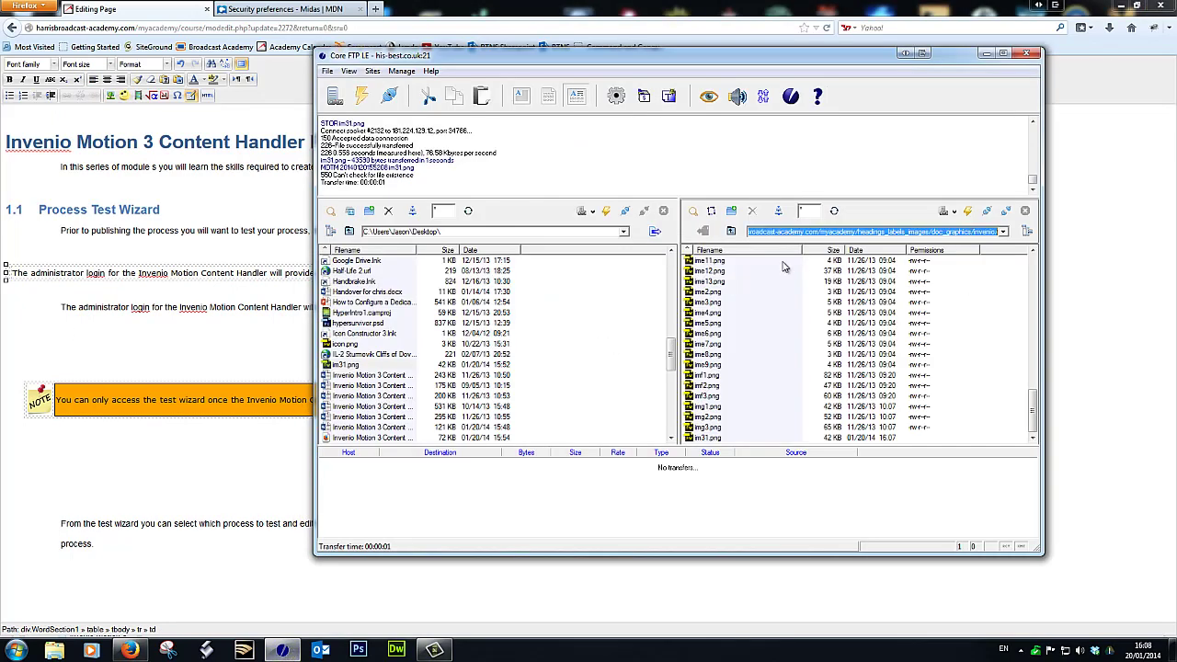
double_click(984, 231)
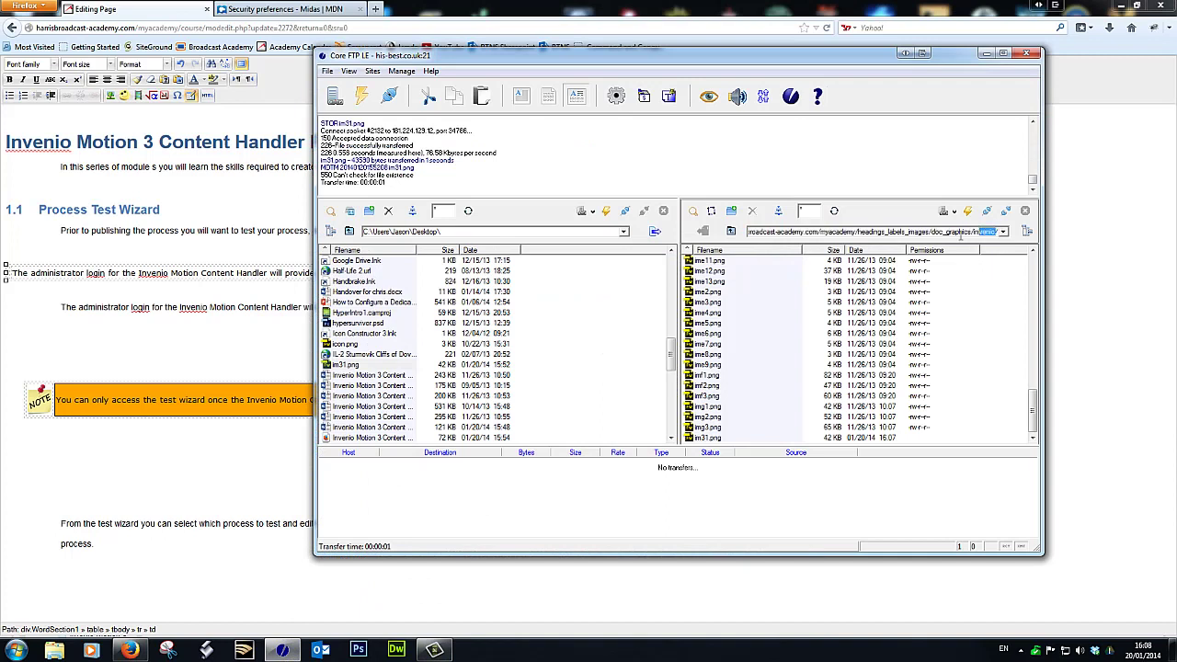
text(inve)
drag(992, 231, 789, 235)
right_click(790, 231)
click(823, 268)
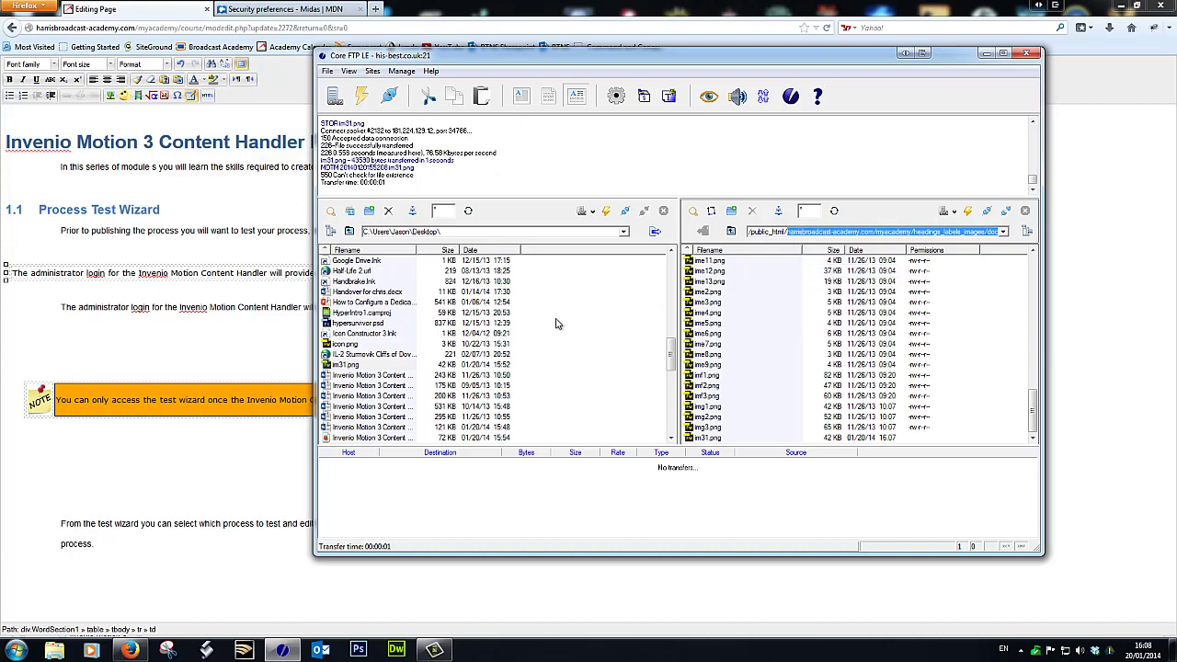
click(29, 275)
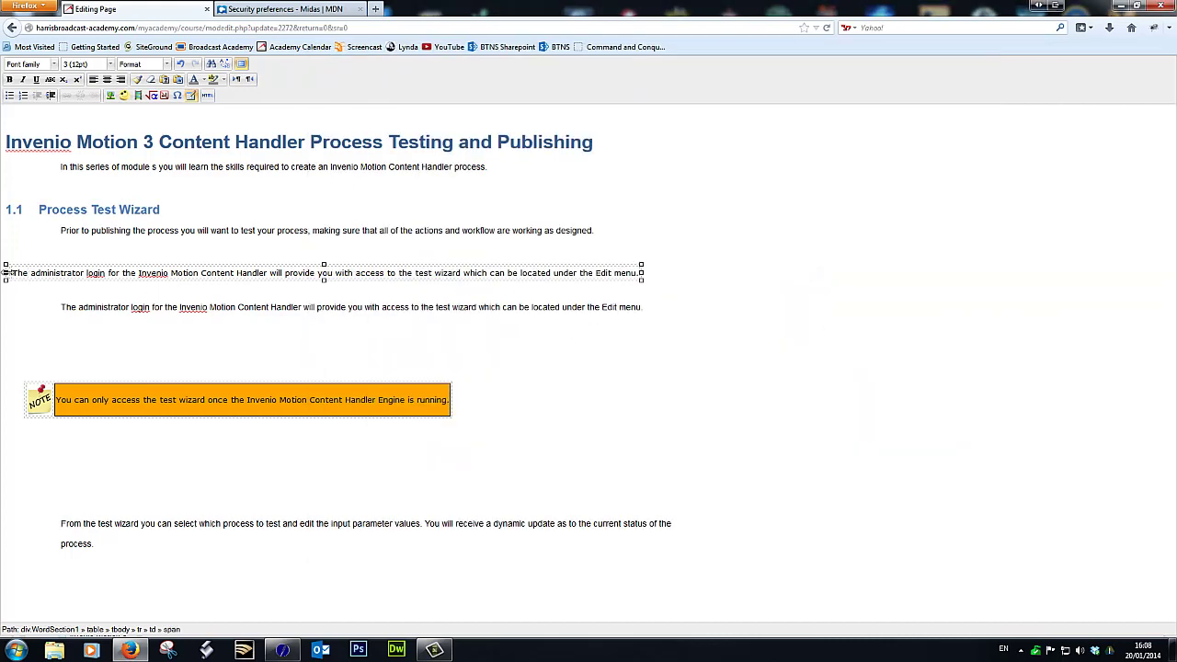
click(110, 96)
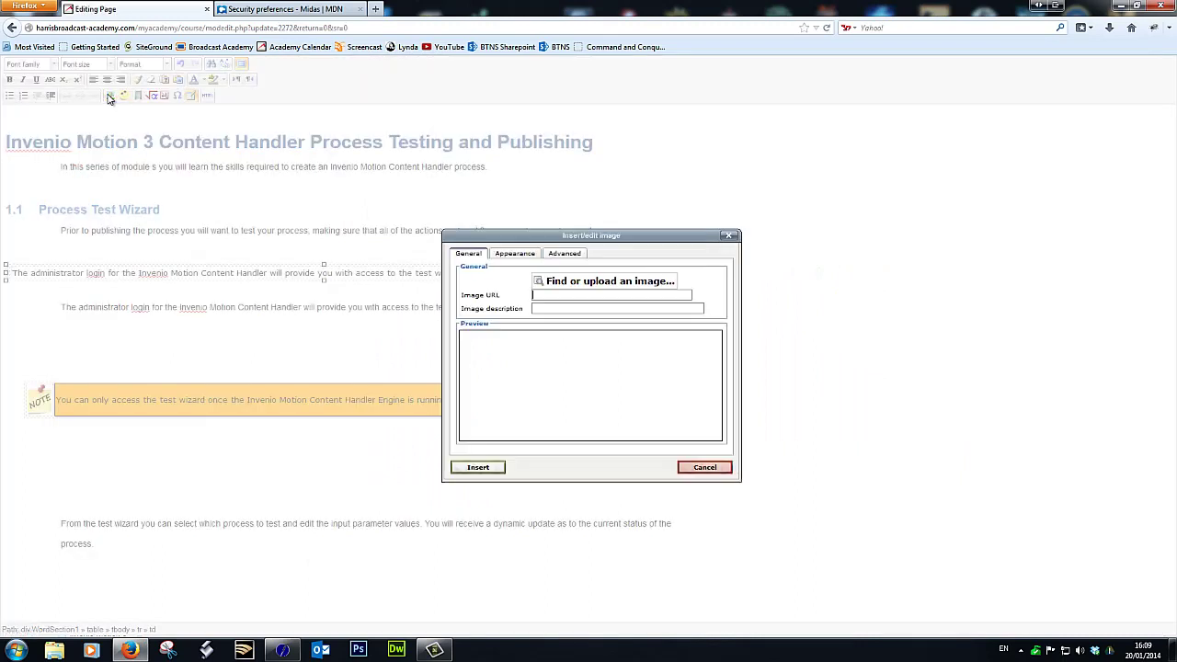
click(544, 296)
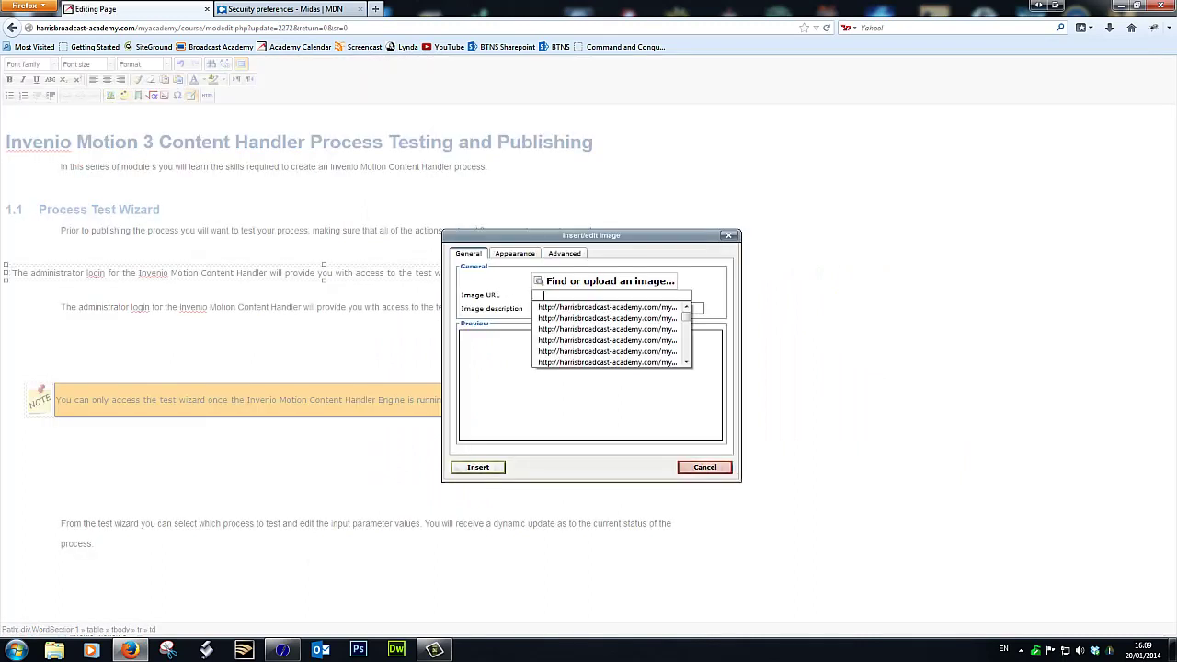
text(http://)
key(ctrl+v)
text(im31)
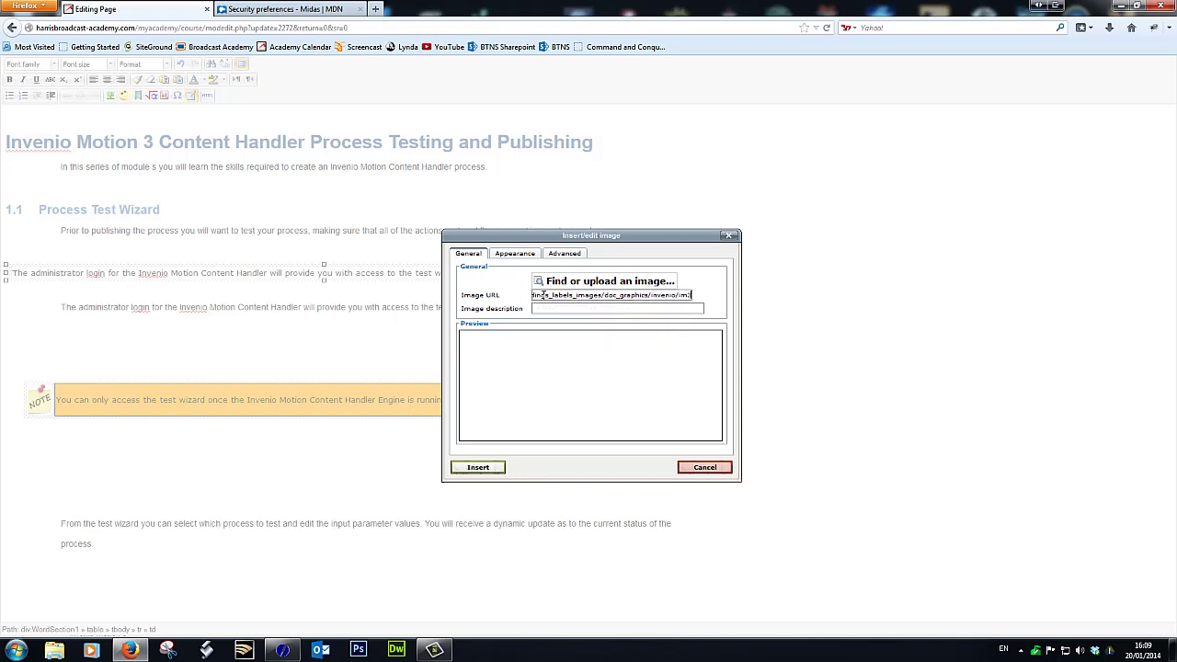
text(.png)
text(Image)
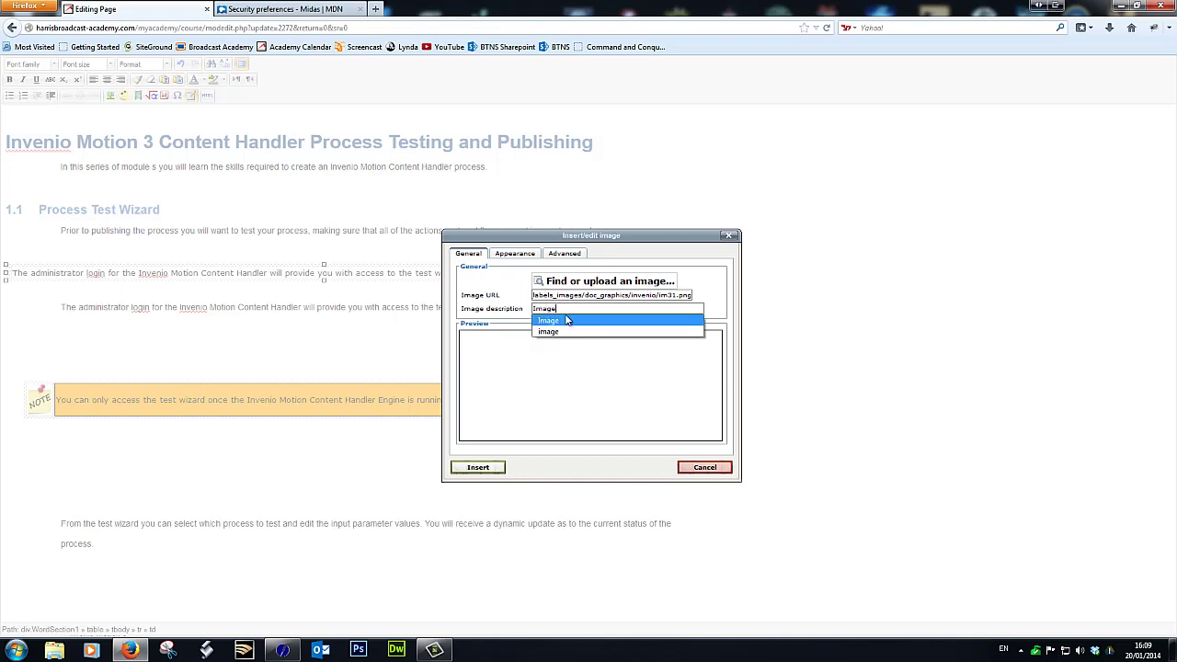
click(539, 368)
key(shift+Tab)
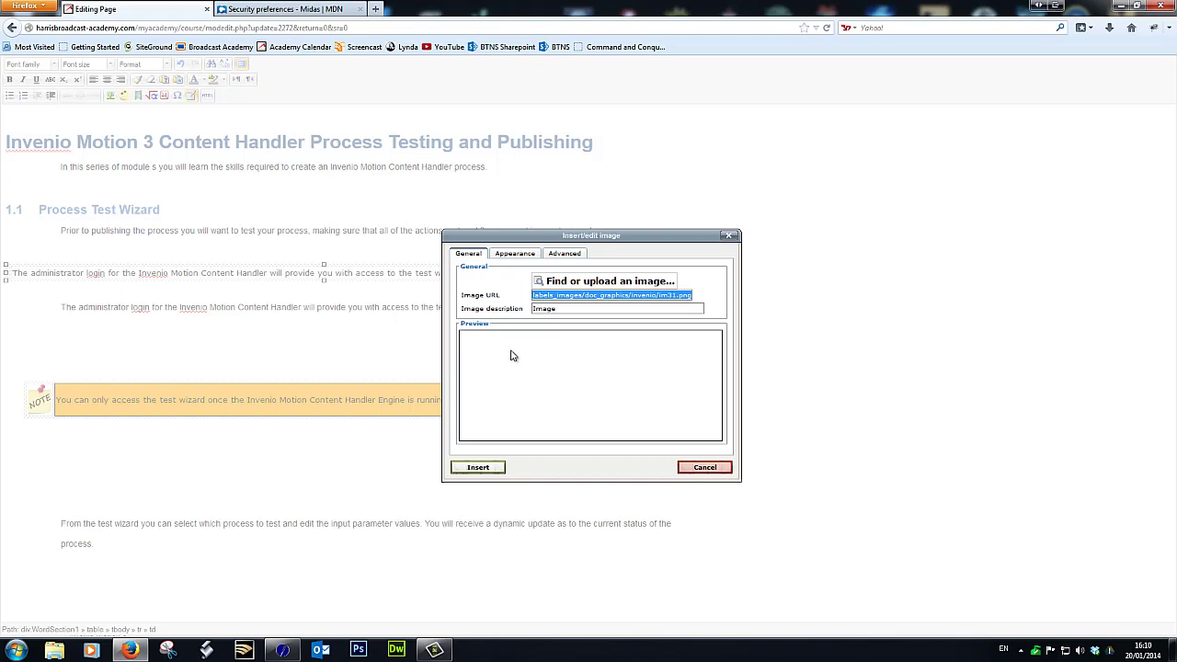
click(478, 468)
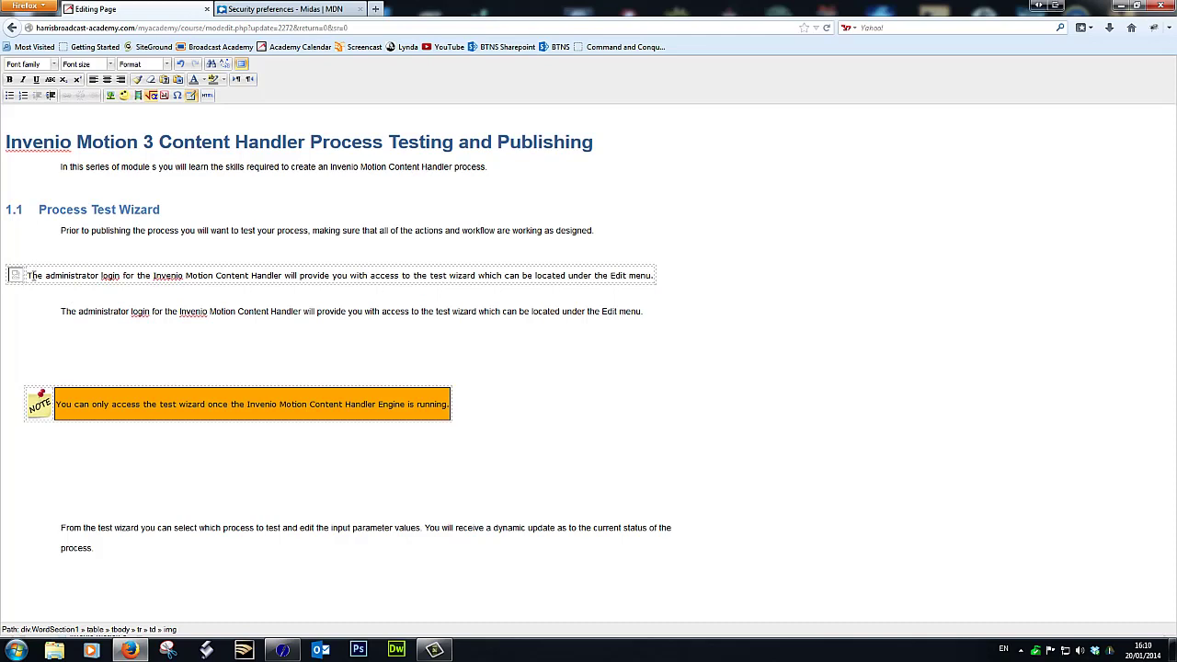
Indent the image table several times and break its text onto two lines
click(20, 267)
click(51, 96)
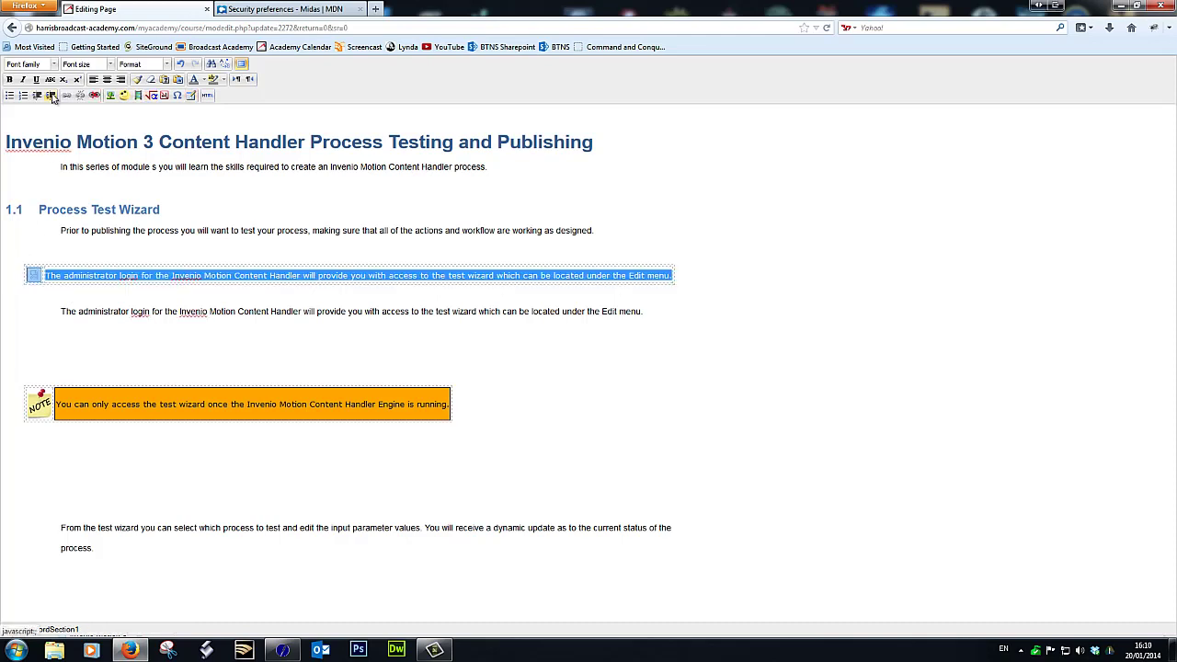
click(52, 97)
click(52, 97)
click(106, 265)
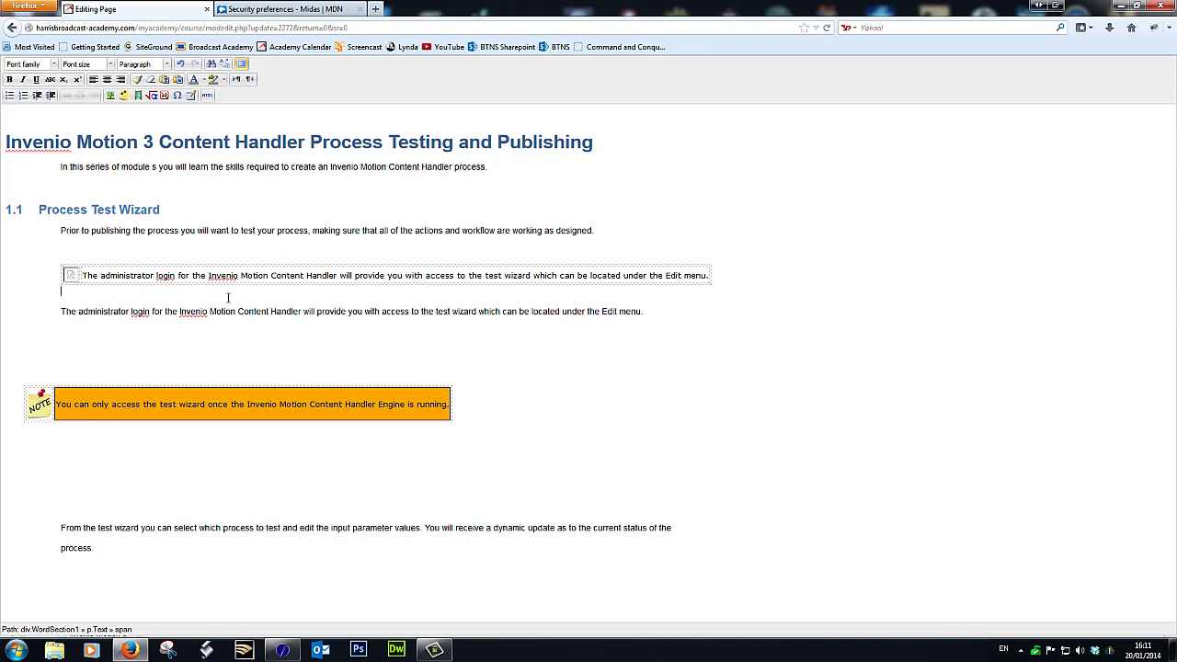
click(456, 276)
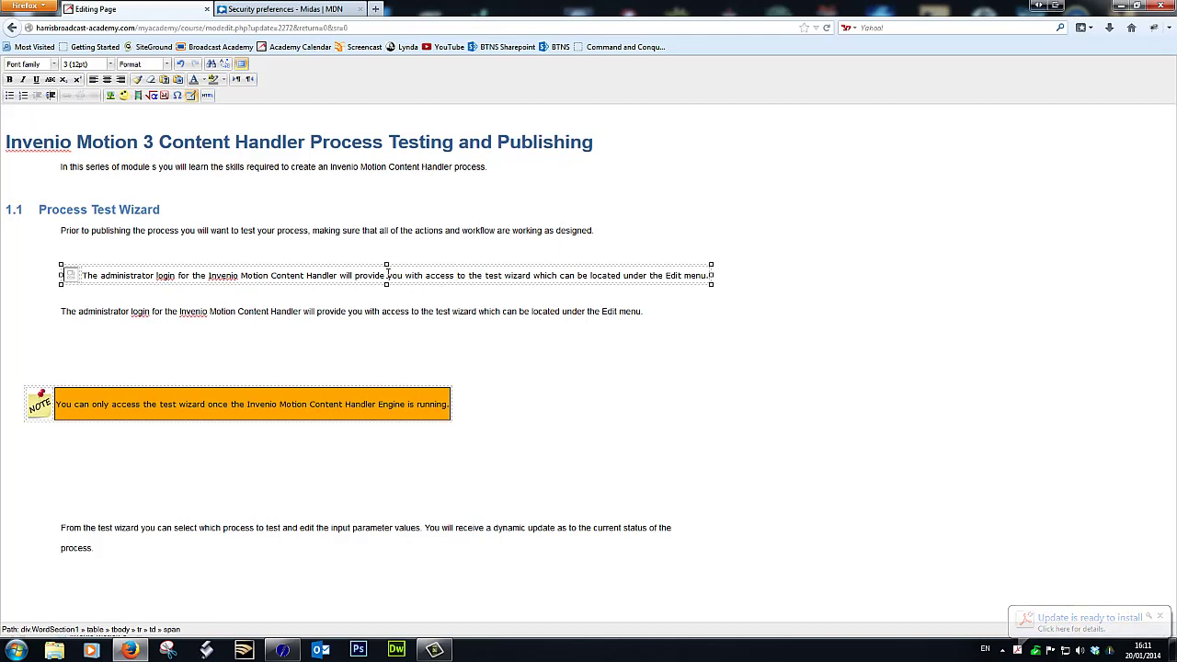
key(ctrl+7)
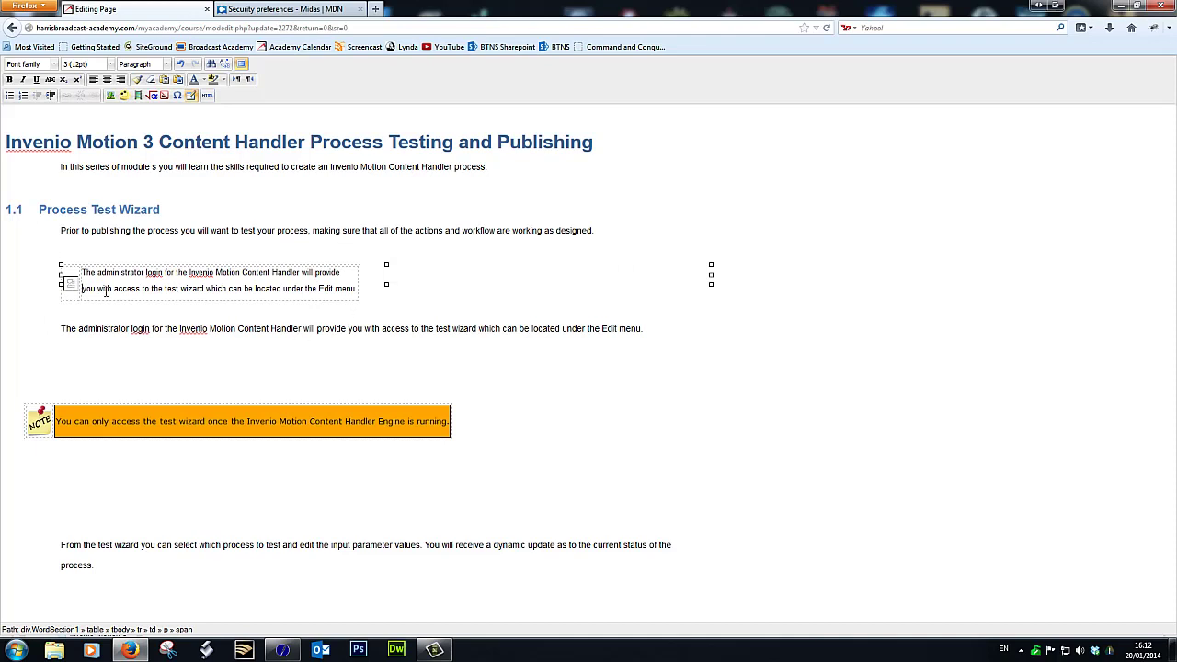
Delete the blank lines above and below the orange NOTE box, then exit full-screen editing
click(67, 364)
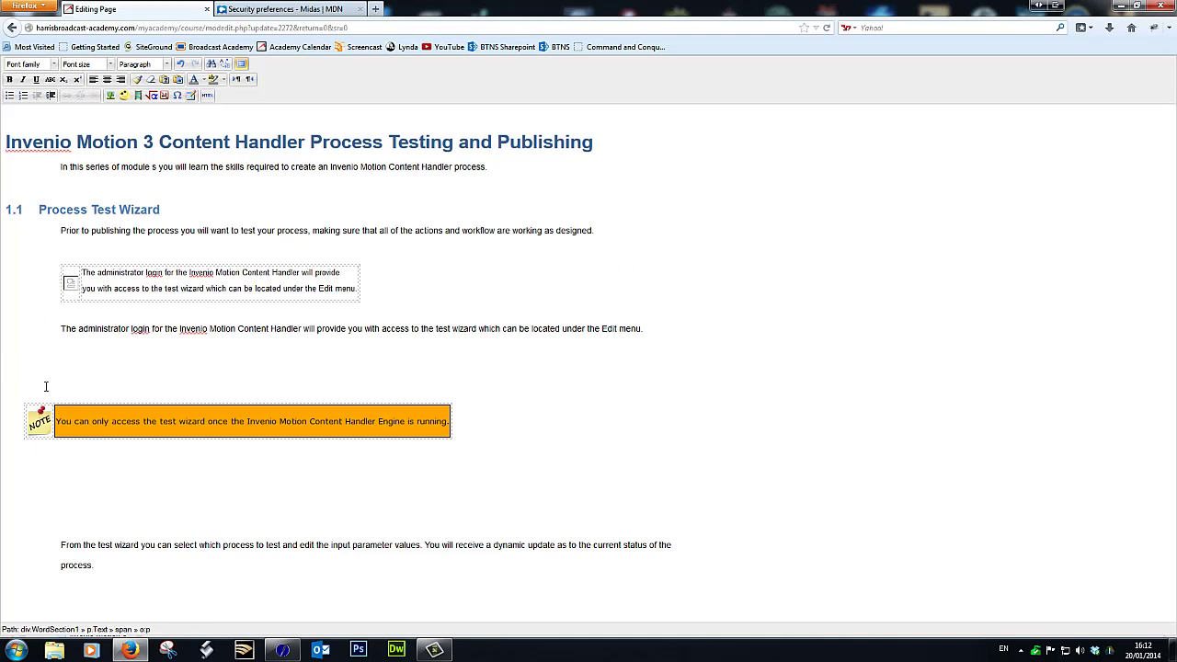
key(Delete)
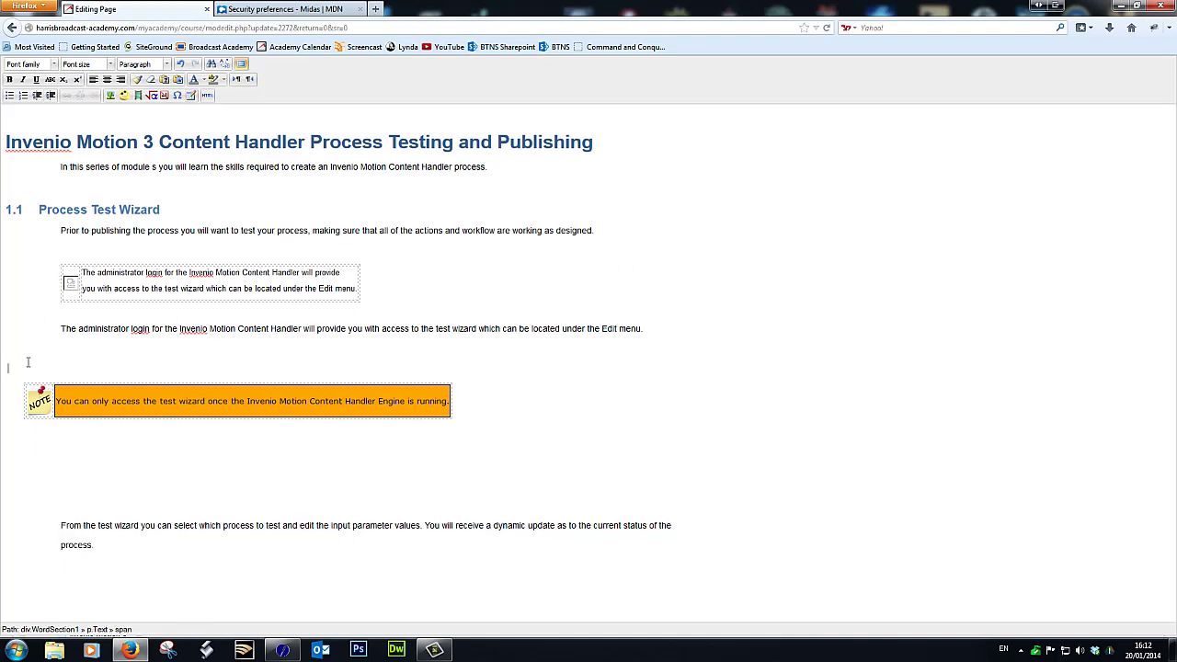
key(Delete)
key(Delete)
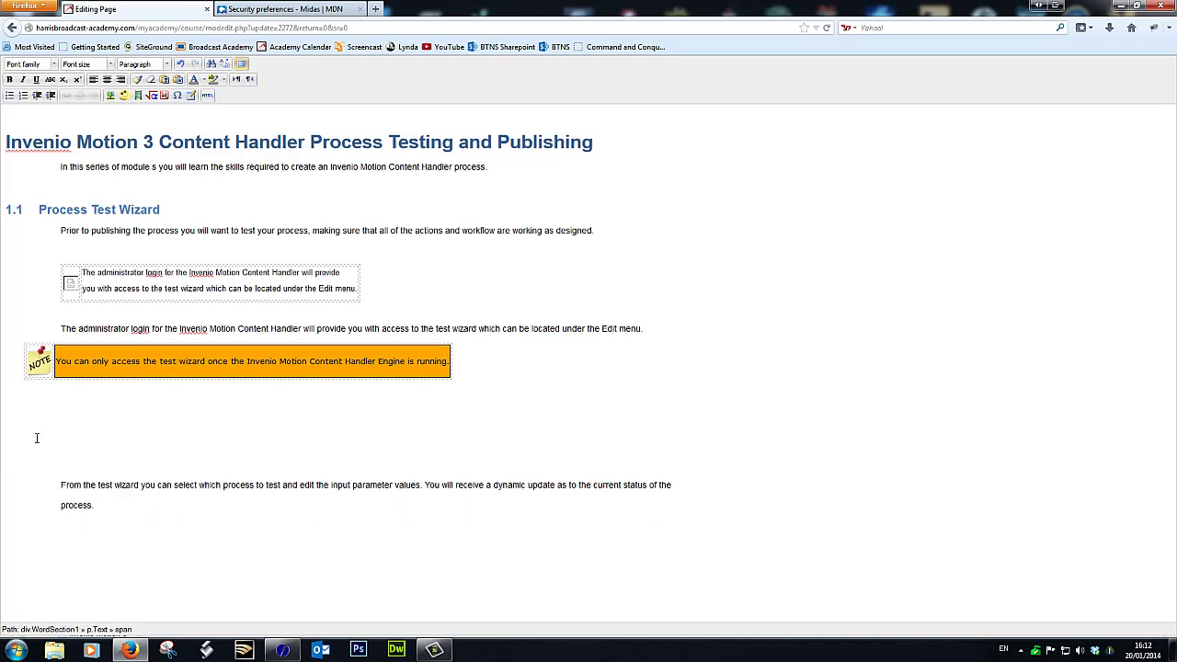
click(43, 454)
key(BackSpace)
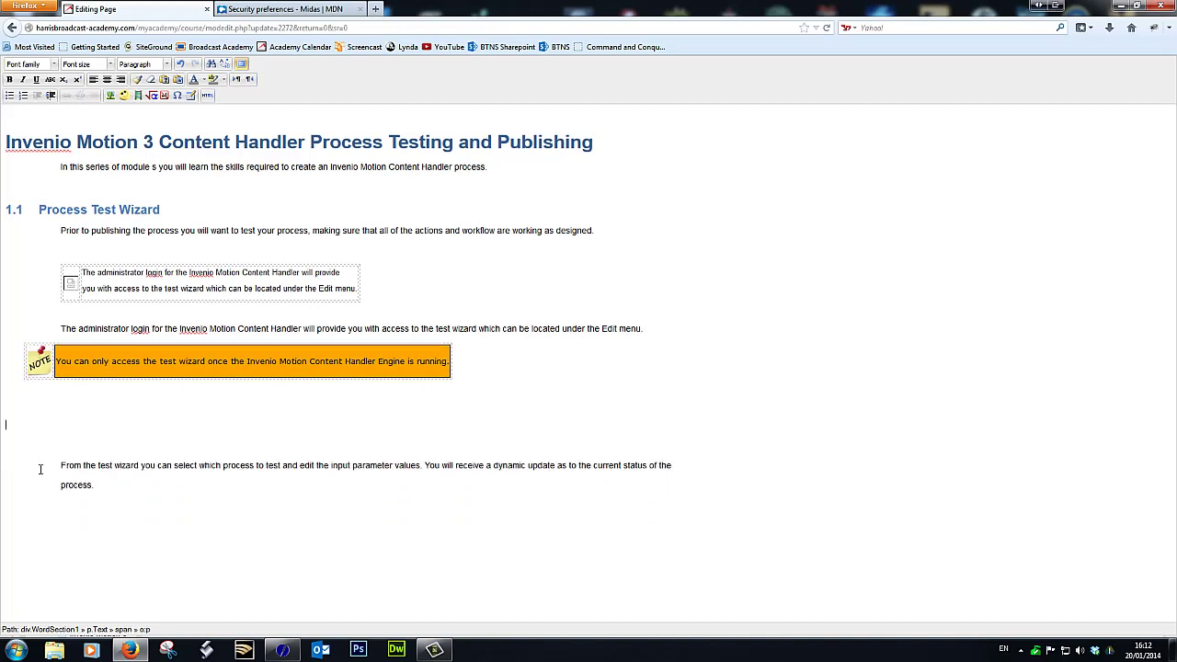
key(Delete)
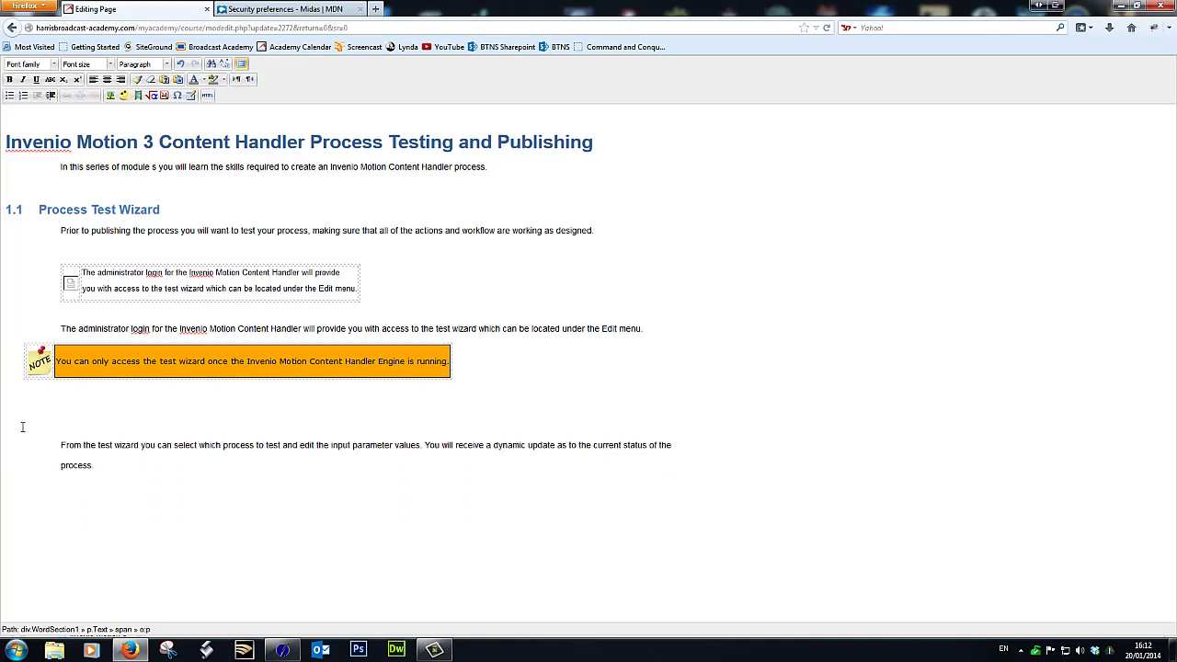
key(BackSpace)
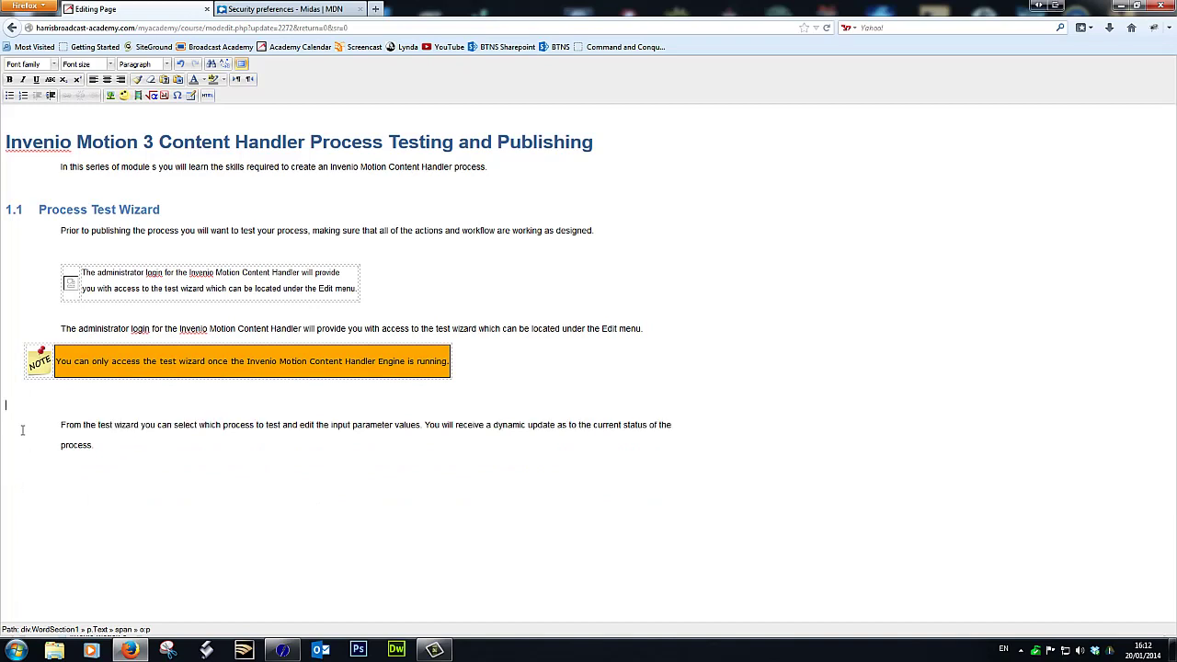
click(241, 64)
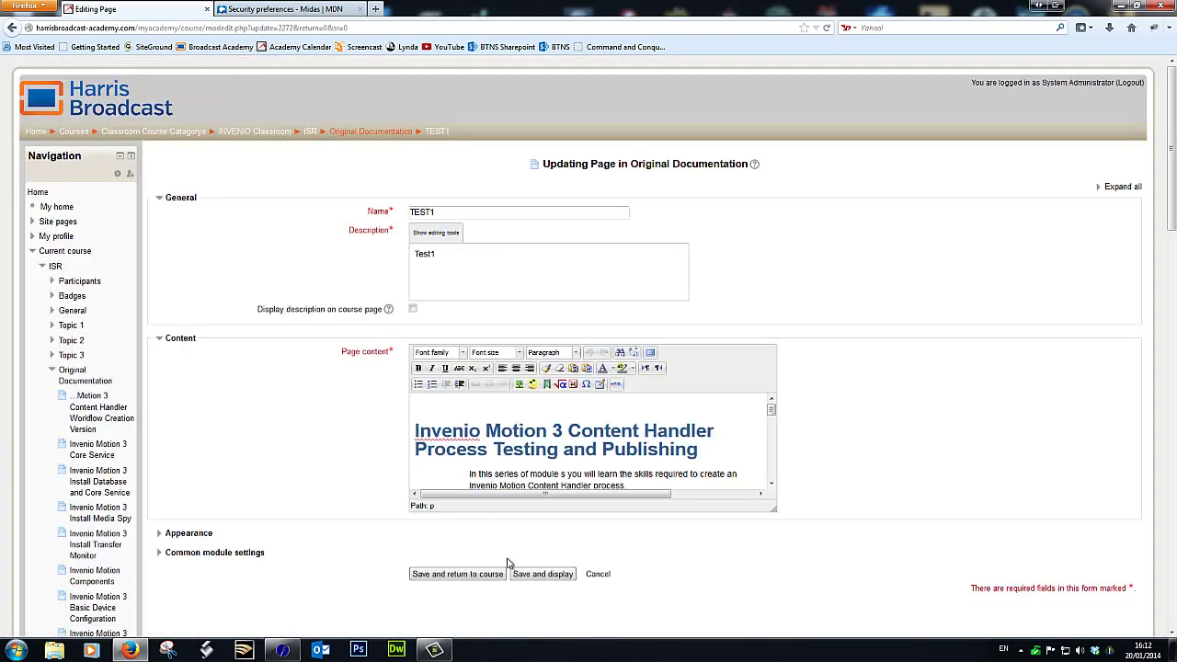
Save TEST1, view the saved page, then reopen TEST1's Edit settings
click(466, 575)
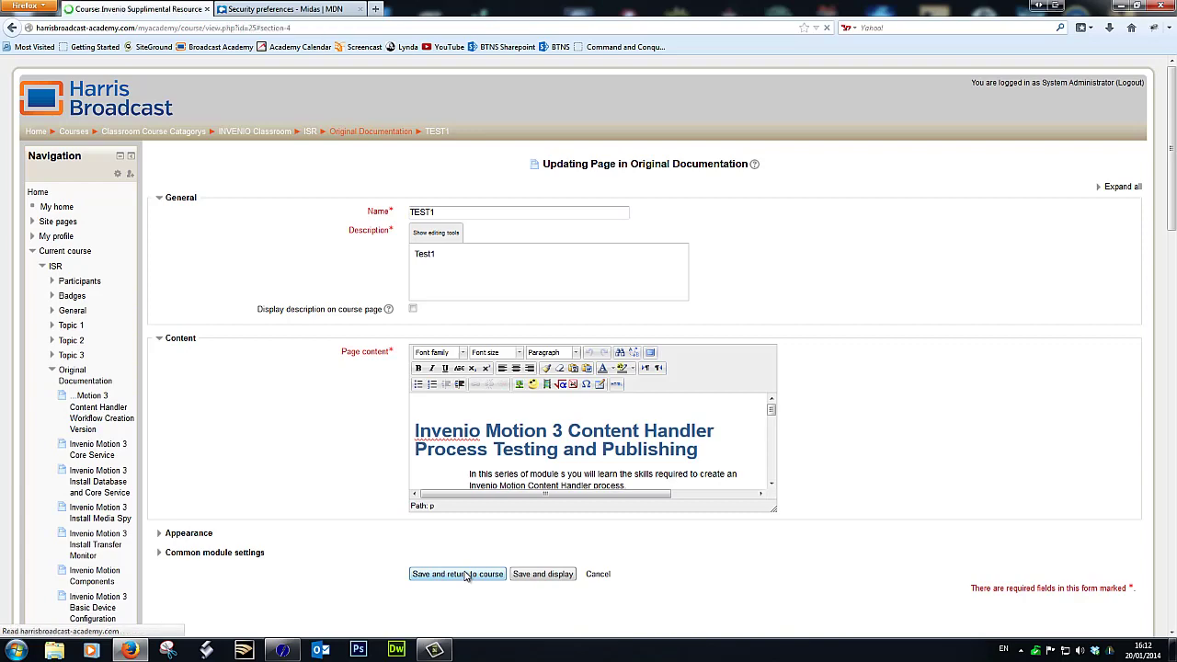
scroll(465, 574, down, 3)
scroll(465, 575, down, 1)
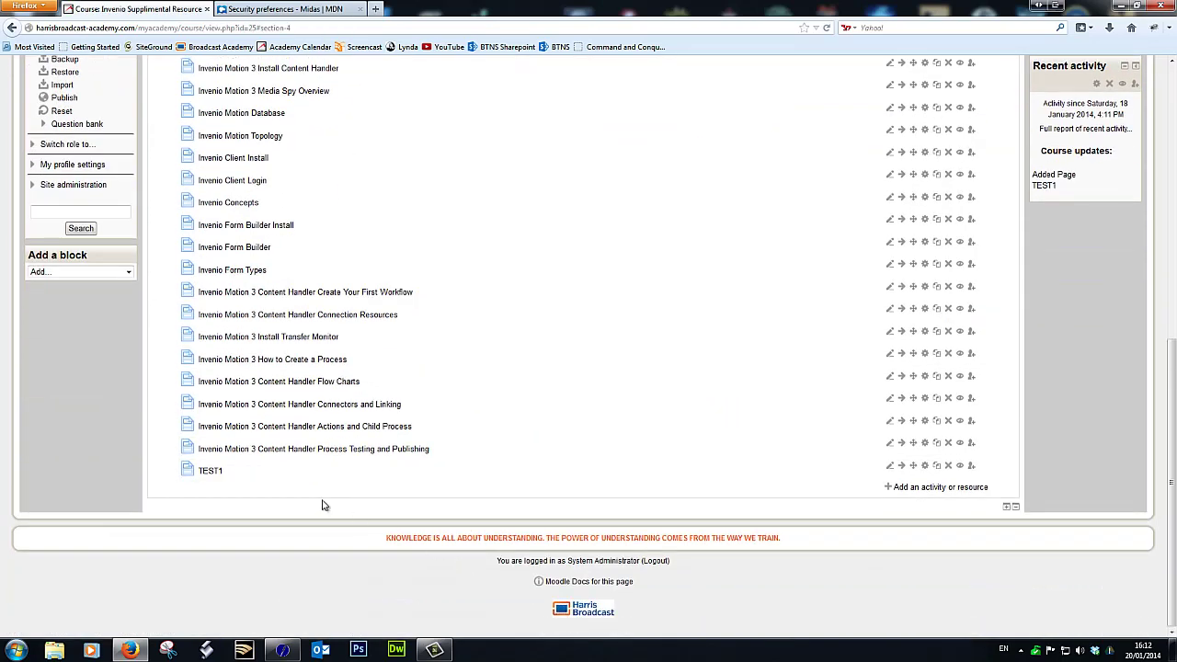
click(208, 472)
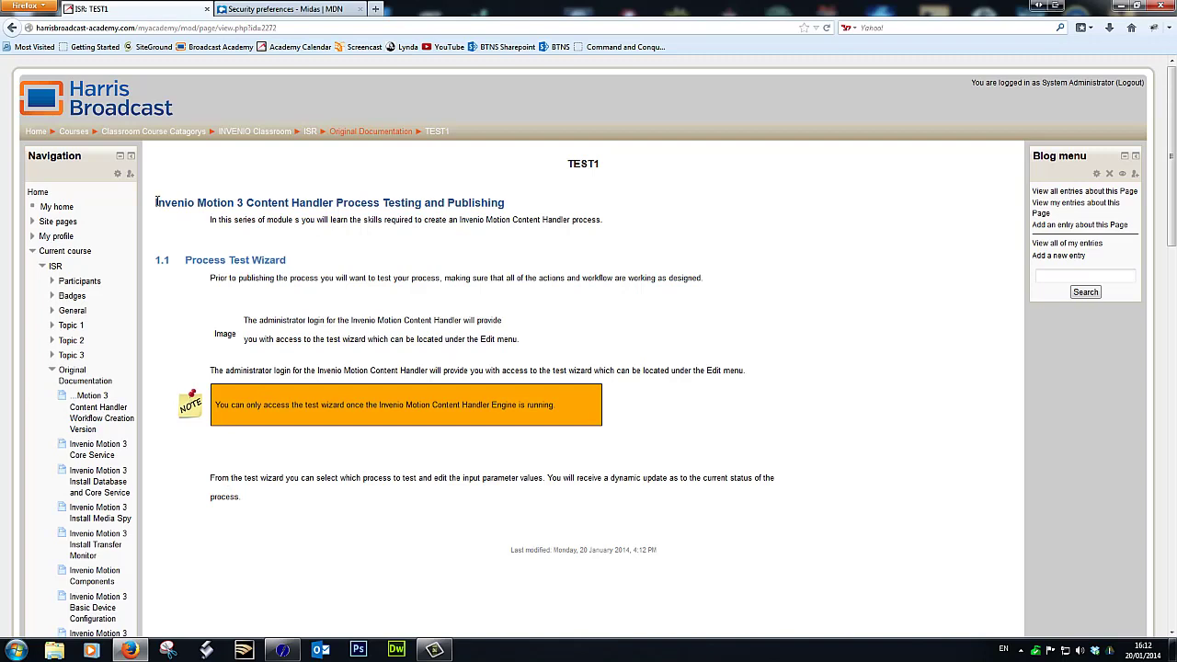
drag(156, 201, 518, 207)
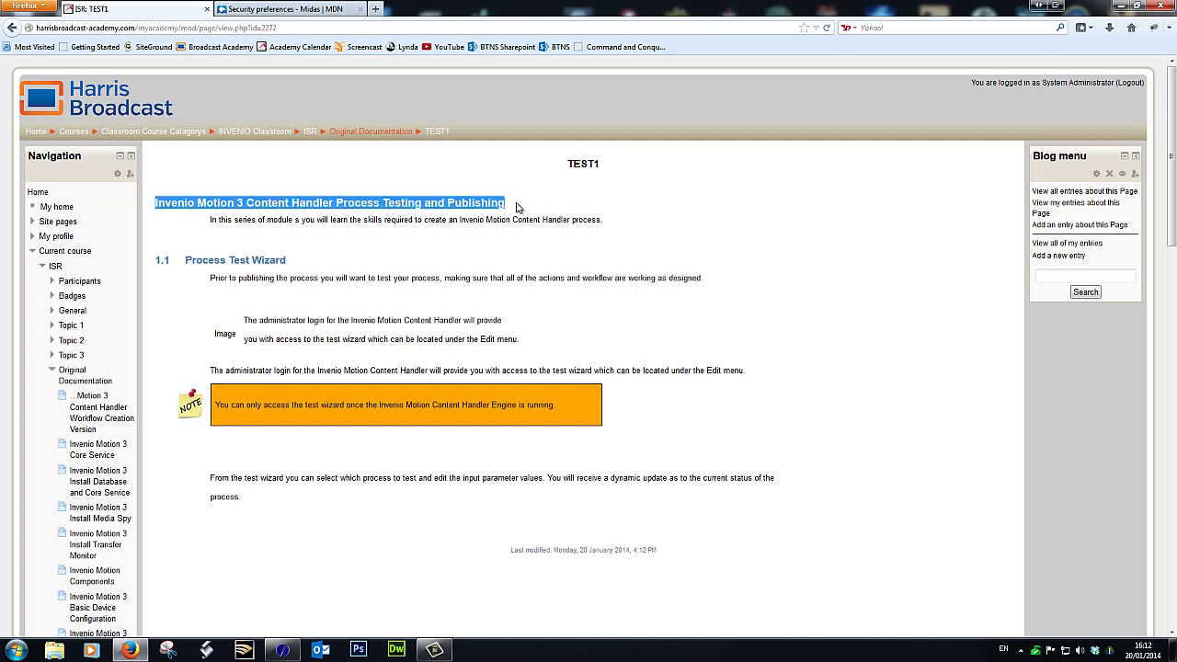
click(12, 29)
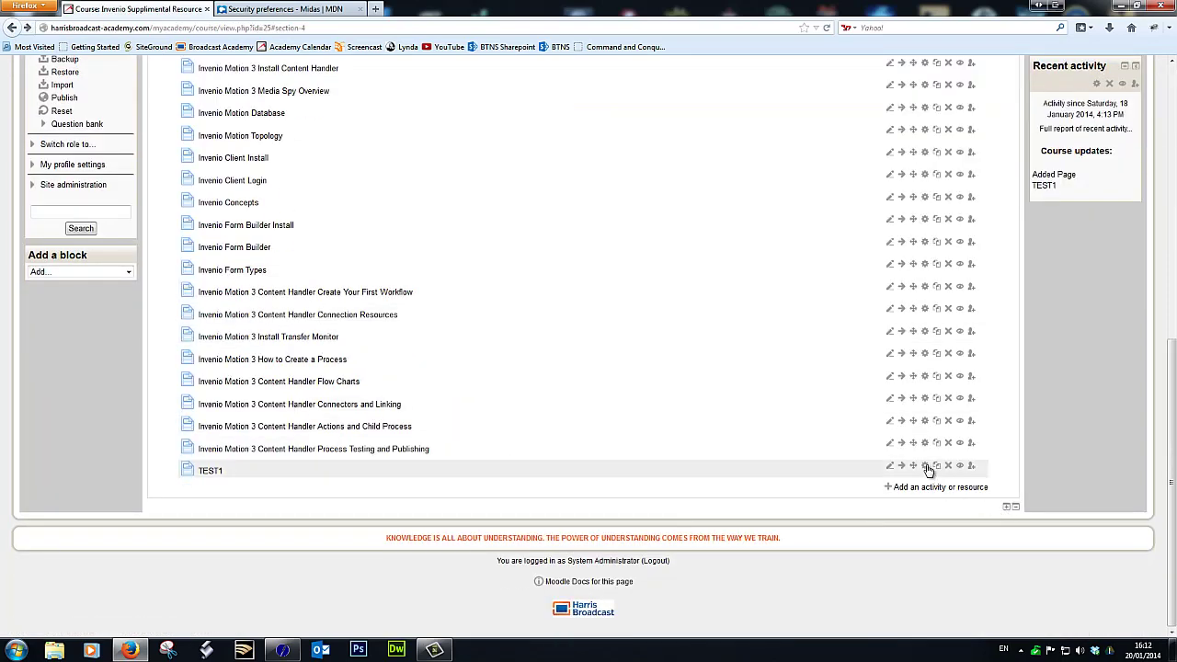
click(927, 468)
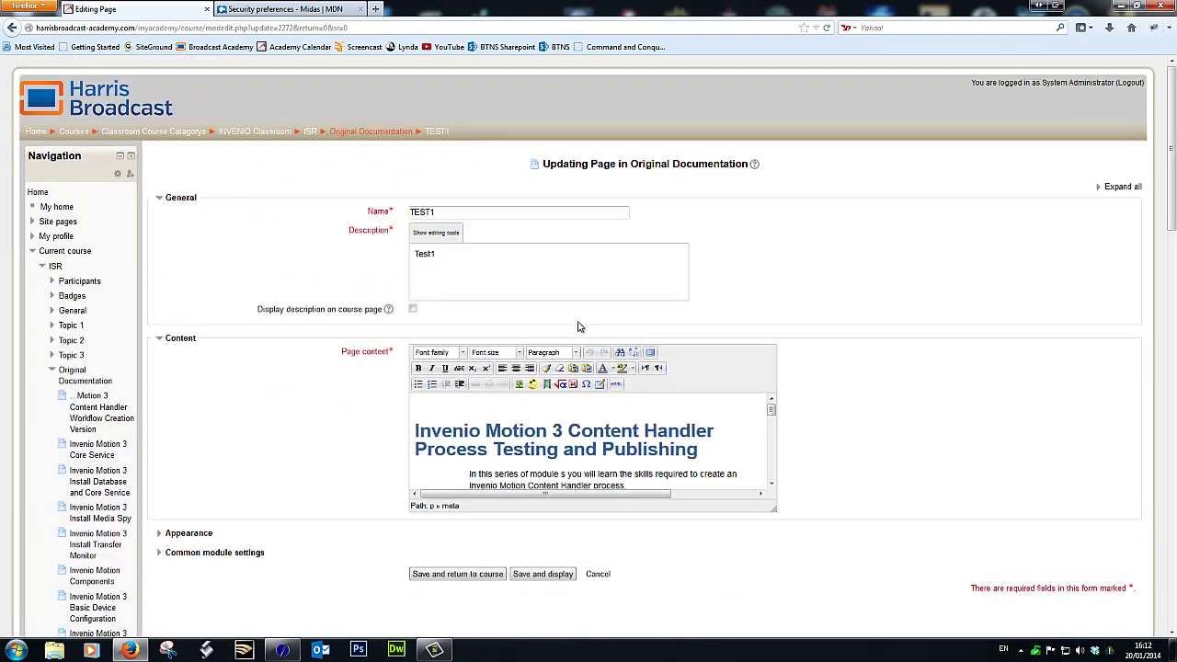
Make the main heading font size 7 (36pt) and bold
drag(701, 450, 391, 433)
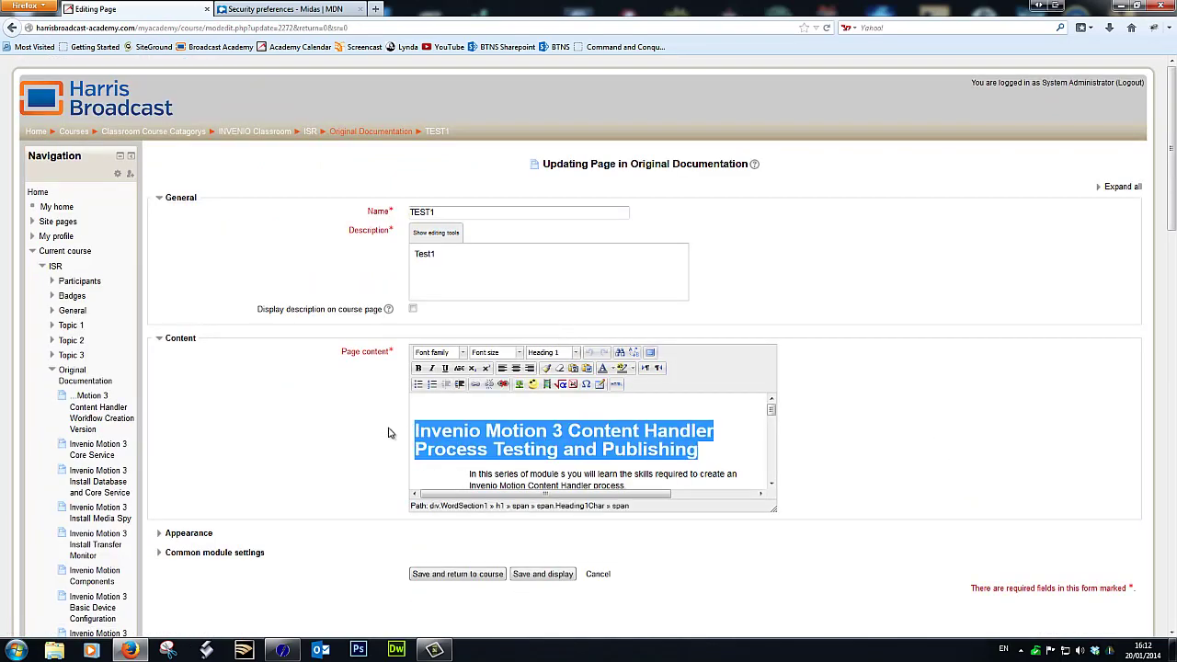
click(465, 353)
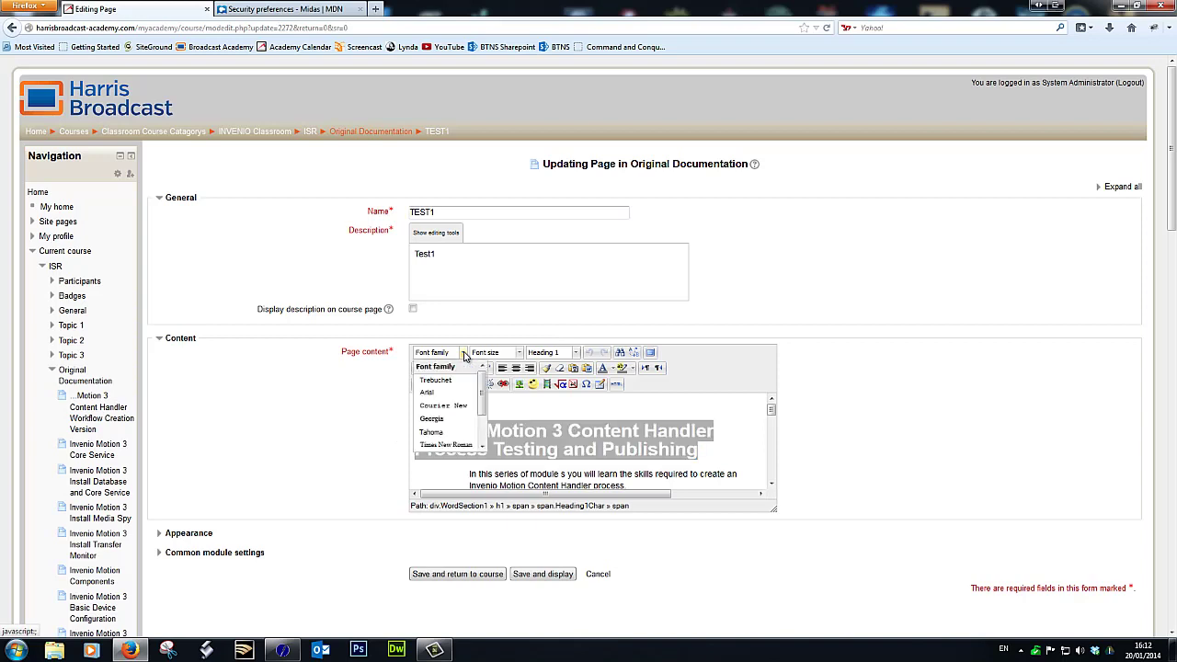
click(464, 353)
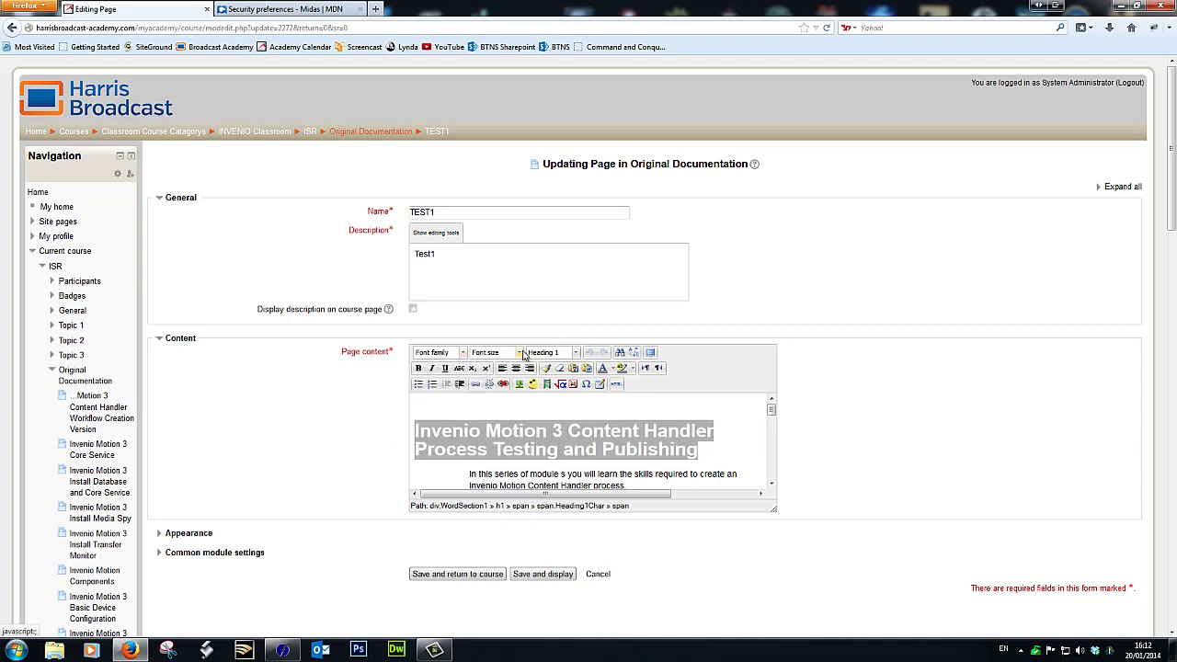
click(523, 353)
drag(555, 383, 558, 441)
click(511, 442)
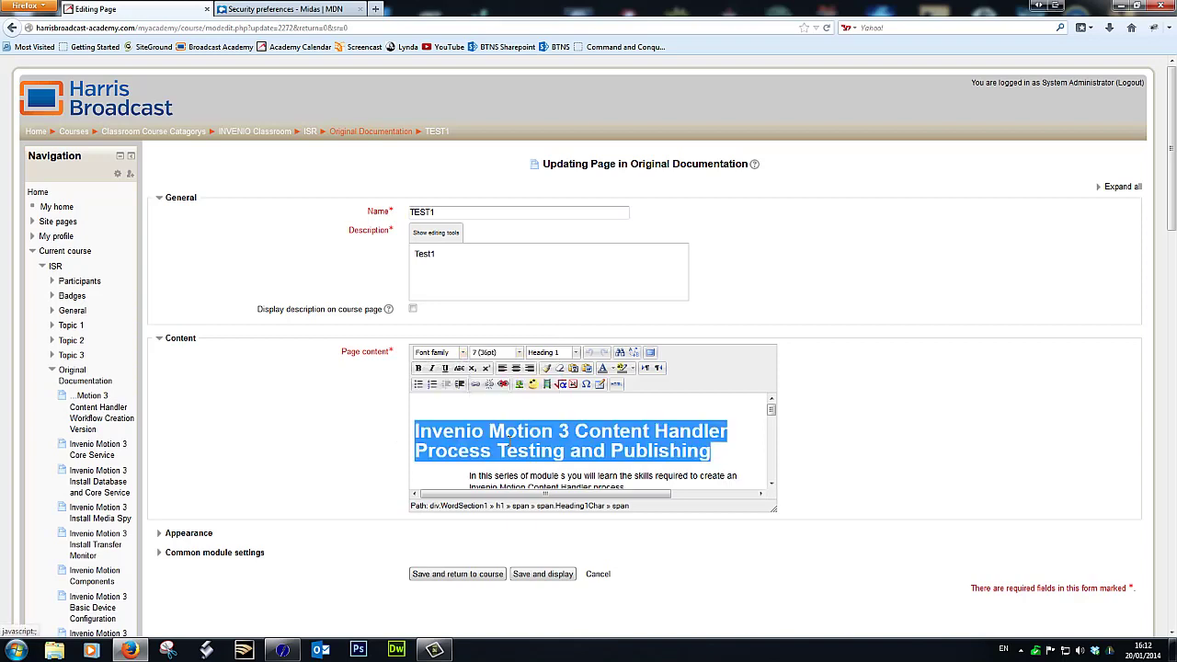
click(418, 369)
Save and return to the course, then open TEST1 to check the heading
click(449, 575)
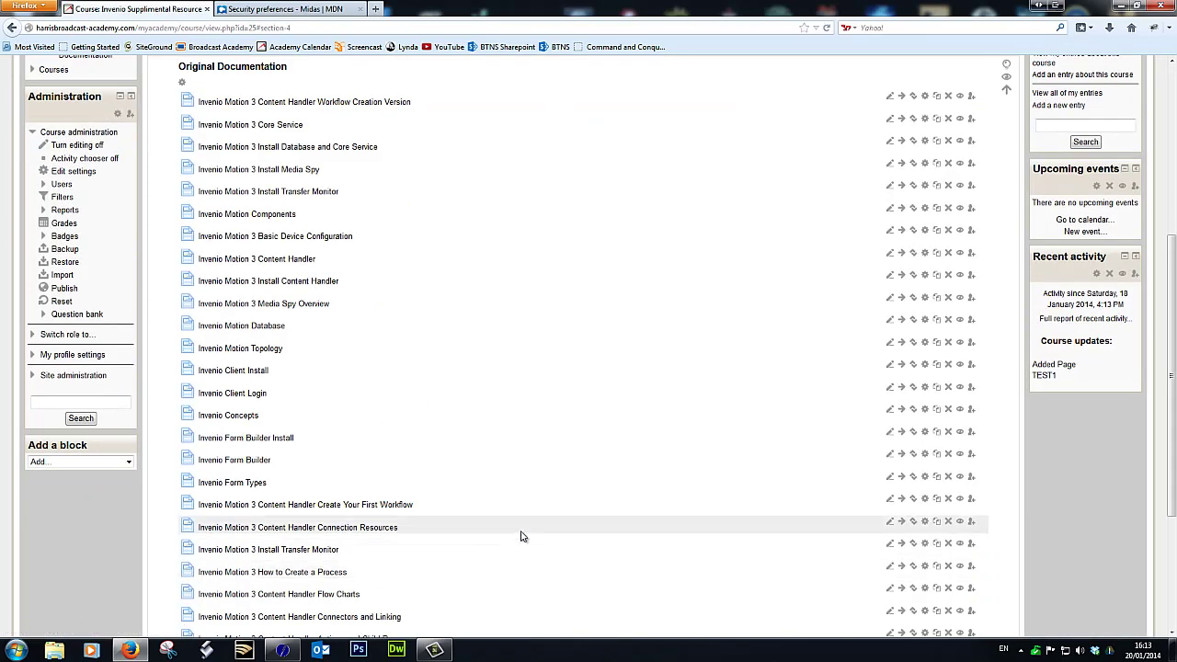
scroll(376, 505, down, 4)
click(210, 471)
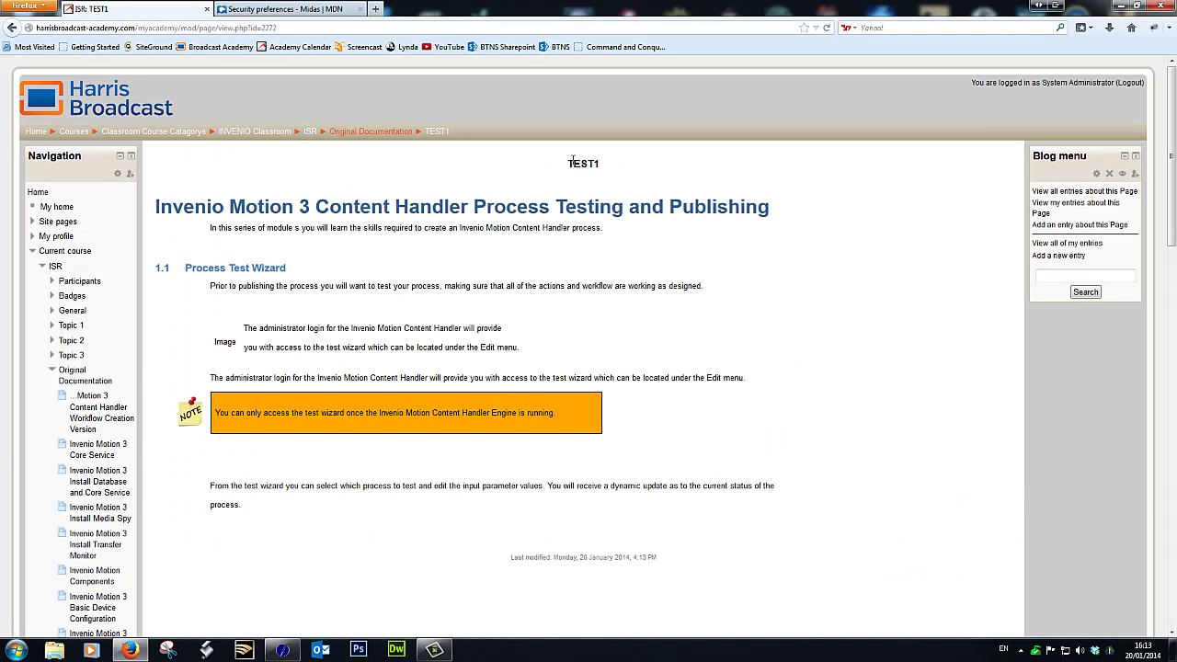
Reopen TEST1's Edit settings from the course page and expand the Appearance section
click(12, 27)
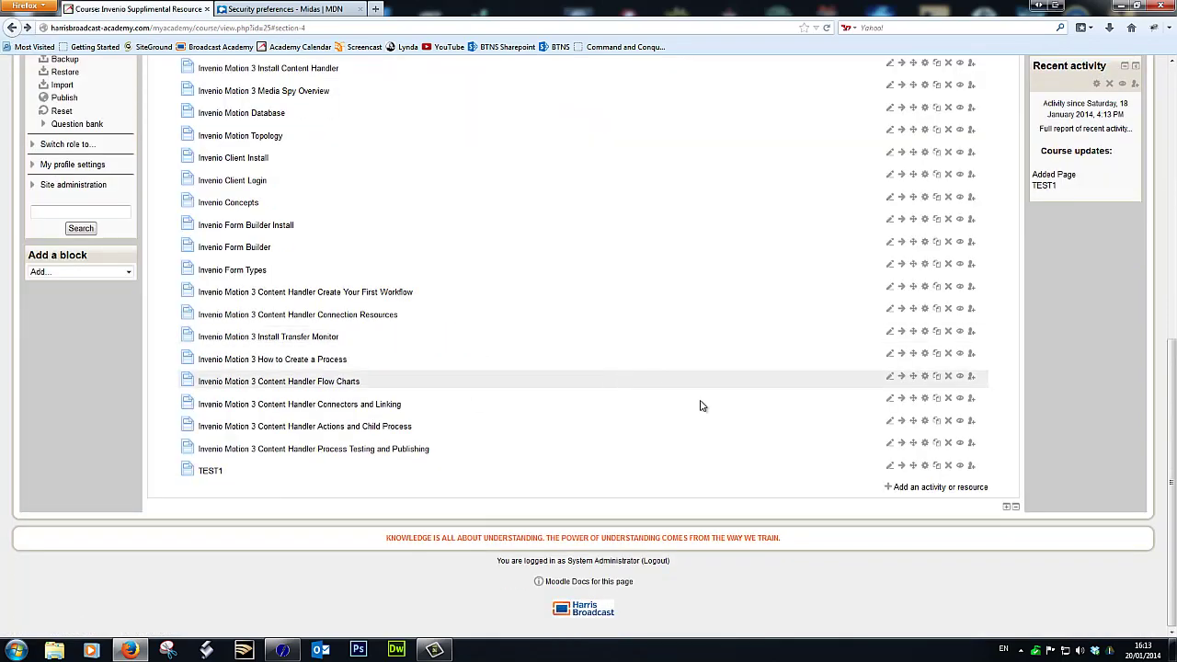
click(927, 466)
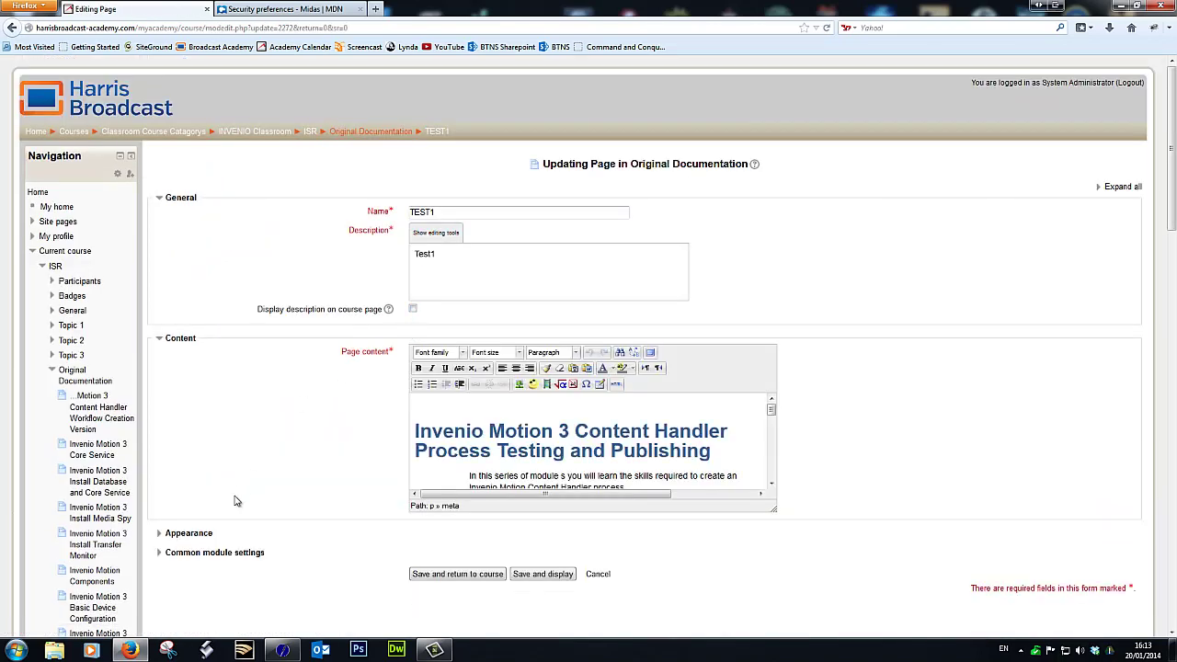
click(194, 536)
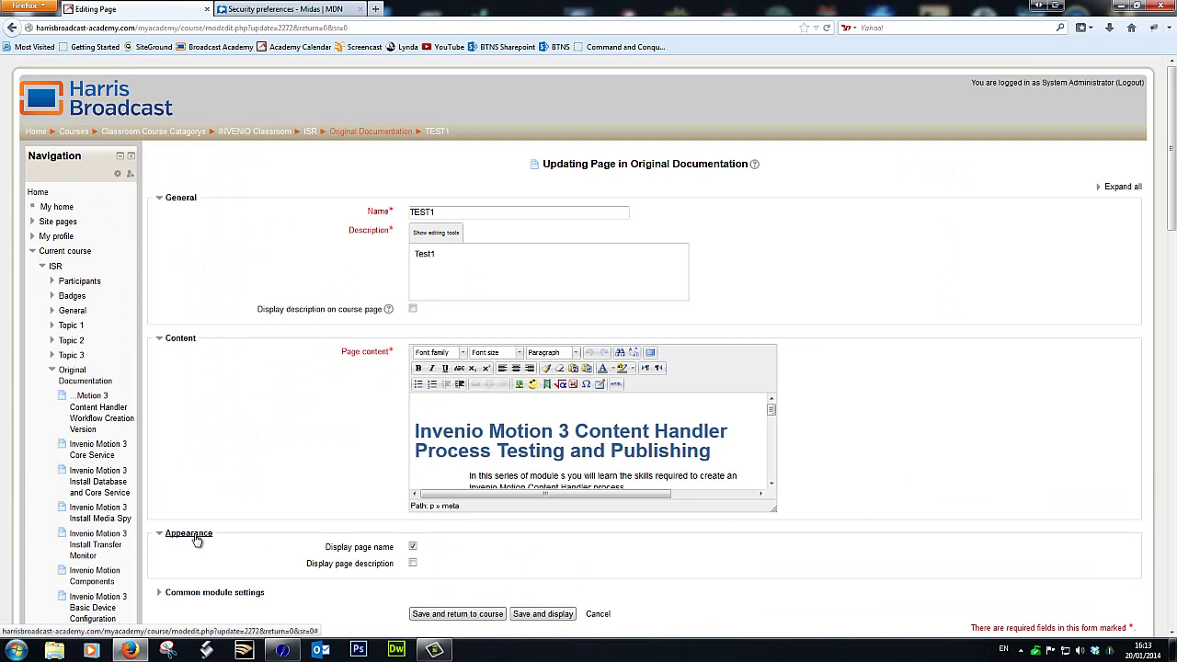